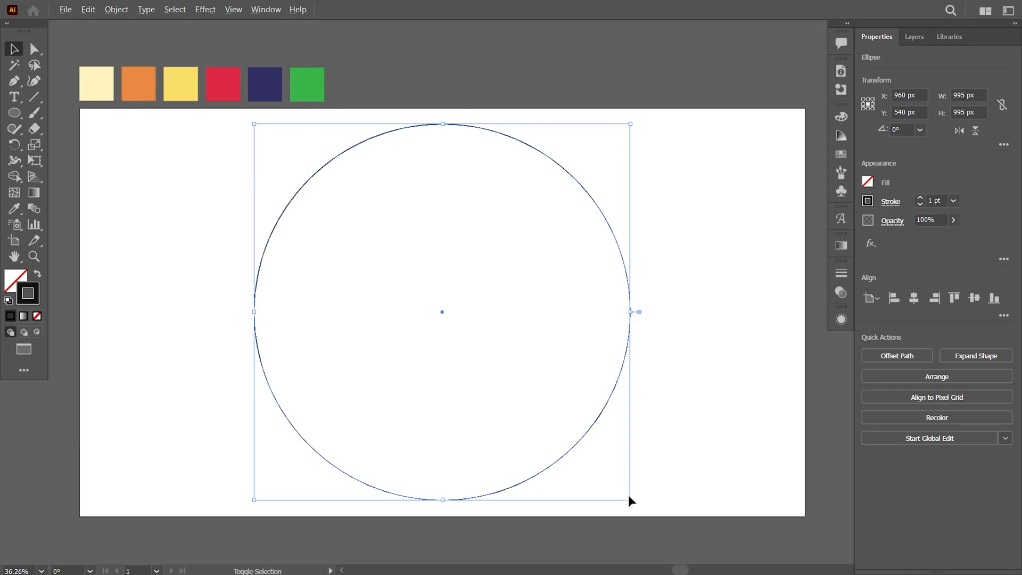
Create a triangle about 1360 × 1178 px over the two circles with the Polygon tool.
click(671, 364)
drag(14, 113, 70, 162)
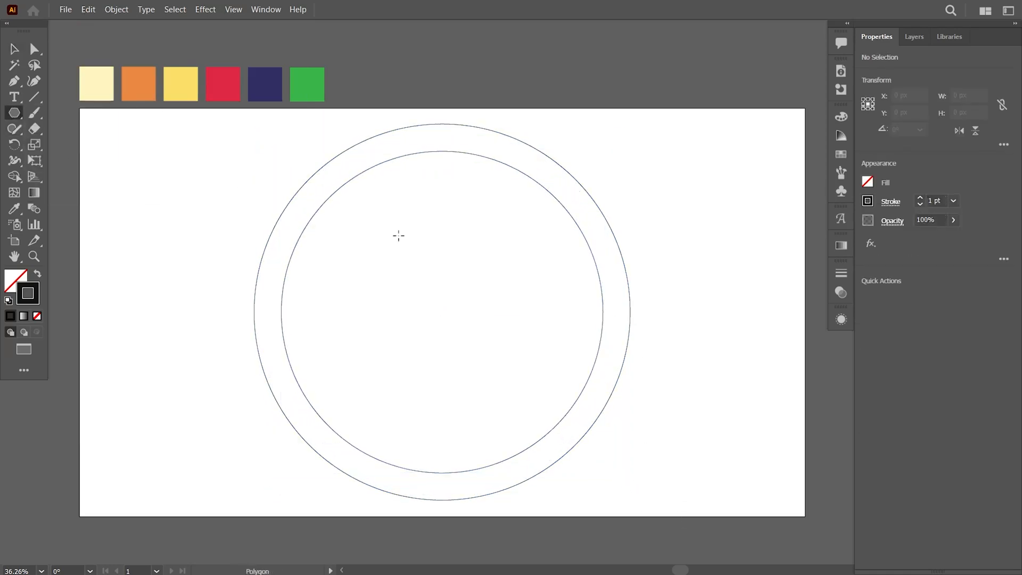
click(435, 239)
click(484, 321)
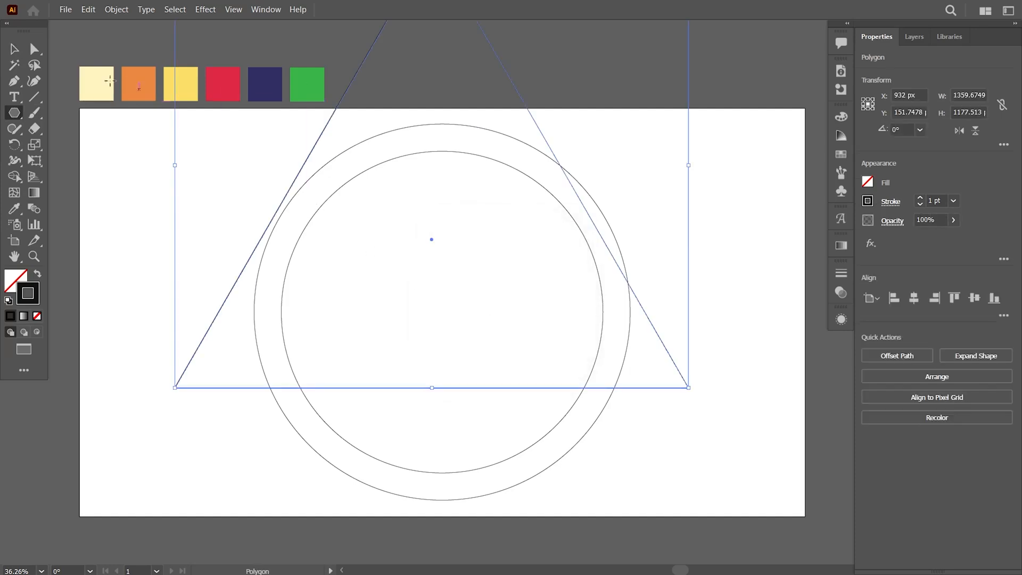
Shrink the triangle to about 693 × 600 px, rotate it 180° and move its downward tip near the circles' centre.
drag(689, 388, 611, 343)
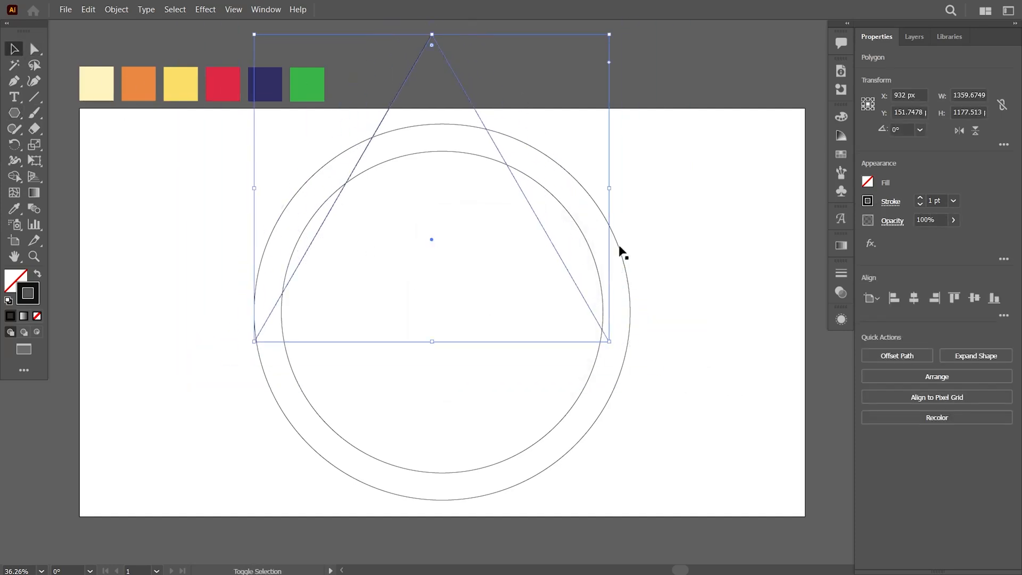
drag(616, 31, 511, 287)
drag(438, 421, 449, 339)
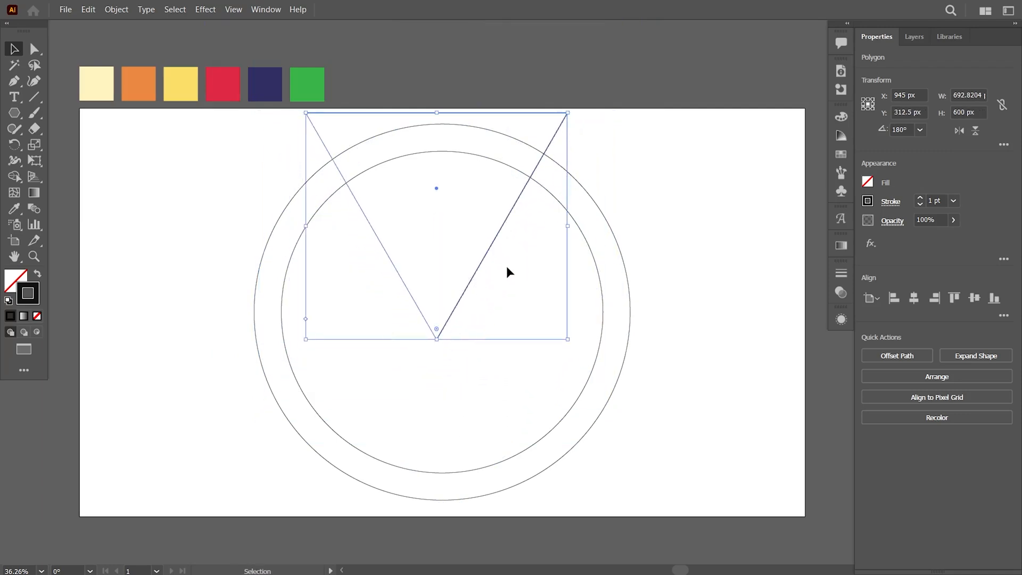
drag(493, 250, 501, 255)
Align the triangle and both circles on a common vertical axis, and move the triangle 12 px down.
click(639, 204)
drag(642, 133, 421, 262)
click(913, 298)
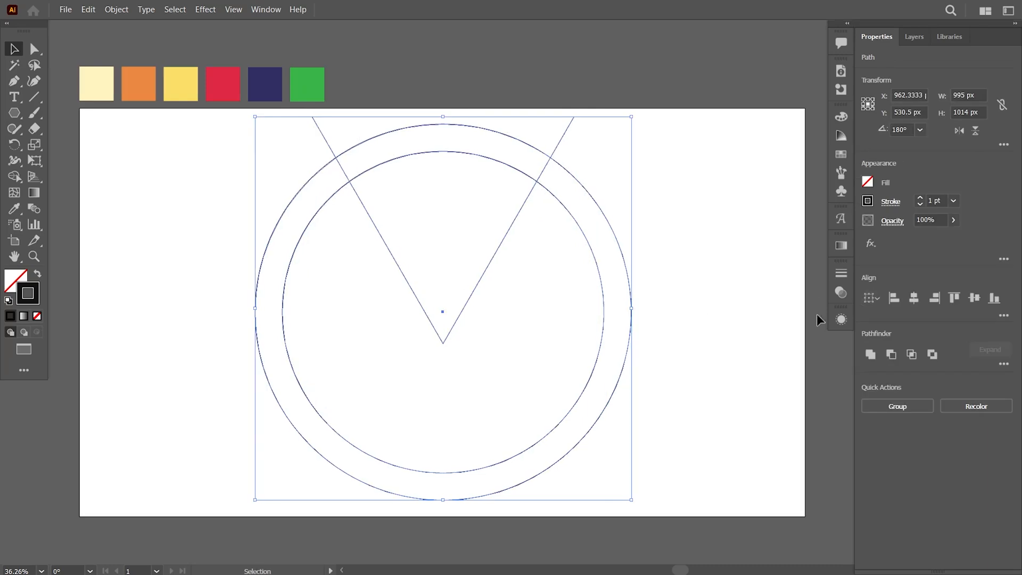
drag(570, 122, 570, 126)
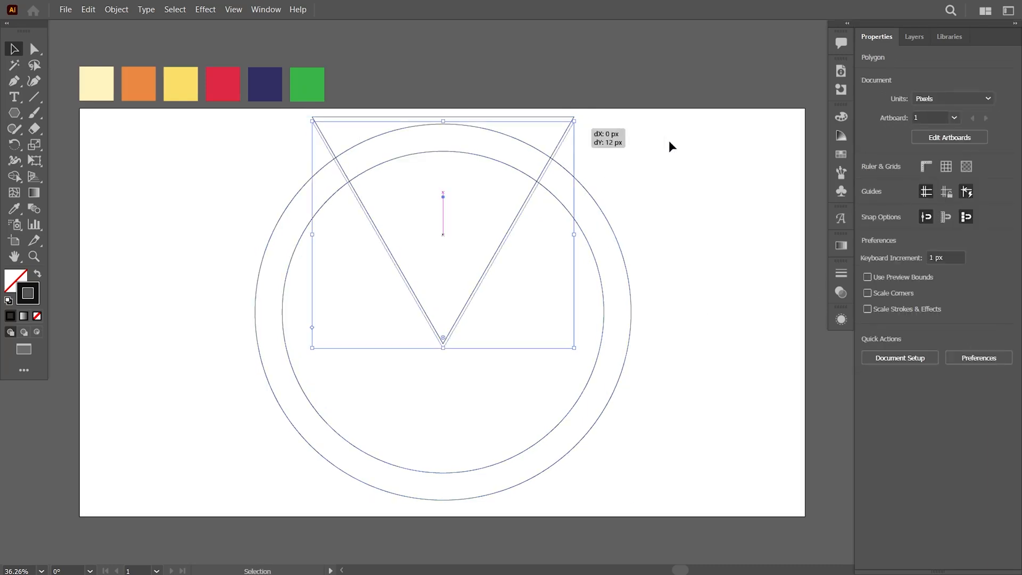
click(669, 146)
Remove every area outside the slice-shaped wedge with Shape Builder, keeping the crust band and the cheese section.
drag(228, 158, 646, 324)
key(shift+m)
drag(634, 217, 571, 254)
alt+click(557, 139)
key(v)
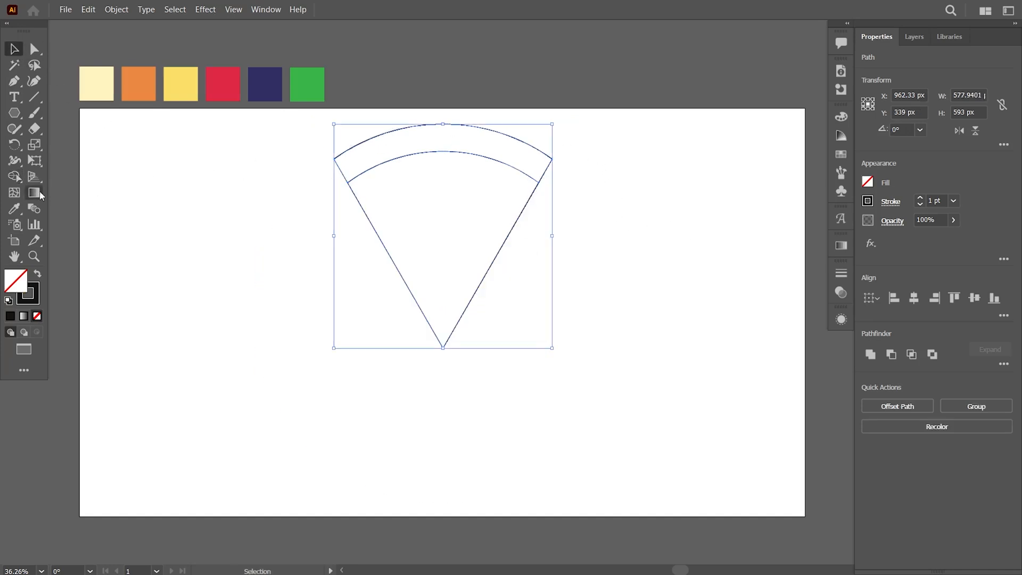
Round the outer corners and the tip of the slice outline to a radius of about 12.69 px.
key(shift+m)
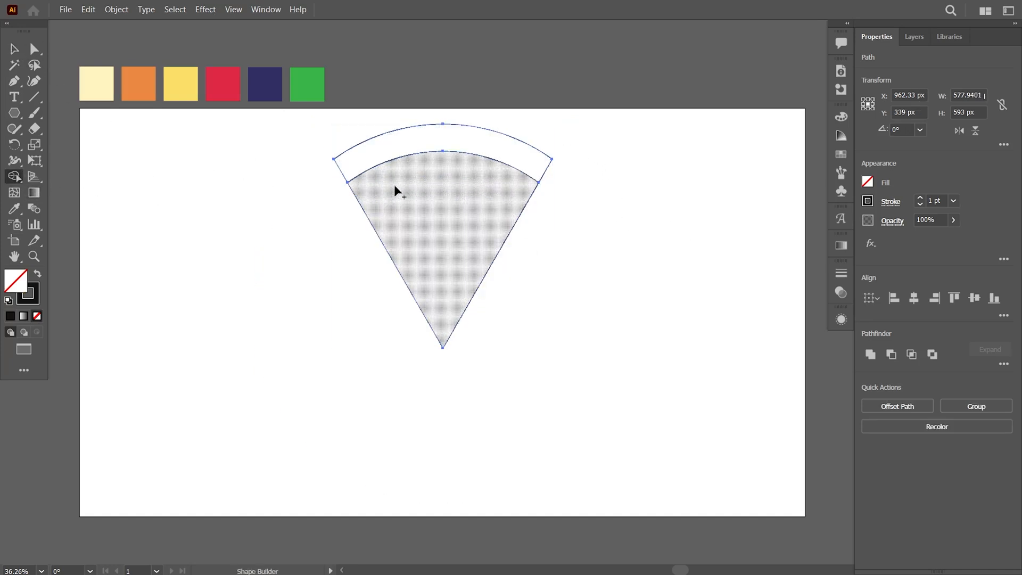
drag(558, 145, 551, 170)
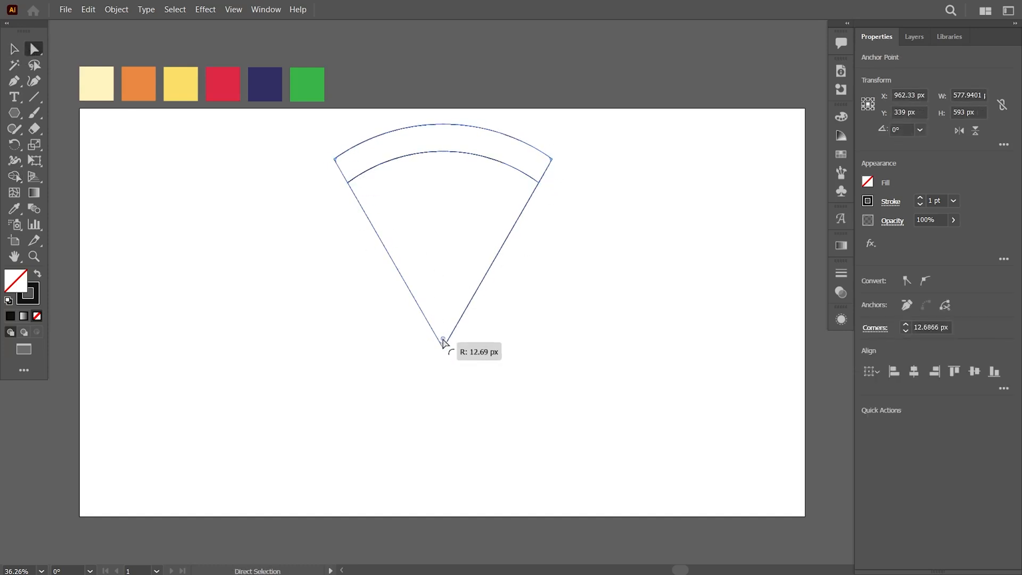
click(14, 48)
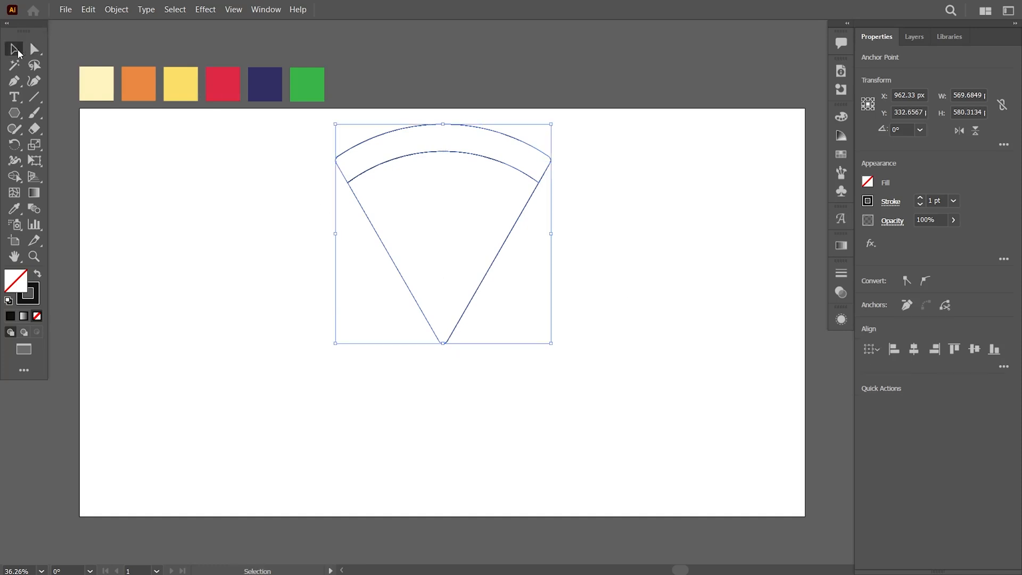
Enlarge the slice outline to about 935 × 952.5 px and group its paths.
drag(443, 342, 443, 484)
click(665, 296)
drag(618, 143, 542, 230)
right_click(548, 195)
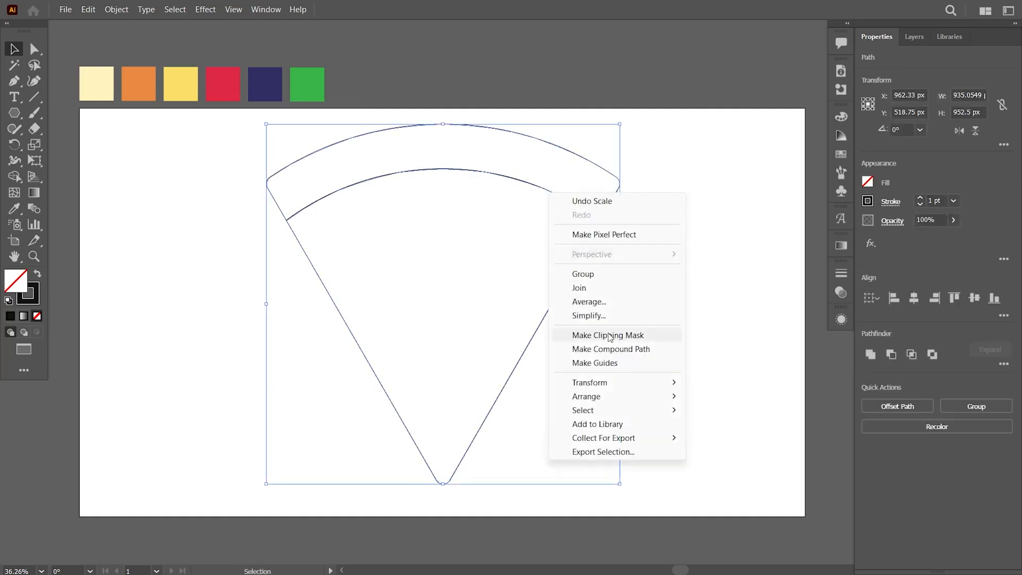
click(600, 274)
Duplicate the slice group in place and merge the copy's crust and cheese areas with Shape Builder.
click(88, 9)
click(107, 72)
click(89, 9)
click(140, 101)
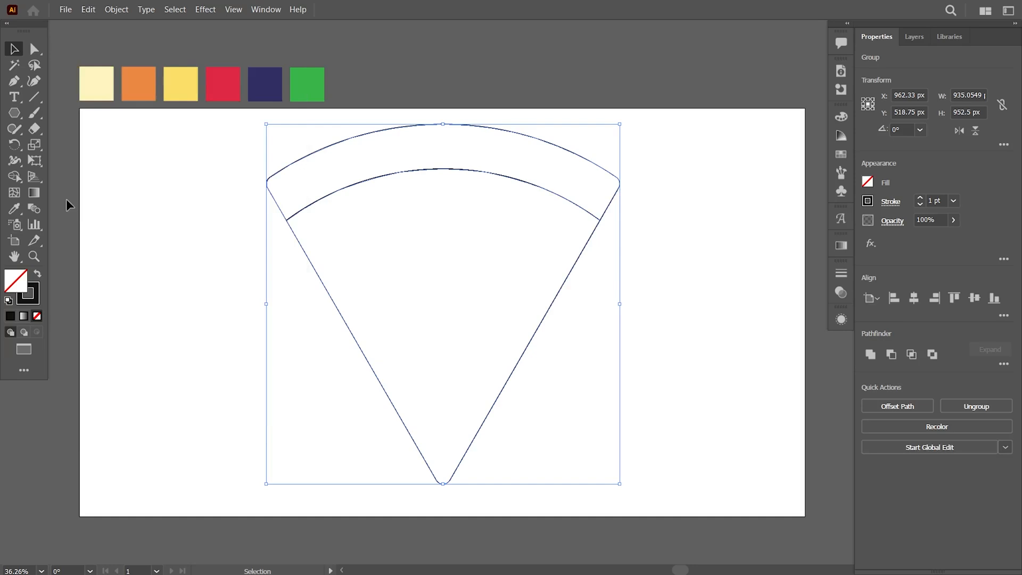
click(15, 177)
drag(376, 154, 385, 194)
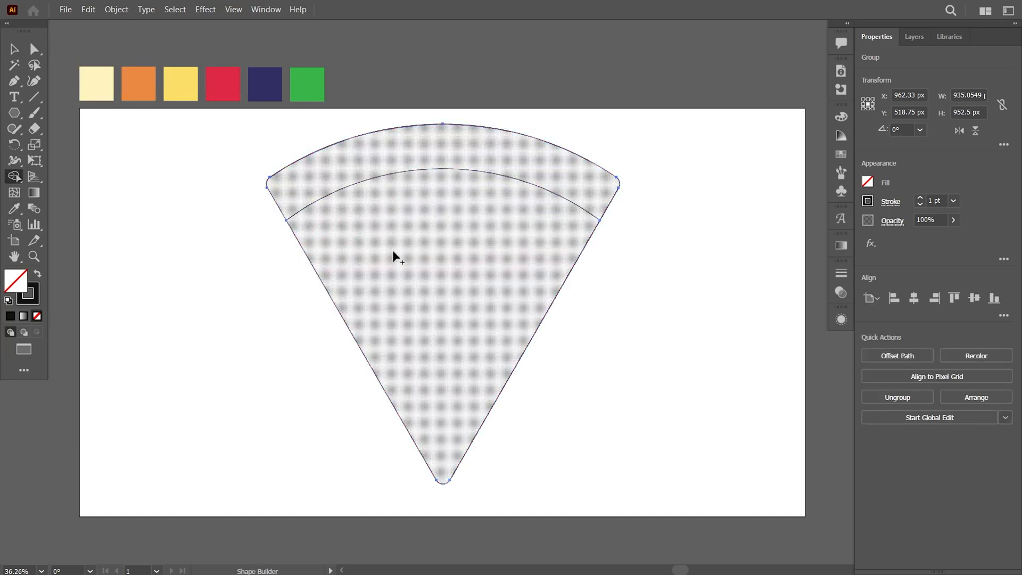
Fill the merged slice with the orange swatch colour and send it to the back.
click(150, 80)
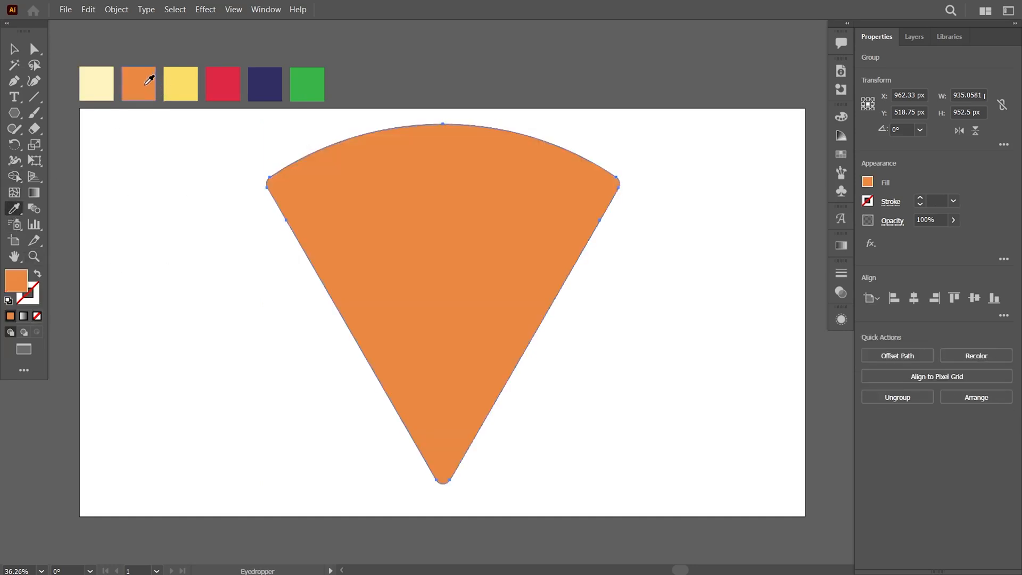
click(14, 49)
right_click(447, 178)
mouse_move(514, 339)
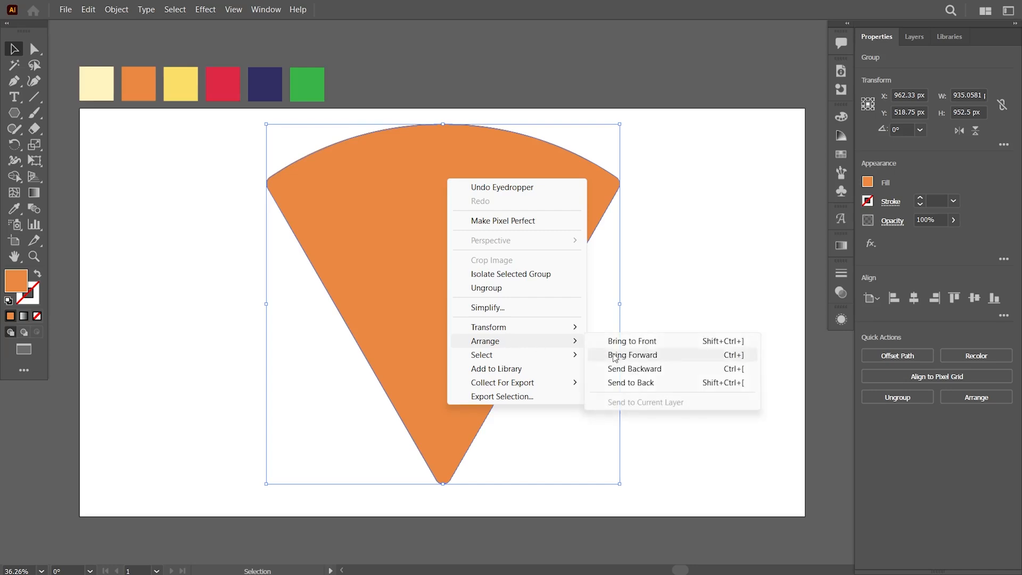
click(633, 380)
click(654, 335)
Ungroup the outlined slice and fill its cheese section with the yellow swatch colour.
click(598, 220)
right_click(597, 218)
click(635, 327)
click(604, 251)
click(589, 235)
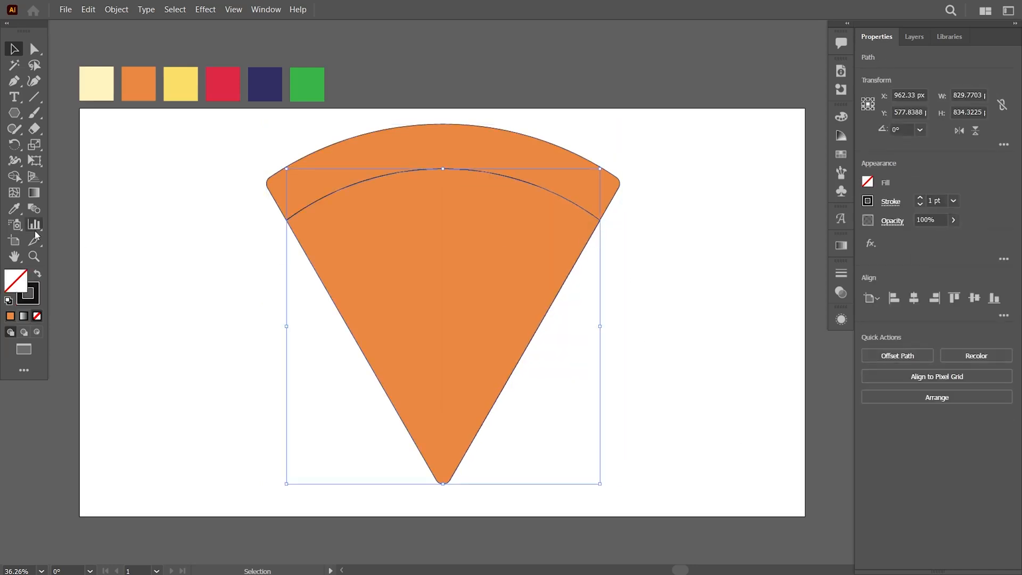
key(i)
click(181, 79)
key(v)
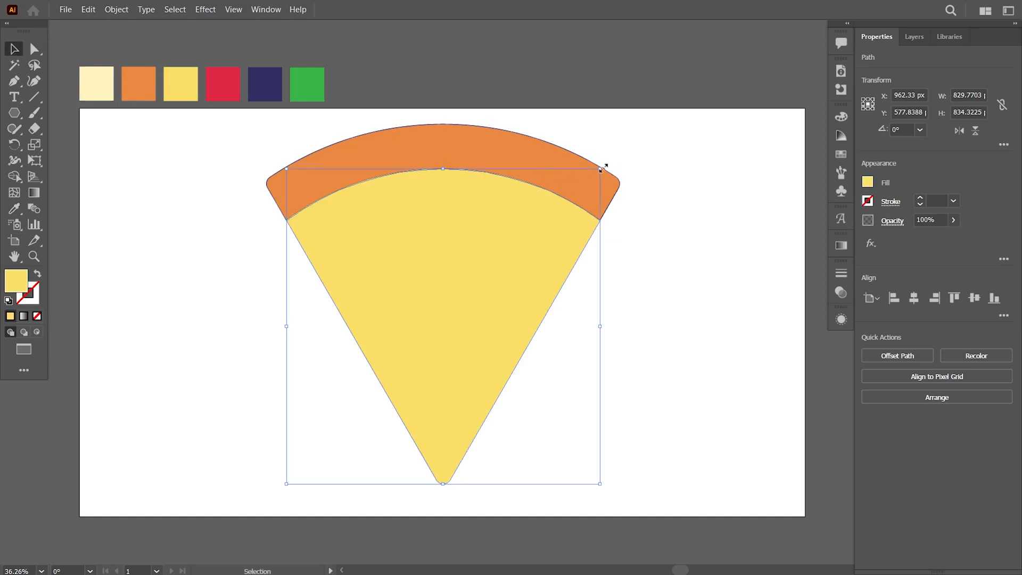
Fill the outlined crust band with the orange swatch colour.
click(613, 176)
key(i)
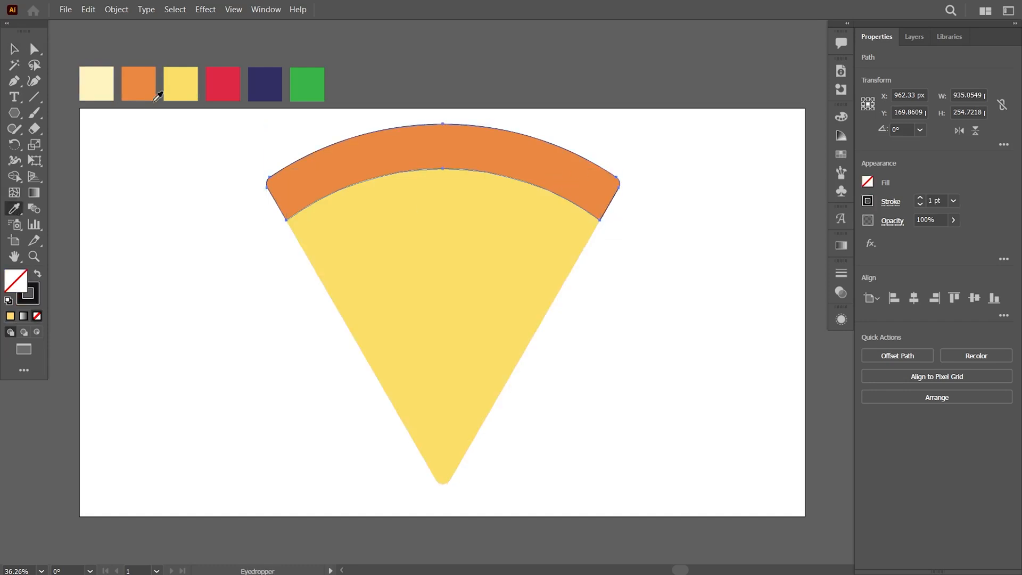
click(144, 80)
click(15, 49)
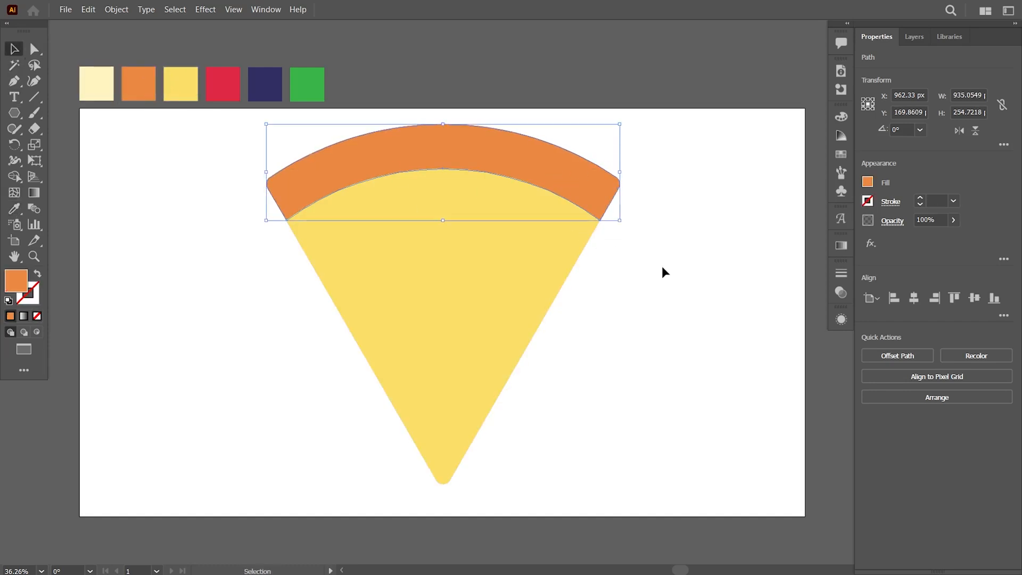
click(676, 273)
Draw a circle about 270 px wide on the cheese's upper left and fill it with the red swatch colour.
drag(14, 113, 59, 145)
drag(172, 245, 418, 284)
click(225, 88)
key(v)
Duplicate the red circle in place and shrink the copy concentrically to about 216 px.
click(89, 11)
click(111, 71)
click(89, 11)
click(130, 98)
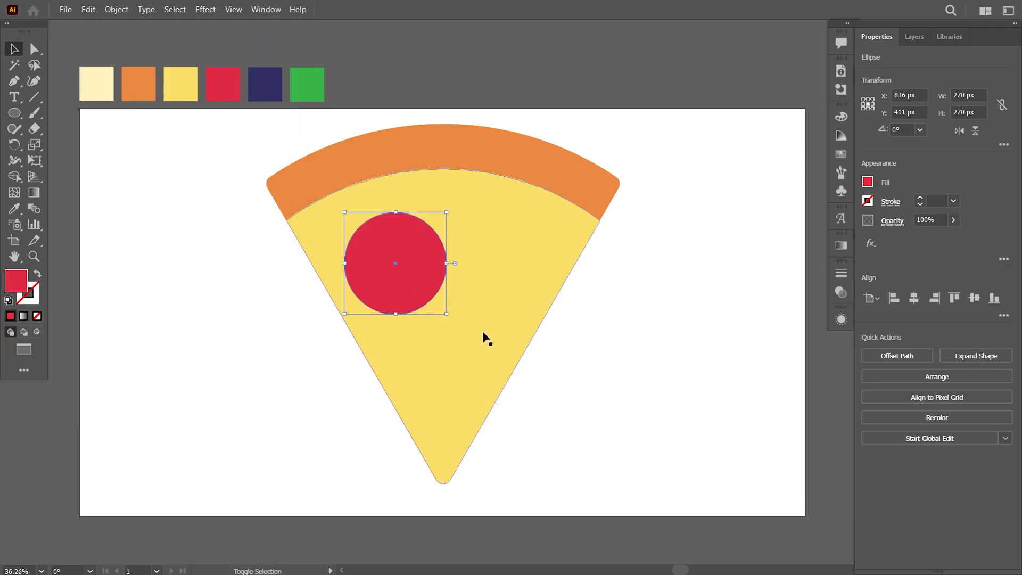
drag(446, 314, 445, 309)
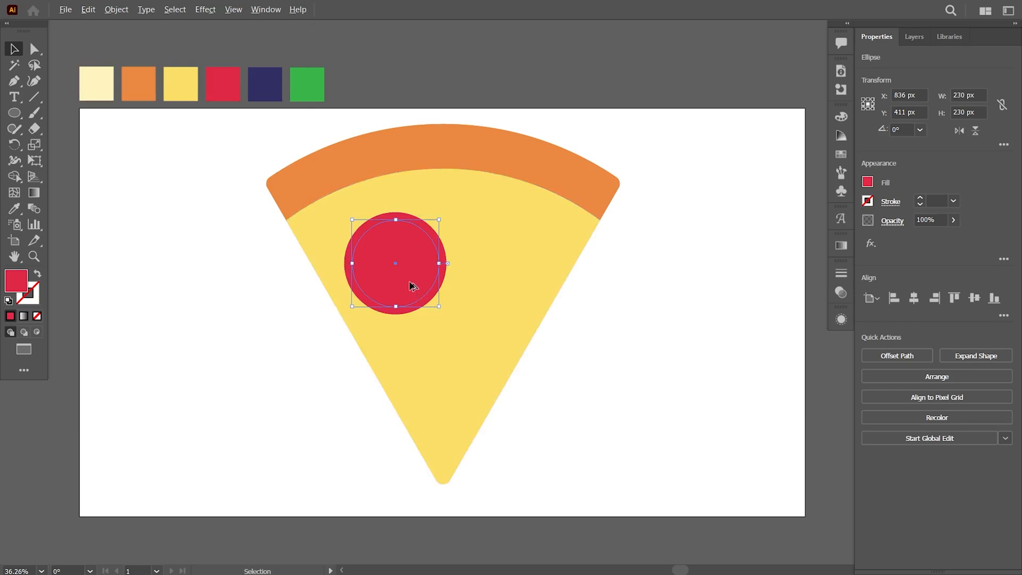
scroll(413, 287, up, 1)
drag(451, 316, 452, 314)
Change the outer circle's fill to the darker red #B71534.
click(403, 196)
double_click(16, 280)
click(694, 267)
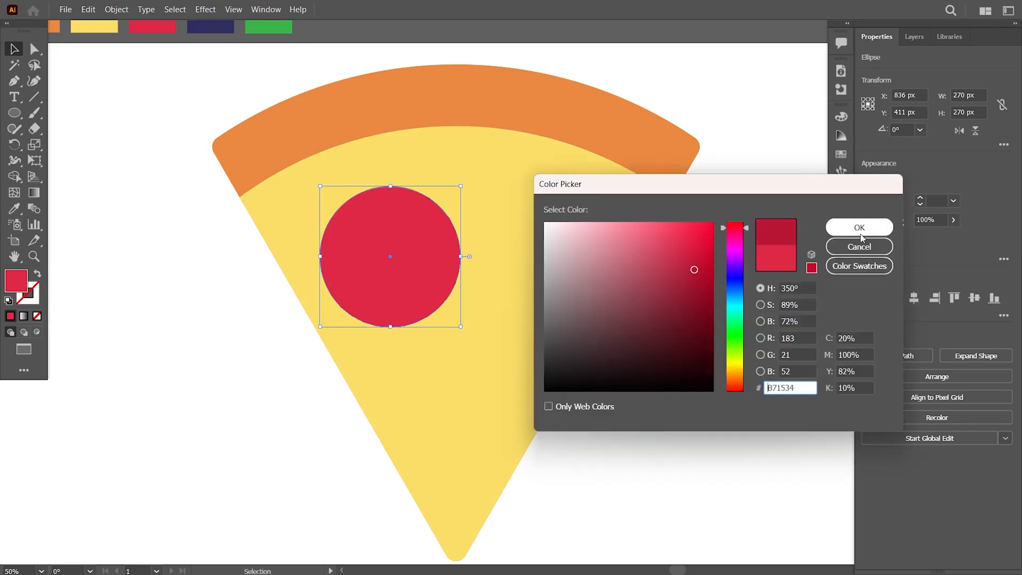
click(858, 228)
Draw a circle about 52 px wide inside the pepperoni and fill it with the dark red of the rim.
click(432, 270)
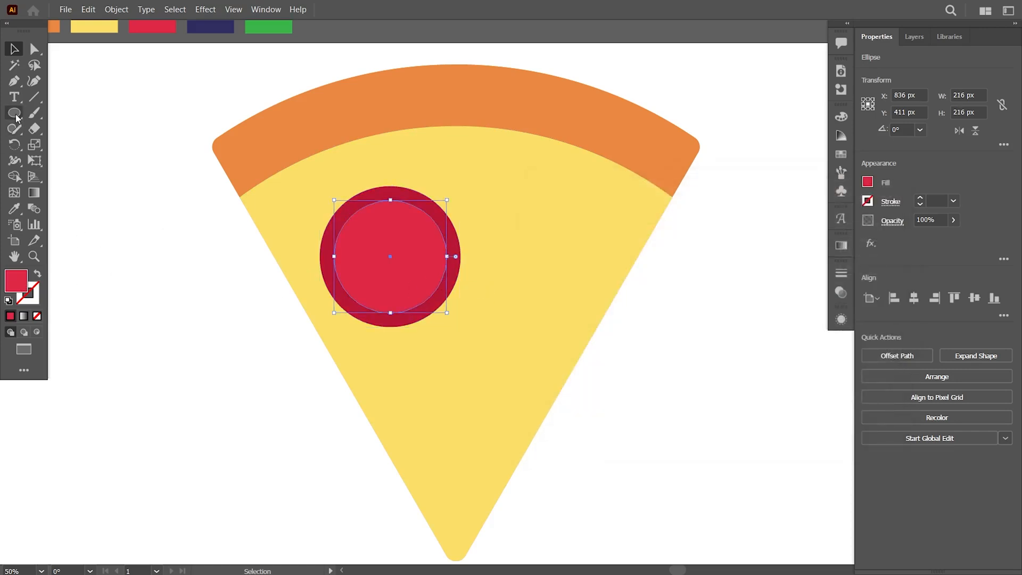
mouse_move(346, 221)
mouse_down()
mouse_move(386, 244)
mouse_move(373, 248)
mouse_up()
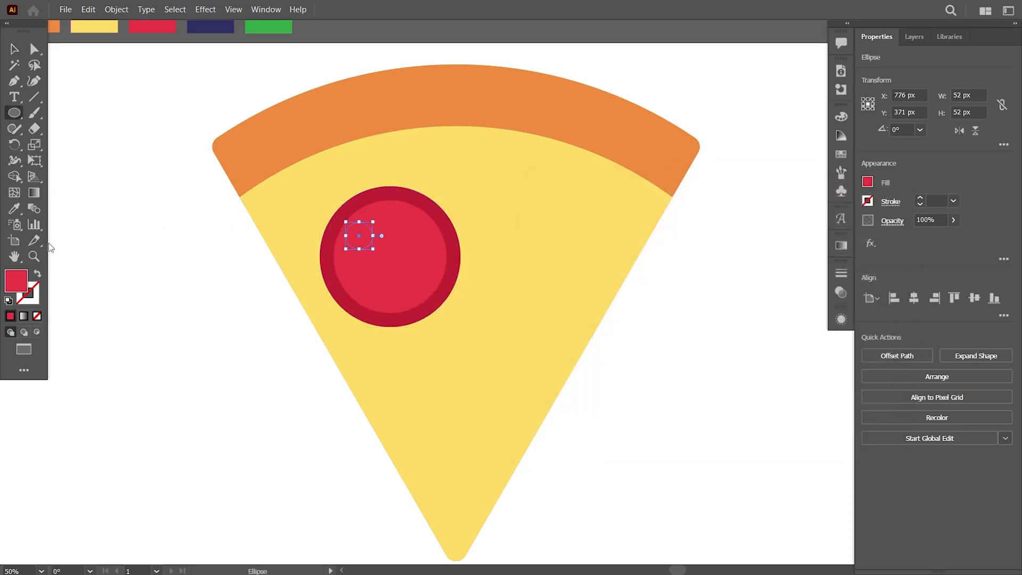
click(158, 223)
Copy the dark red dot to the pepperoni's right, left and centre, making the left one smaller and the centre one 28 px.
click(367, 244)
drag(416, 273, 370, 279)
click(388, 235)
scroll(380, 278, up, 1)
drag(386, 222, 386, 222)
click(373, 276)
drag(392, 294, 387, 288)
drag(388, 228, 436, 268)
drag(371, 283, 390, 268)
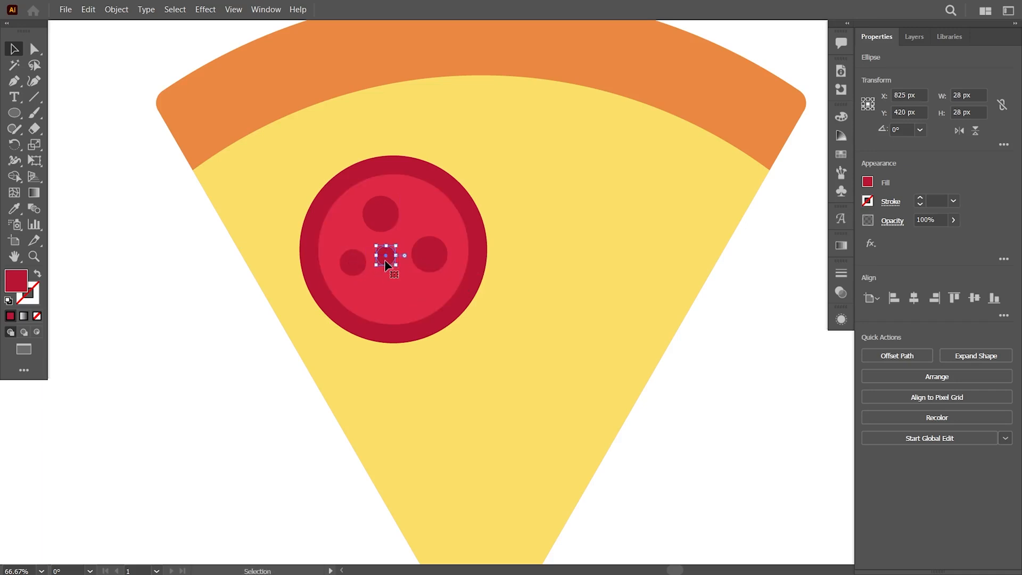
Copy the large upper dot to the lower part of the pepperoni.
drag(382, 218, 394, 302)
click(396, 253)
click(439, 260)
Fine-tune the dots' spacing and copy the centre dot to the pepperoni's upper right at 20 px.
scroll(439, 260, up, 2)
drag(389, 254, 398, 255)
drag(437, 253, 387, 215)
drag(321, 135, 322, 134)
drag(442, 224, 446, 212)
drag(347, 224, 347, 221)
drag(248, 229, 248, 232)
drag(321, 231, 421, 133)
scroll(404, 205, down, 2)
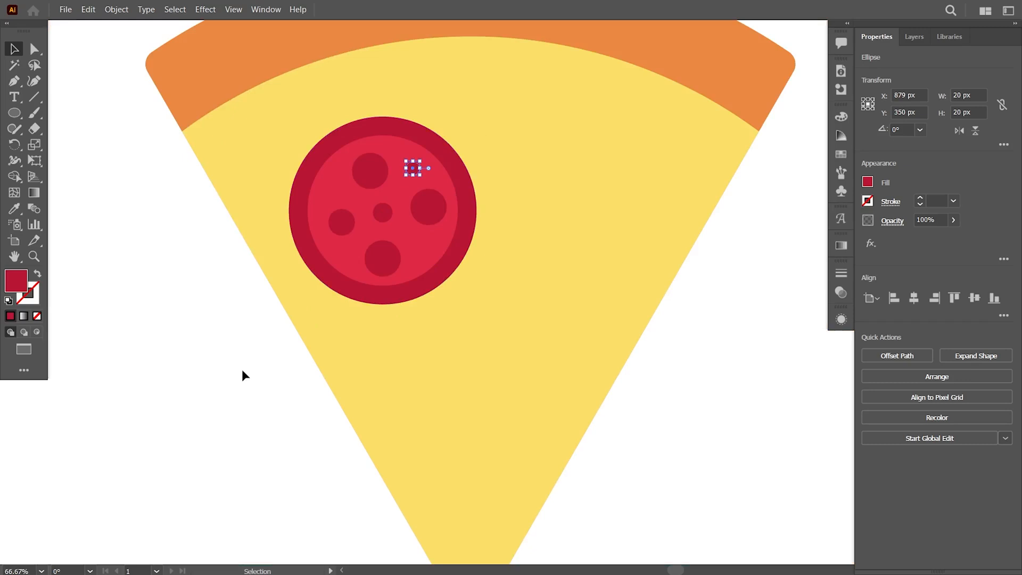
Group all the dots with the pepperoni's inner and outer circles.
click(247, 383)
shift+click(373, 216)
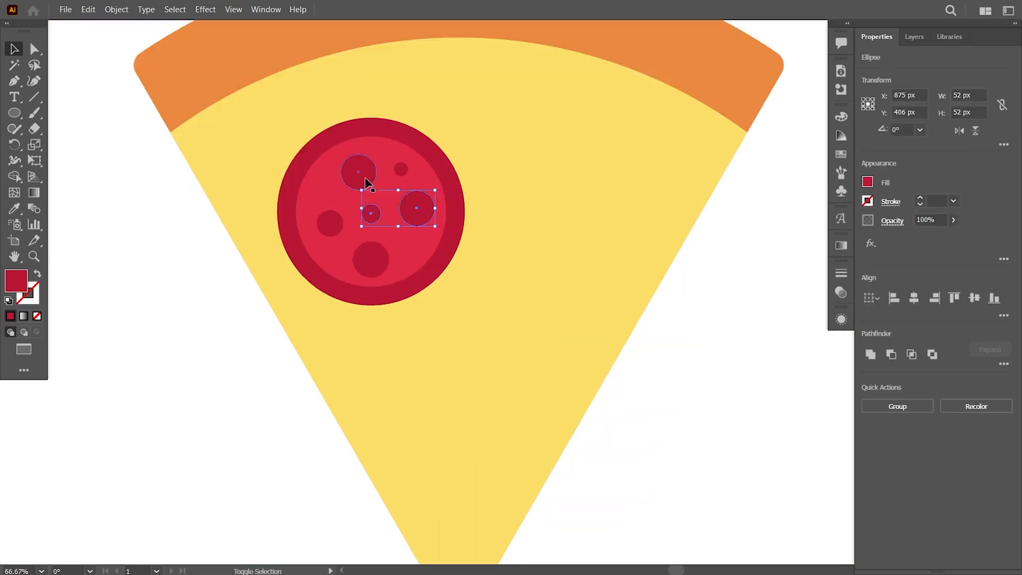
shift+click(330, 227)
shift+click(370, 261)
shift+click(403, 168)
shift+click(413, 184)
shift+click(455, 195)
right_click(456, 194)
click(481, 270)
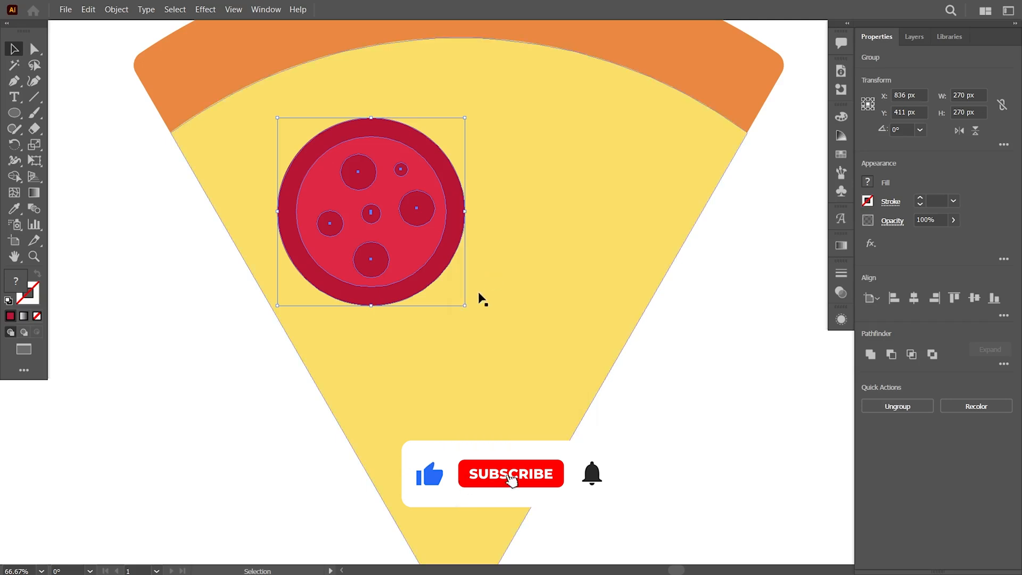
Shrink the pepperoni to about 243 px and place copies on the slice's right side and lower left edge.
scroll(479, 296, down, 1)
click(649, 315)
drag(437, 245, 424, 435)
drag(415, 279, 409, 272)
drag(527, 293, 532, 282)
click(675, 378)
Reposition the right and lower pepperoni copies, leaving the lower one overhanging the cheese's left edge.
scroll(666, 385, up, 1)
drag(666, 385, 707, 310)
drag(417, 357, 415, 350)
click(714, 412)
click(433, 379)
click(634, 401)
scroll(634, 400, down, 1)
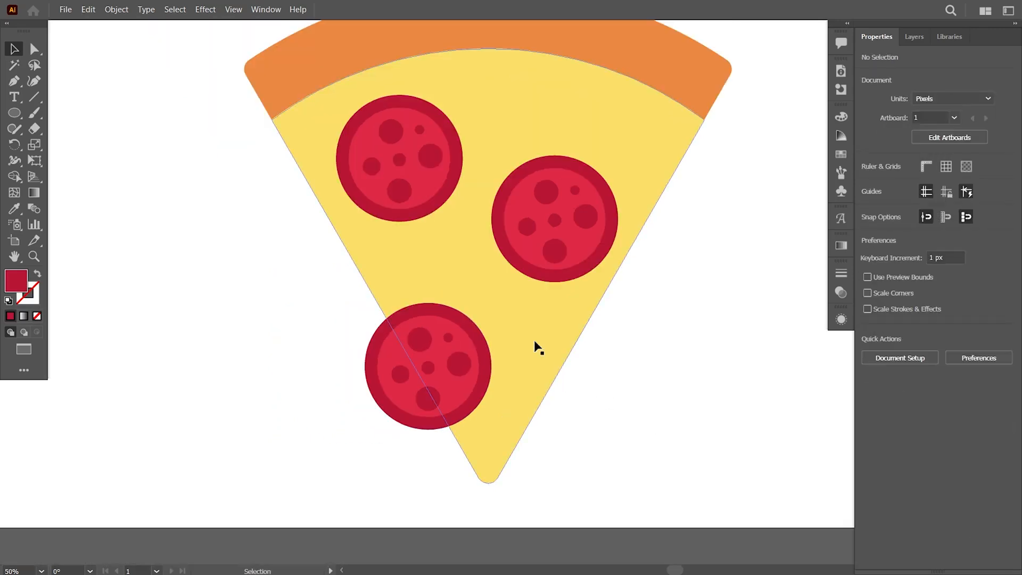
click(536, 346)
click(734, 336)
drag(459, 368, 456, 370)
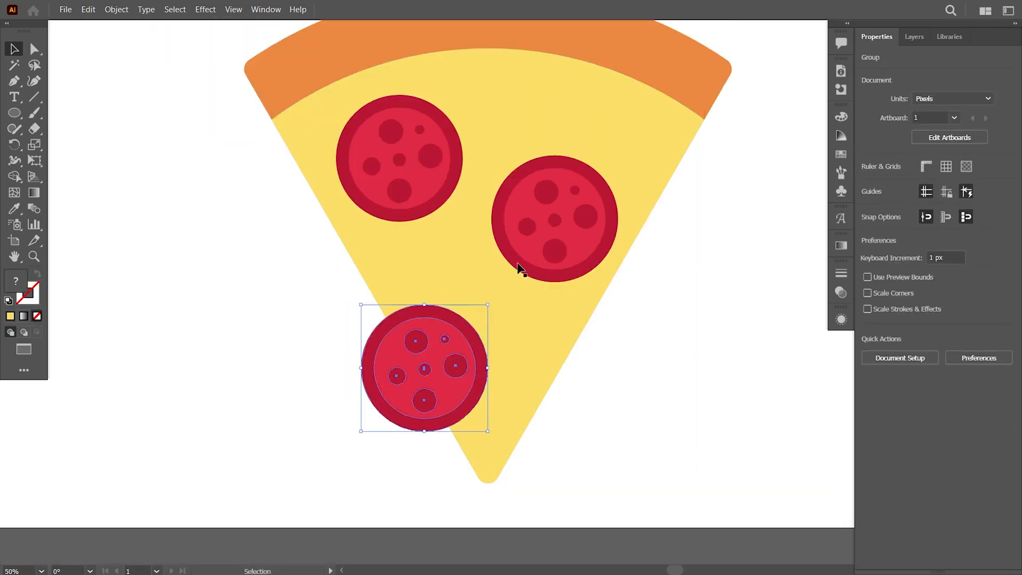
Rotate the right pepperoni, and rotate the lower one to about 41.7°, to vary their dot patterns.
click(522, 267)
drag(612, 172, 669, 240)
click(669, 239)
click(422, 397)
drag(500, 301, 605, 402)
click(434, 440)
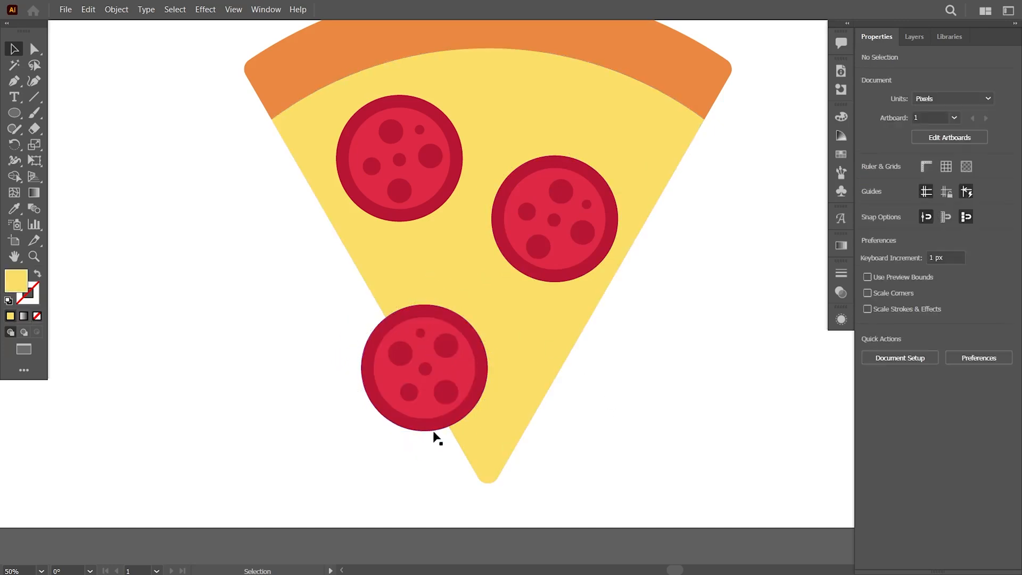
Nudge the lower pepperoni slightly left and trim off its part outside the cheese edge with Shape Builder.
scroll(446, 418, up, 1)
click(446, 418)
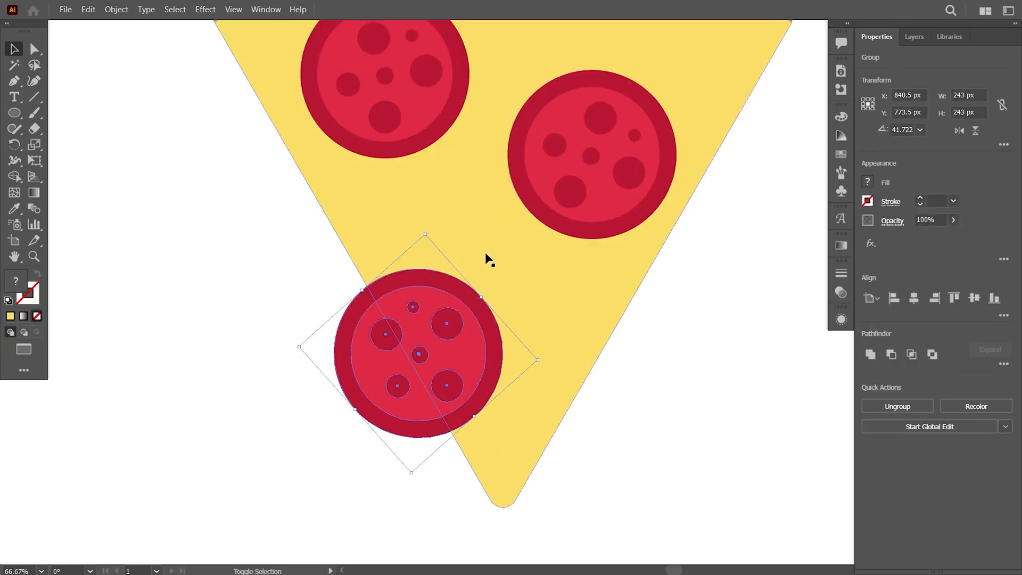
drag(473, 336, 468, 335)
shift+click(521, 299)
click(14, 177)
drag(314, 383, 393, 388)
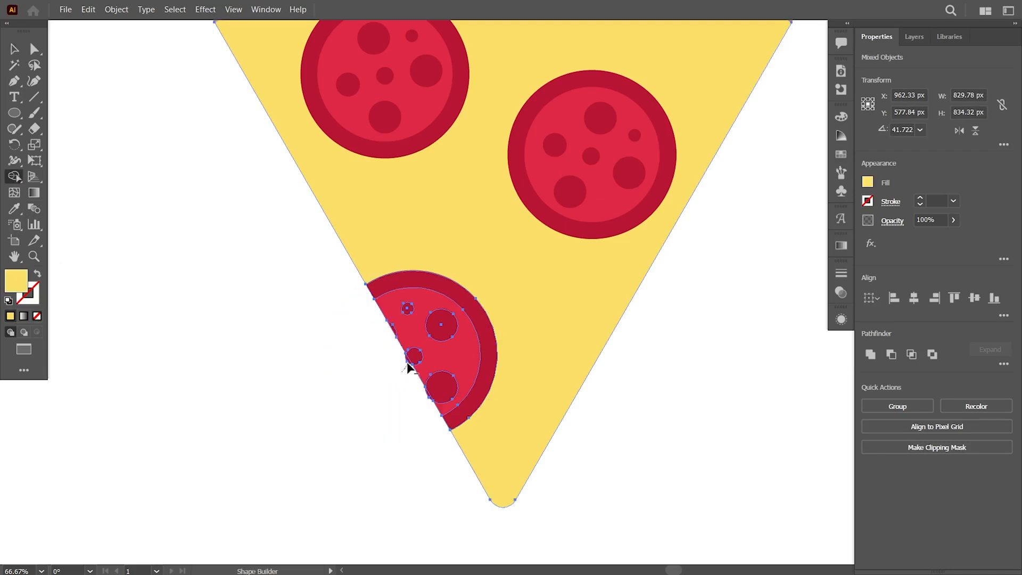
alt+scroll(429, 403, up, 2)
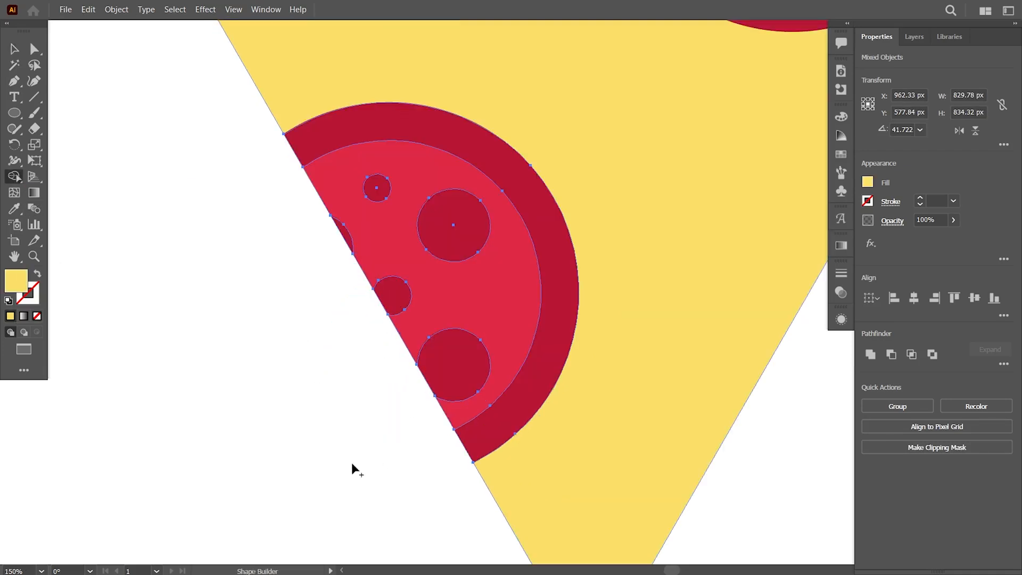
click(15, 49)
click(244, 355)
alt+scroll(244, 354, down, 3)
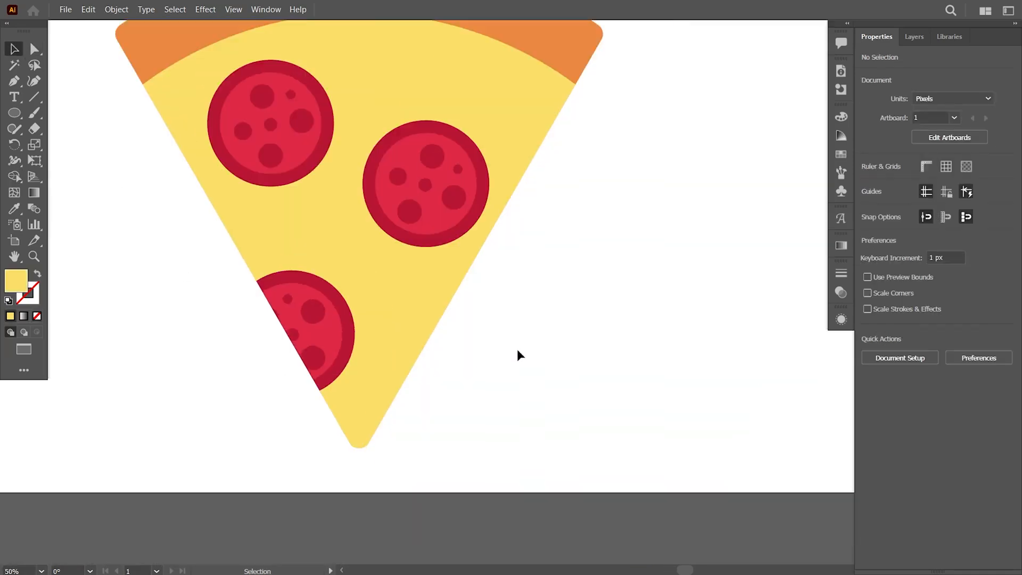
Draw a 130 px circle on the empty artboard beside the slice and fill it with the dark navy swatch.
drag(538, 321, 558, 353)
alt+scroll(559, 353, down, 1)
alt+scroll(519, 308, up, 1)
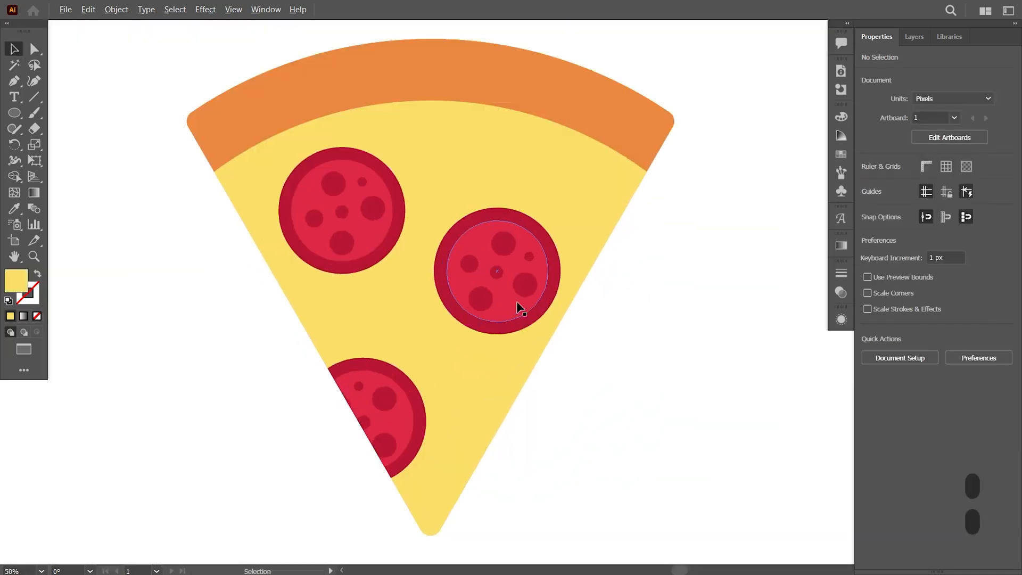
alt+scroll(623, 335, down, 1)
click(15, 113)
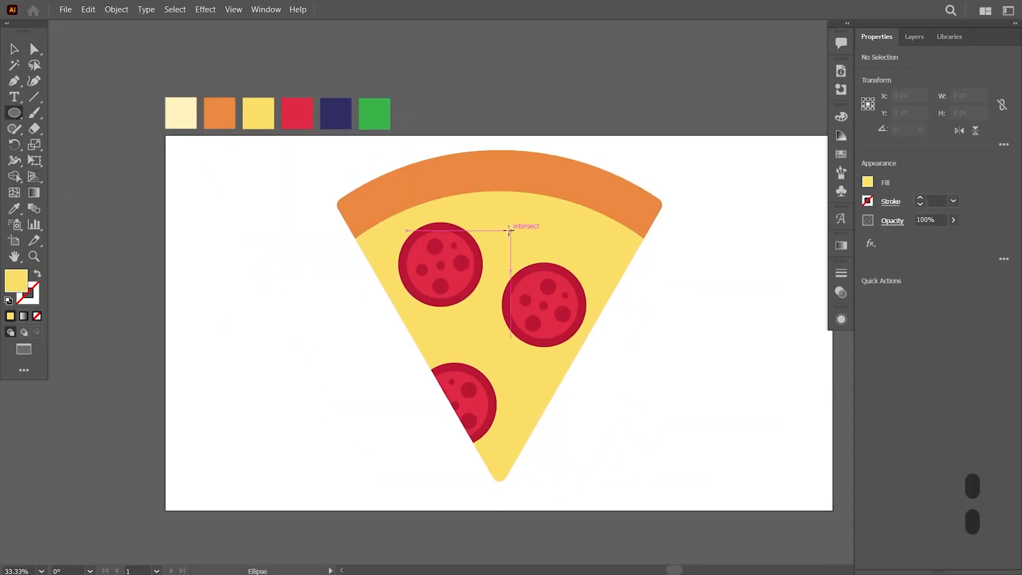
drag(274, 238, 296, 261)
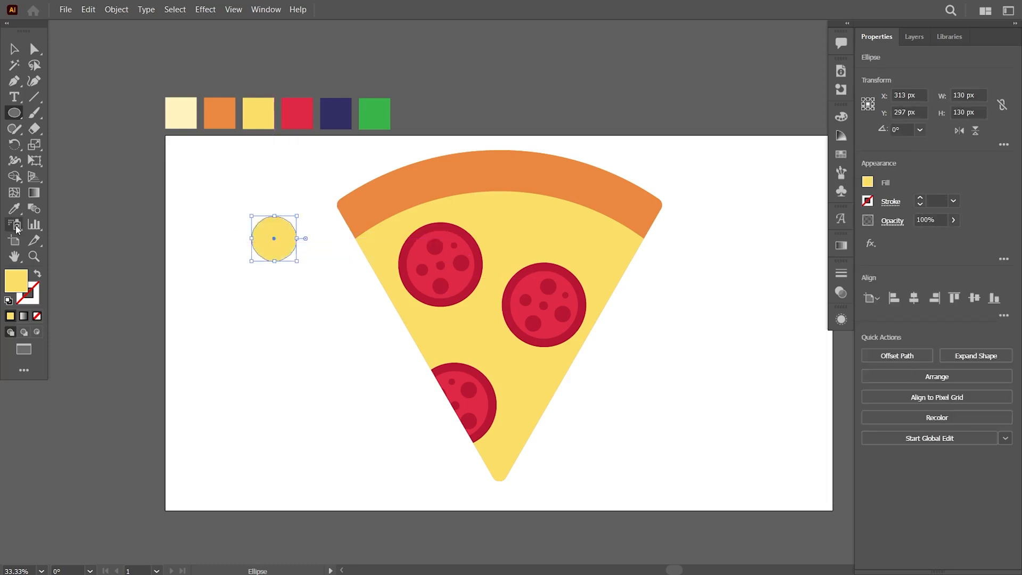
click(336, 106)
scroll(245, 241, up, 1)
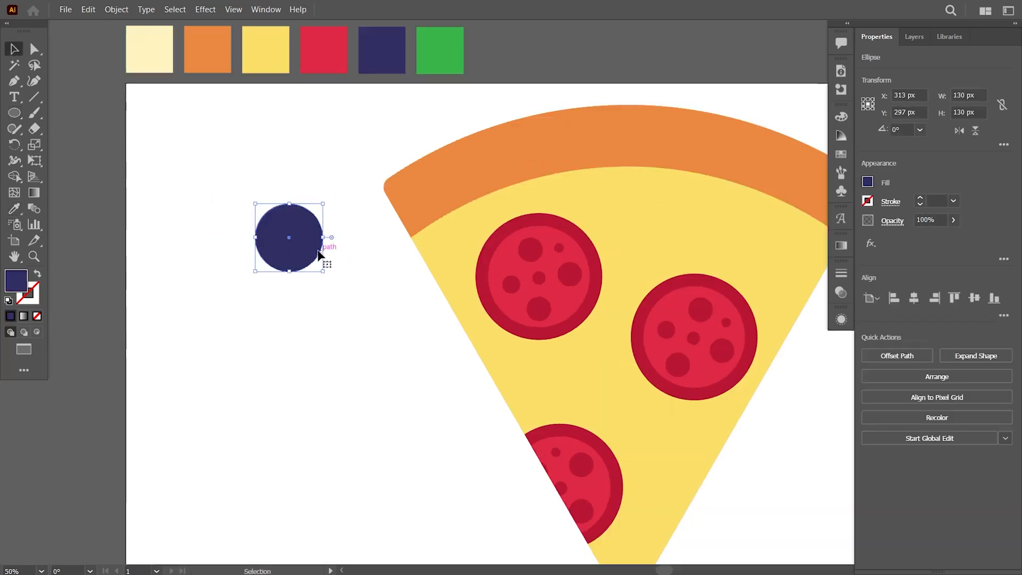
Duplicate the navy circle in place, scale the copy to 68 px about its centre and fill it with #CECEEF.
click(104, 10)
click(88, 10)
click(88, 9)
click(118, 99)
drag(323, 273, 307, 256)
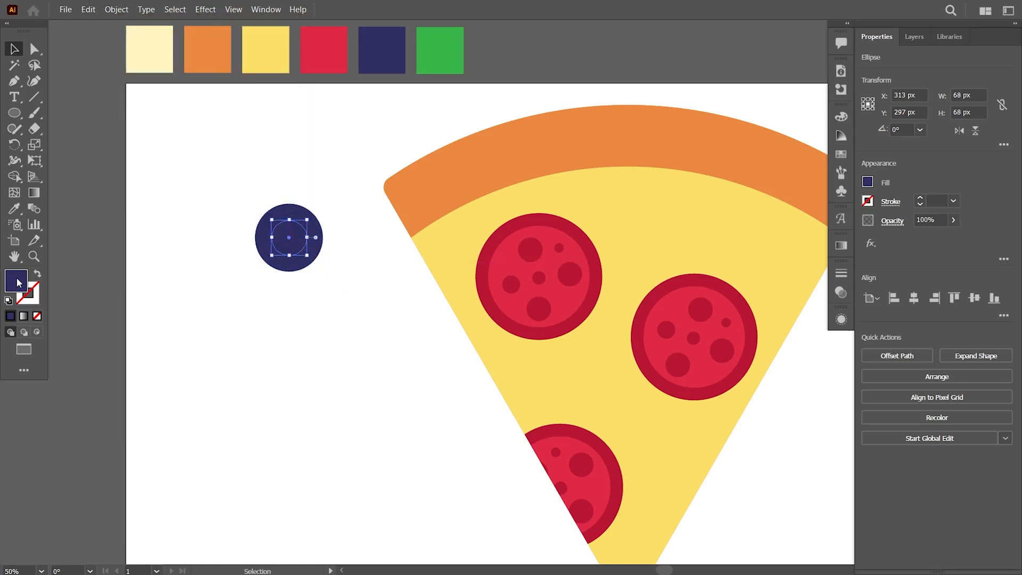
double_click(19, 282)
drag(597, 276, 571, 232)
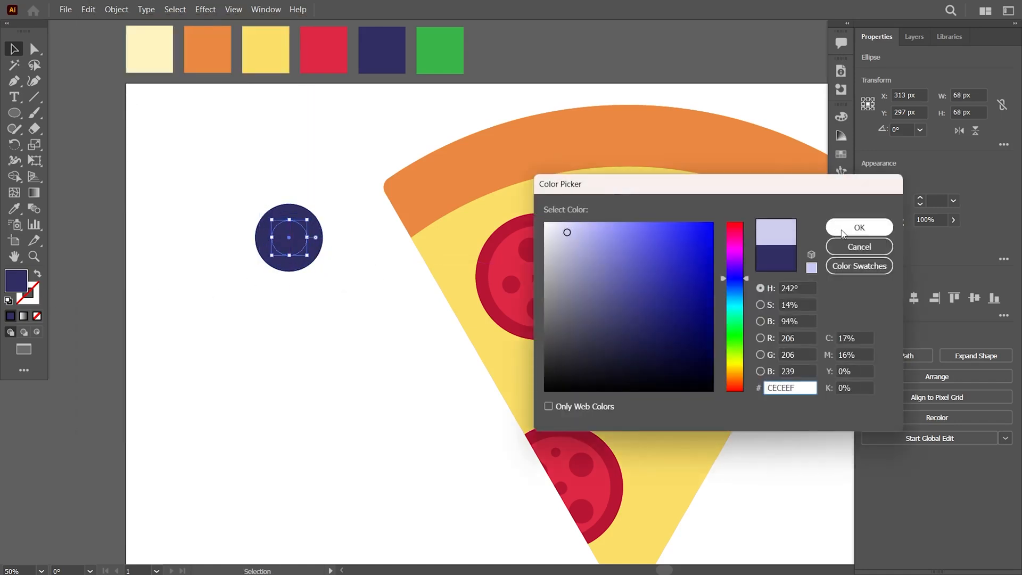
click(842, 234)
Duplicate the lavender circle in place and shrink the copy concentrically to form the olive's hole.
scroll(275, 237, up, 2)
click(89, 9)
click(112, 72)
click(89, 9)
click(139, 100)
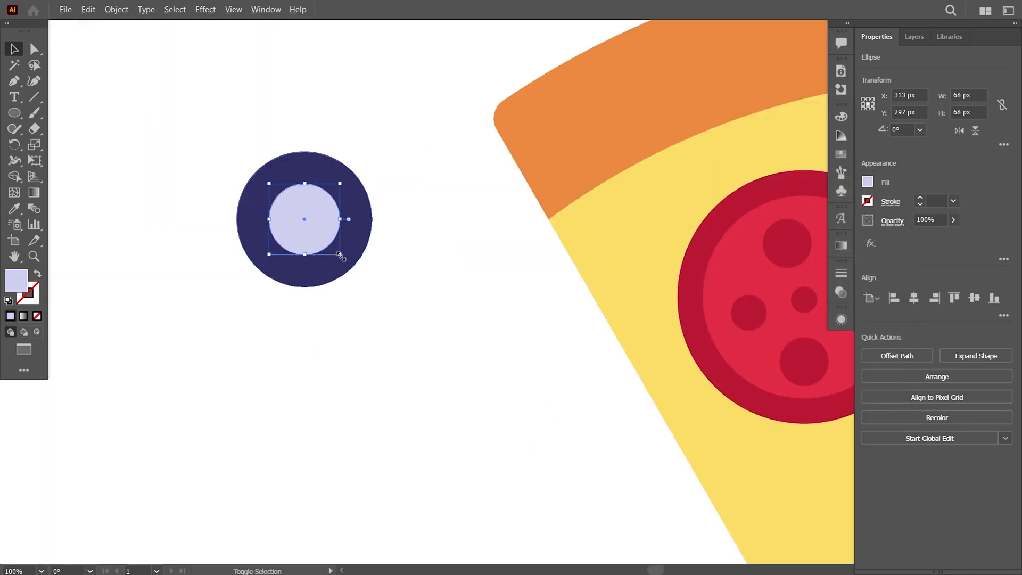
drag(340, 256, 327, 240)
Cut the innermost circle out of the olive with Shape Builder.
drag(377, 155, 196, 308)
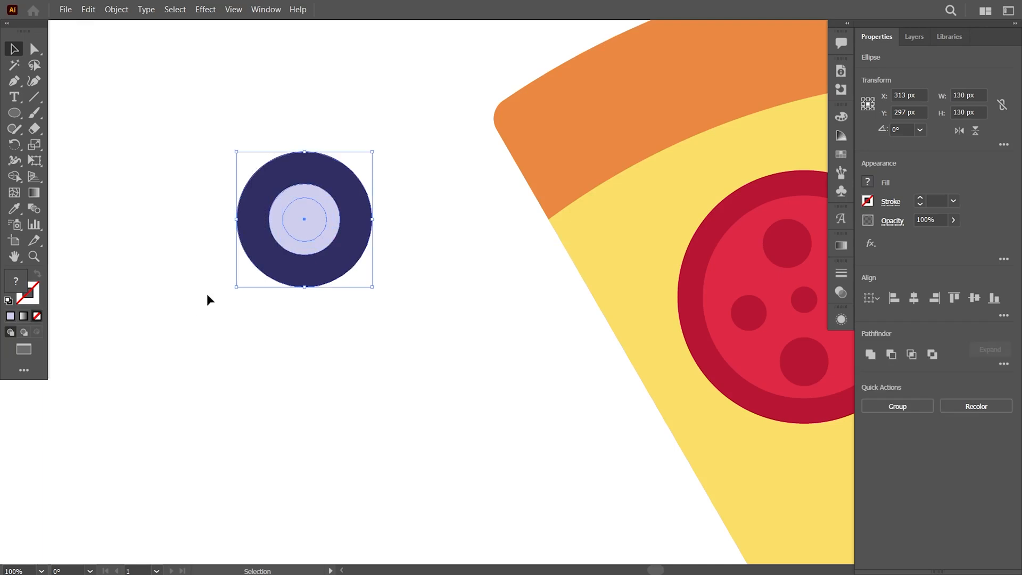
click(15, 179)
alt+click(299, 220)
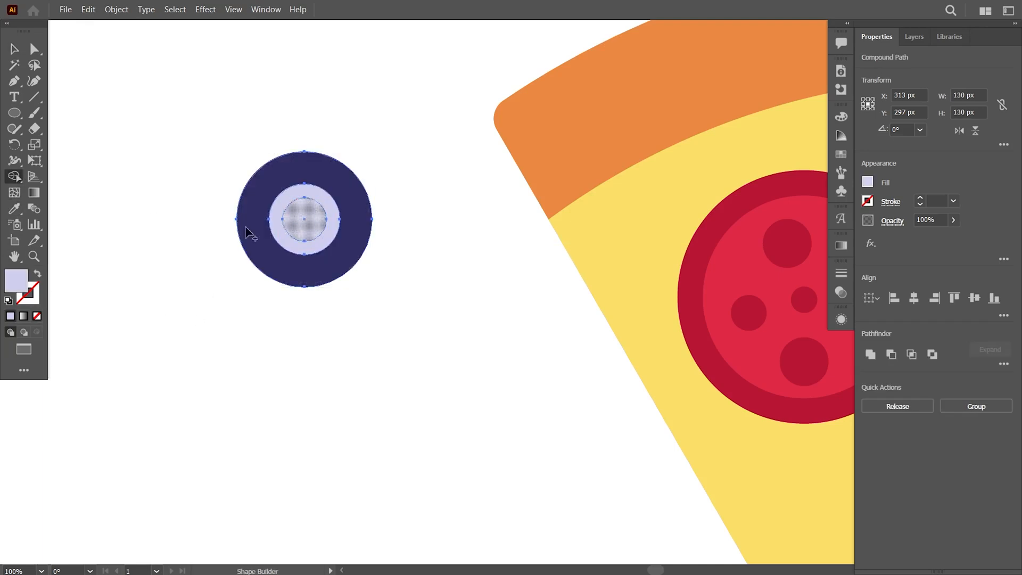
click(13, 51)
Group the olive's navy and lavender rings.
scroll(265, 357, down, 1)
right_click(299, 268)
drag(199, 199, 327, 321)
right_click(318, 286)
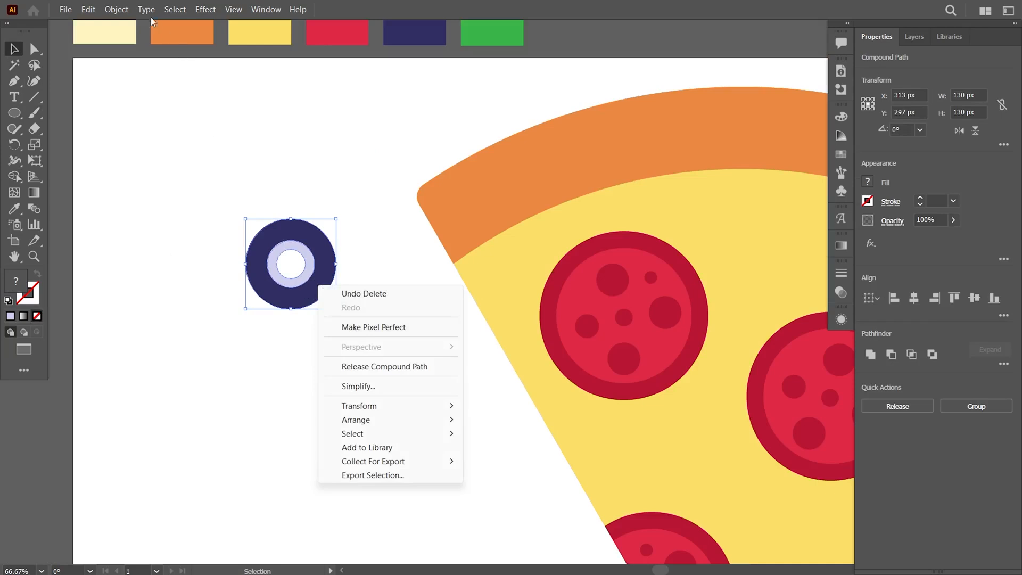
click(117, 10)
click(137, 71)
Move the olive onto the slice's upper right and place a copy in the middle, between the pepperoni.
scroll(370, 389, down, 1)
drag(233, 265, 725, 266)
click(762, 313)
drag(749, 370, 717, 301)
drag(672, 189, 500, 321)
drag(459, 228, 453, 223)
Place another olive copy near the slice's tip and scale it down slightly.
click(513, 314)
drag(515, 319, 562, 468)
drag(567, 426, 540, 455)
key(ctrl+shift+a)
drag(499, 401, 481, 381)
scroll(507, 411, up, 2)
scroll(720, 442, down, 1)
drag(631, 474, 629, 467)
click(720, 492)
Nudge the middle olive slightly upward.
scroll(721, 491, down, 1)
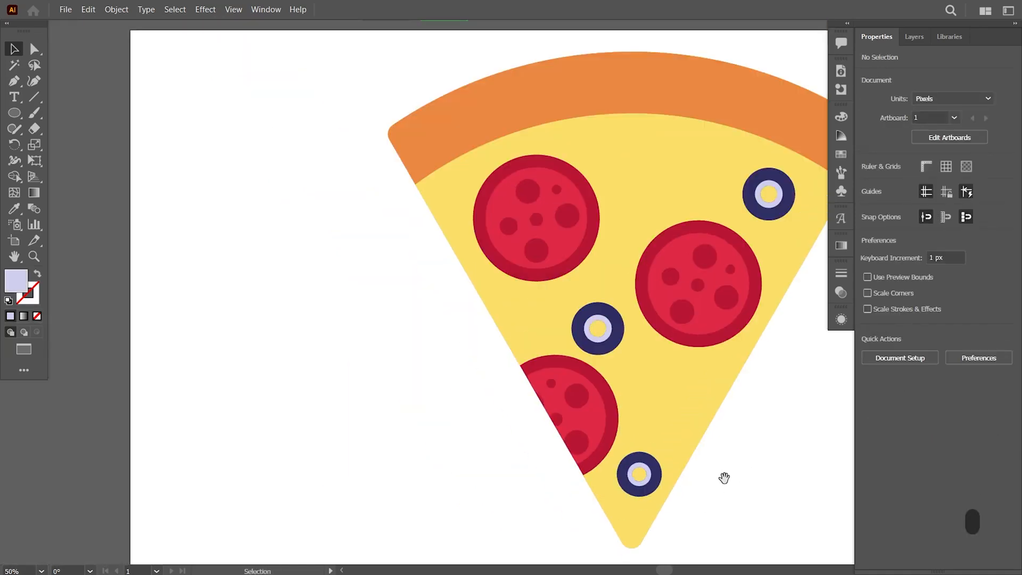
drag(726, 477, 694, 440)
drag(580, 305, 580, 294)
click(695, 403)
Draw a 228 px circle on the empty area beside the slice and fill it with the green swatch.
scroll(695, 403, down, 3)
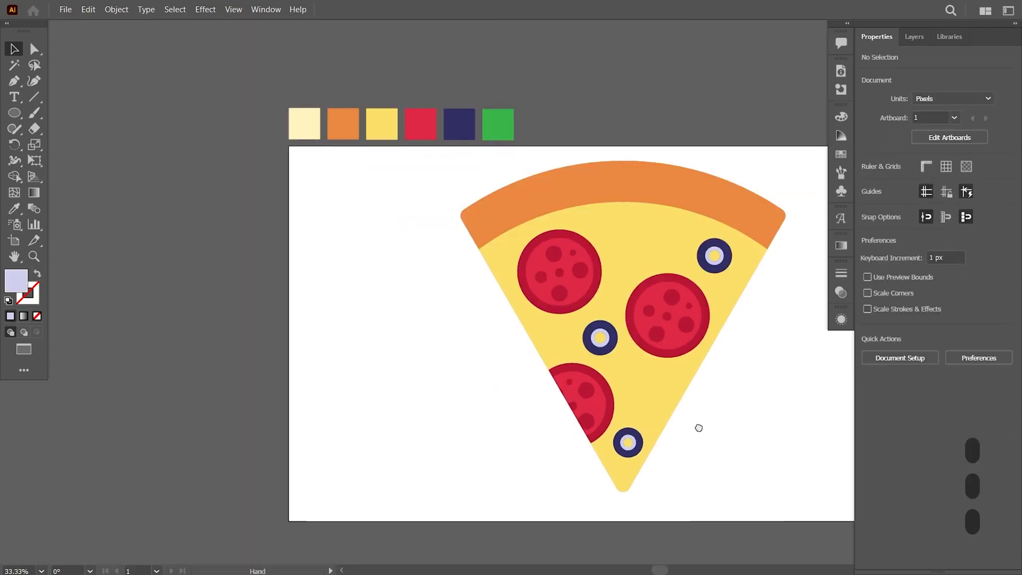
click(19, 119)
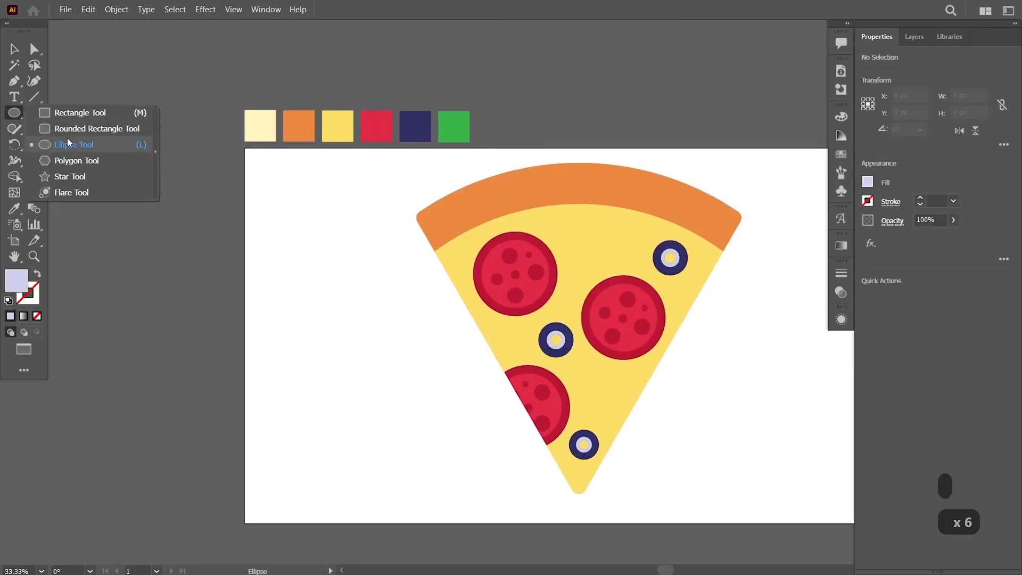
click(68, 141)
drag(337, 336, 377, 376)
key(i)
click(450, 126)
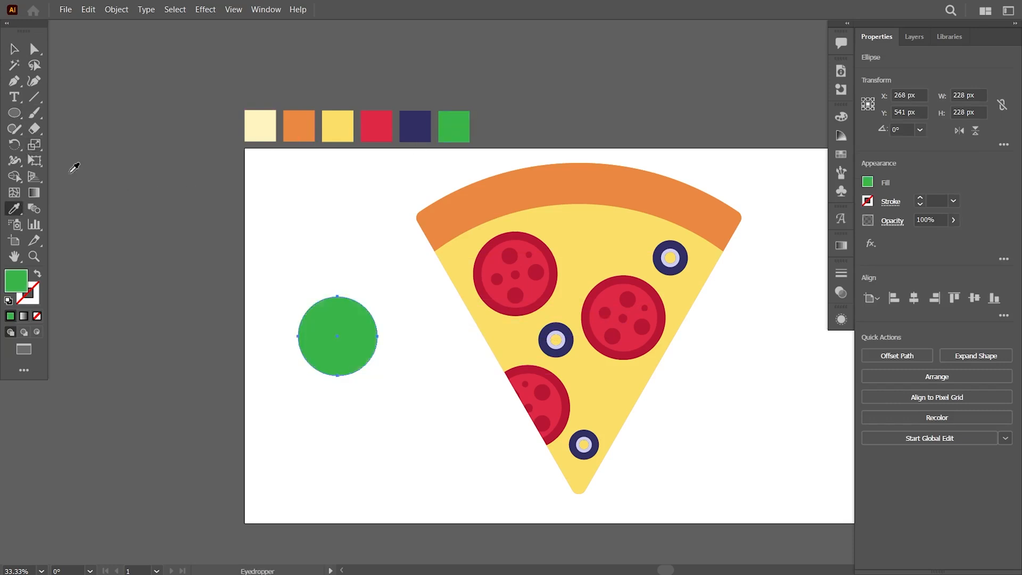
Duplicate the green circle in place and shift the copy sideways so the two circles overlap by about half.
click(15, 49)
click(89, 9)
click(90, 9)
click(90, 9)
click(125, 99)
drag(365, 346, 404, 346)
Remove the outer parts of both green circles with Shape Builder, keeping only the leaf-shaped overlap.
drag(269, 271, 402, 382)
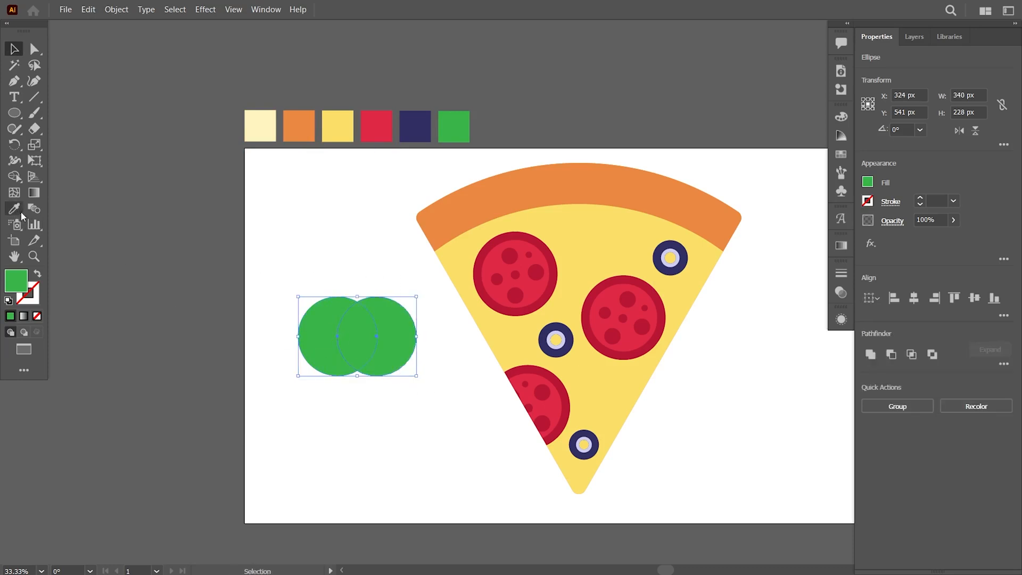
click(14, 177)
alt+click(403, 355)
alt+click(311, 334)
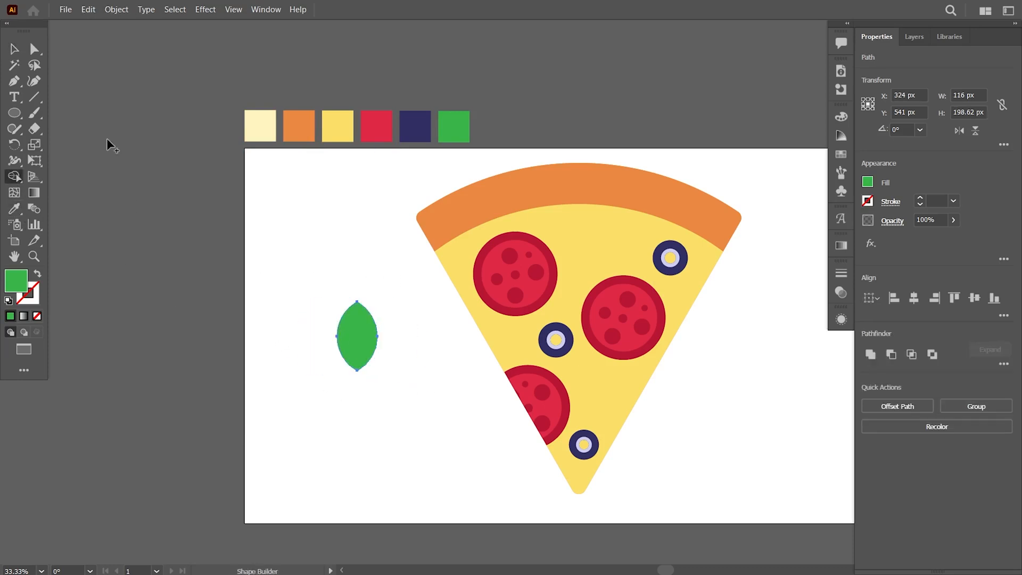
Widen the leaf symmetrically to 132 px.
click(14, 48)
alt+scroll(418, 362, up, 1)
drag(419, 356, 442, 311)
click(439, 311)
click(357, 307)
alt+drag(384, 292, 389, 293)
click(438, 326)
alt+scroll(432, 343, up, 1)
Draw a vertical rectangle 155 px tall over the leaf's lower centre for the vein and narrow it to 18 px.
drag(14, 113, 64, 111)
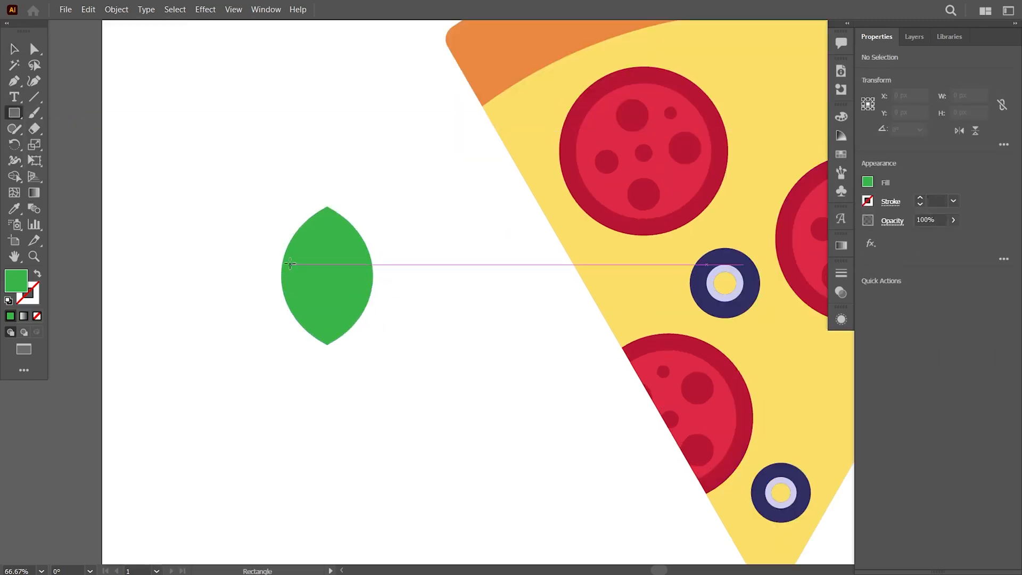
mouse_move(318, 247)
mouse_down()
mouse_move(333, 366)
mouse_move(334, 356)
mouse_up()
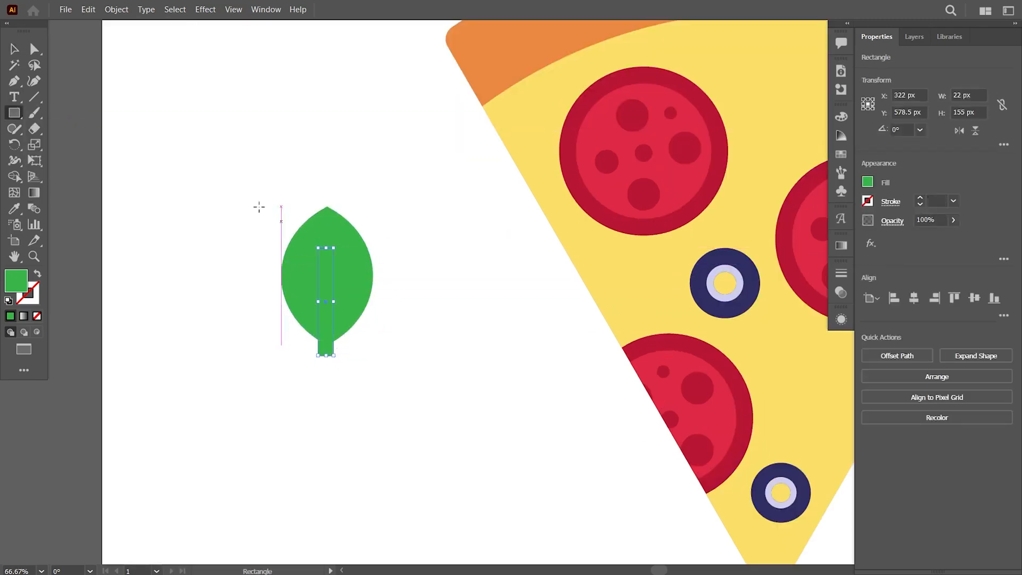
alt+scroll(249, 236, up, 3)
alt+drag(494, 423, 491, 429)
alt+scroll(499, 427, down, 1)
key(space)
drag(648, 428, 640, 394)
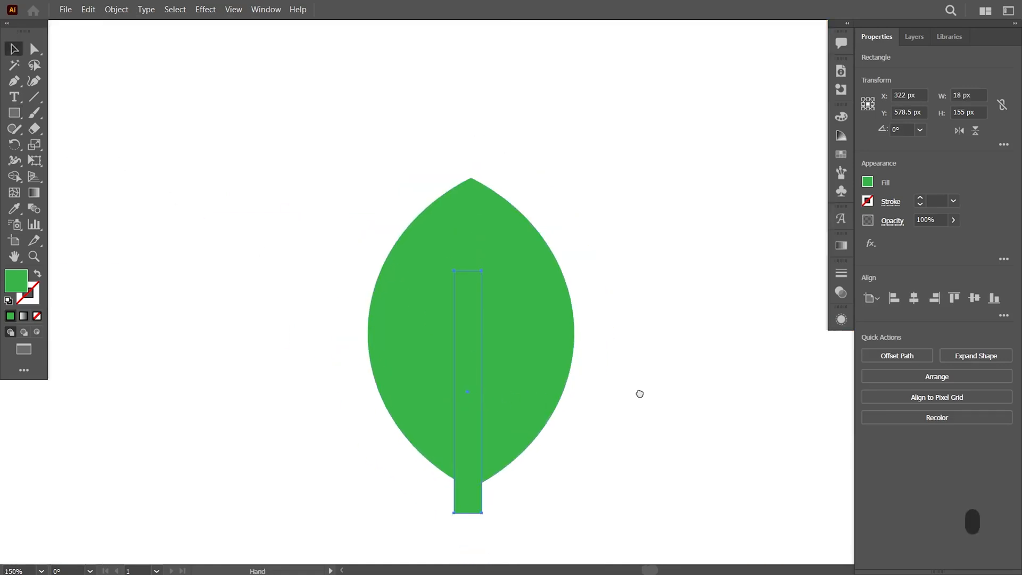
Average the rectangle's two top anchor points so the vein tapers to a point.
click(65, 9)
click(34, 49)
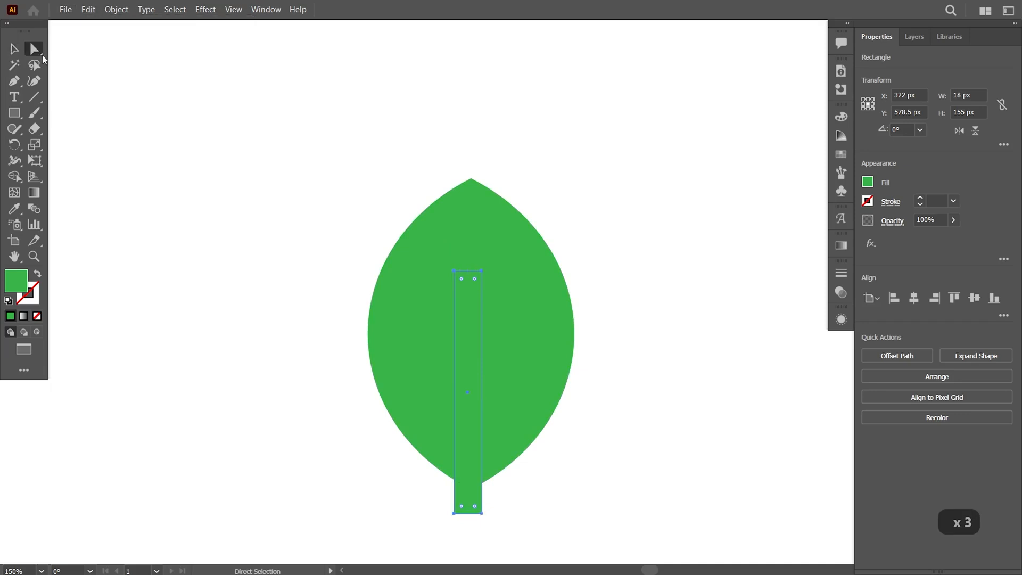
click(455, 273)
click(112, 10)
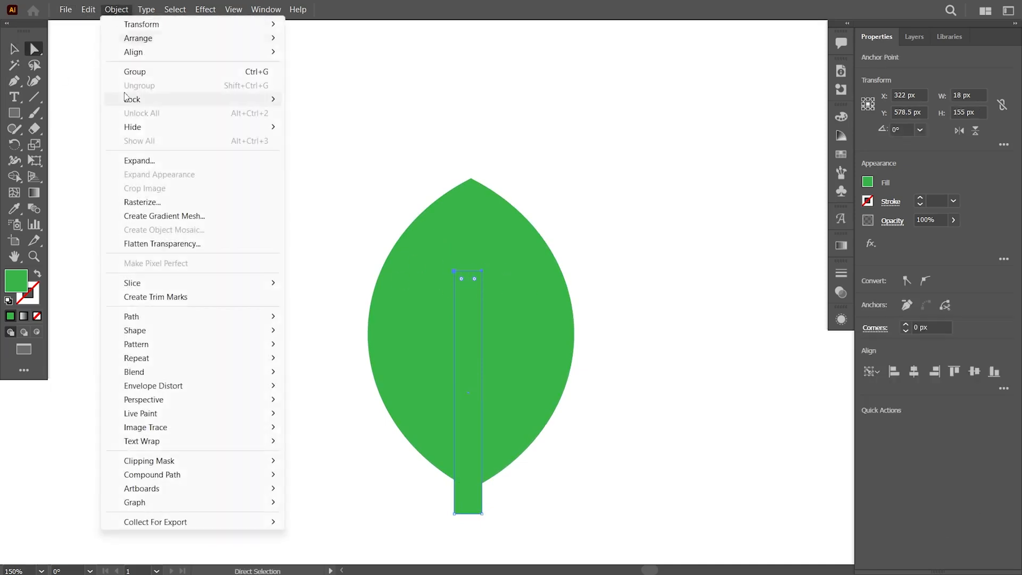
mouse_move(192, 317)
click(327, 335)
click(484, 320)
key(v)
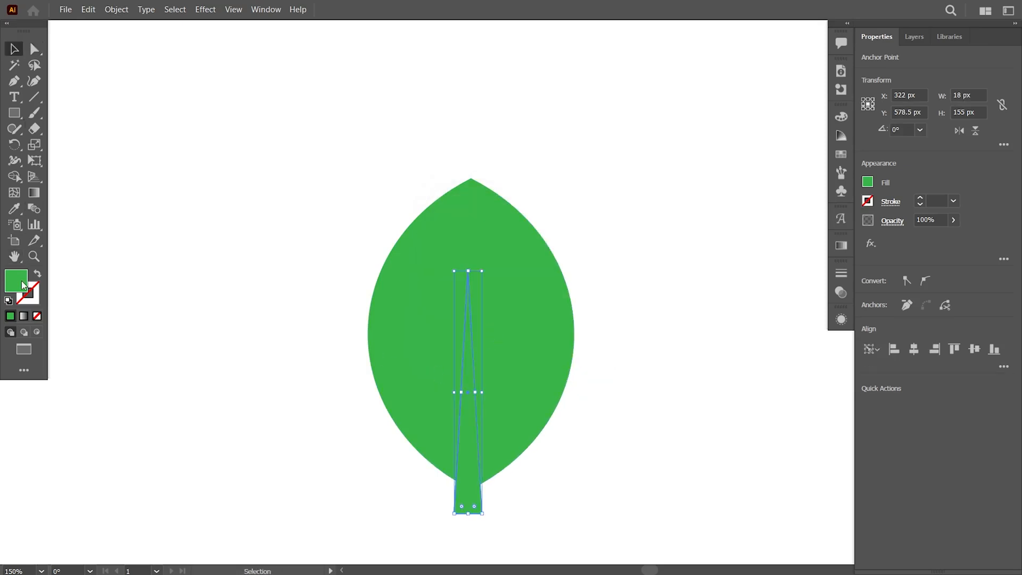
Fill the leaf vein with a light green.
double_click(19, 285)
click(607, 230)
click(861, 226)
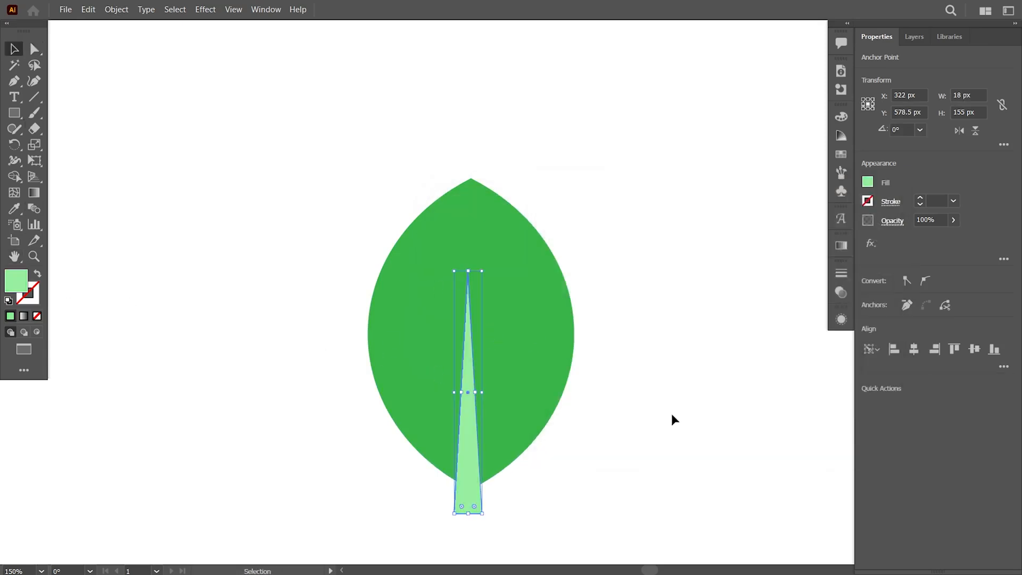
click(672, 414)
scroll(649, 414, down, 1)
drag(650, 415, 611, 321)
Recolour the leaf vein with a very dark green.
drag(487, 372, 492, 373)
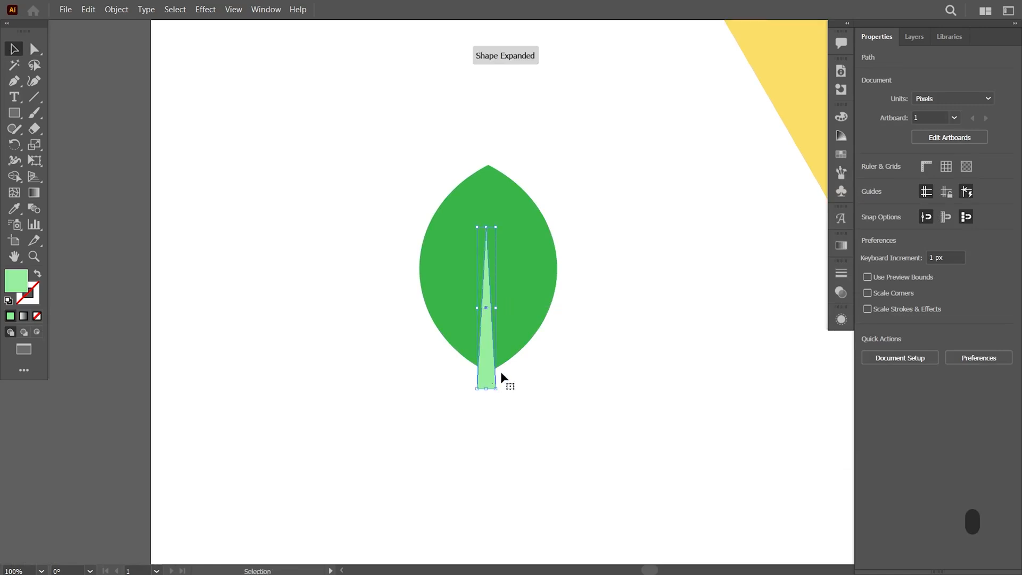
double_click(19, 282)
drag(632, 274, 654, 349)
click(890, 230)
Try to trim the vein's end below the leaf with Shape Builder.
drag(626, 230, 437, 349)
key(shift+m)
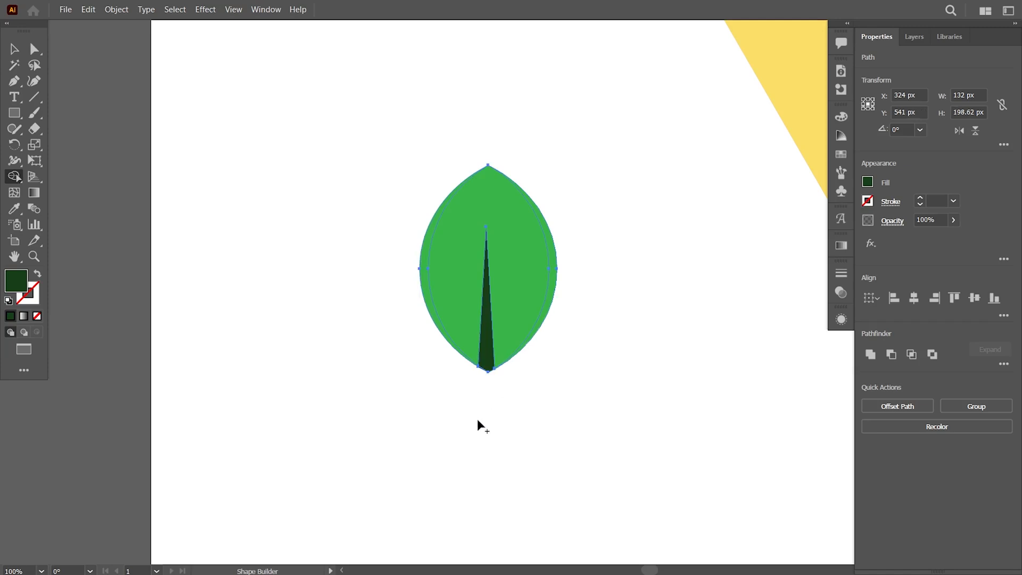
key(ctrl+z)
Align the vein and leaf on their horizontal centres and cut off the vein's overhang below the leaf with Shape Builder.
click(14, 49)
drag(301, 177, 531, 349)
click(915, 299)
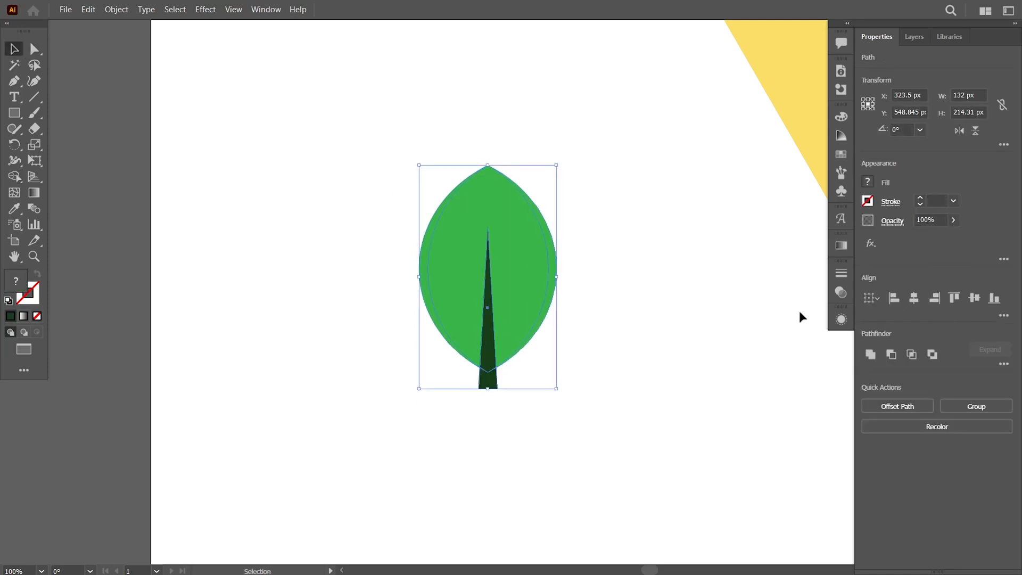
click(14, 176)
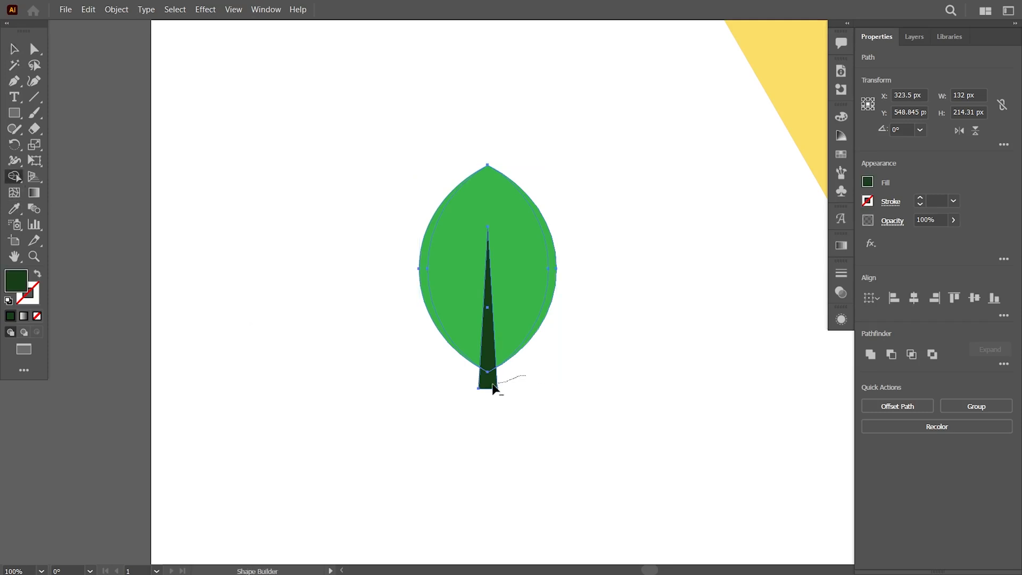
alt+click(488, 380)
click(17, 50)
click(561, 406)
Group the leaf with its vein.
scroll(561, 405, up, 2)
click(541, 222)
scroll(541, 229, down, 2)
drag(334, 167, 509, 233)
right_click(508, 234)
click(556, 315)
click(640, 340)
Place the leaf, tilted, at the slice's top centre and a smaller copy rotated about 17° above the lower olive.
scroll(641, 339, down, 2)
drag(700, 361, 470, 369)
drag(337, 276, 676, 131)
drag(703, 75, 718, 322)
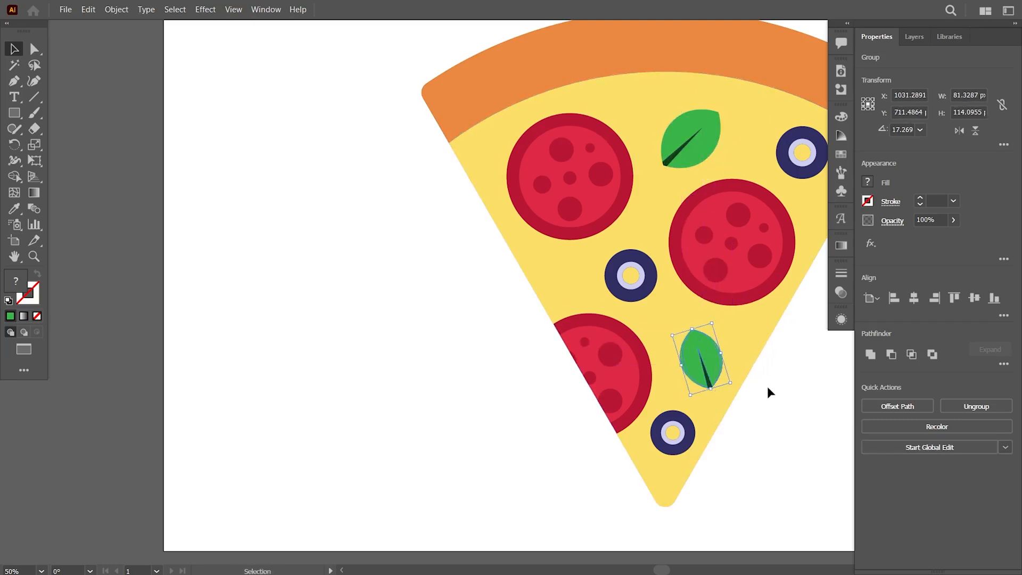
click(767, 386)
Nudge the two full pepperoni and the top leaf to balance the spacing between toppings.
scroll(754, 402, up, 1)
drag(714, 417, 617, 430)
scroll(617, 430, down, 1)
drag(691, 403, 689, 382)
drag(498, 161, 509, 169)
drag(621, 235, 625, 243)
drag(590, 140, 597, 143)
drag(472, 164, 480, 158)
Place a smaller, rotated leaf copy near the slice's left edge and nudge the middle olive to make room.
drag(588, 148, 457, 295)
drag(487, 256, 435, 246)
drag(452, 275, 445, 257)
drag(542, 280, 553, 289)
click(712, 378)
drag(715, 379, 711, 367)
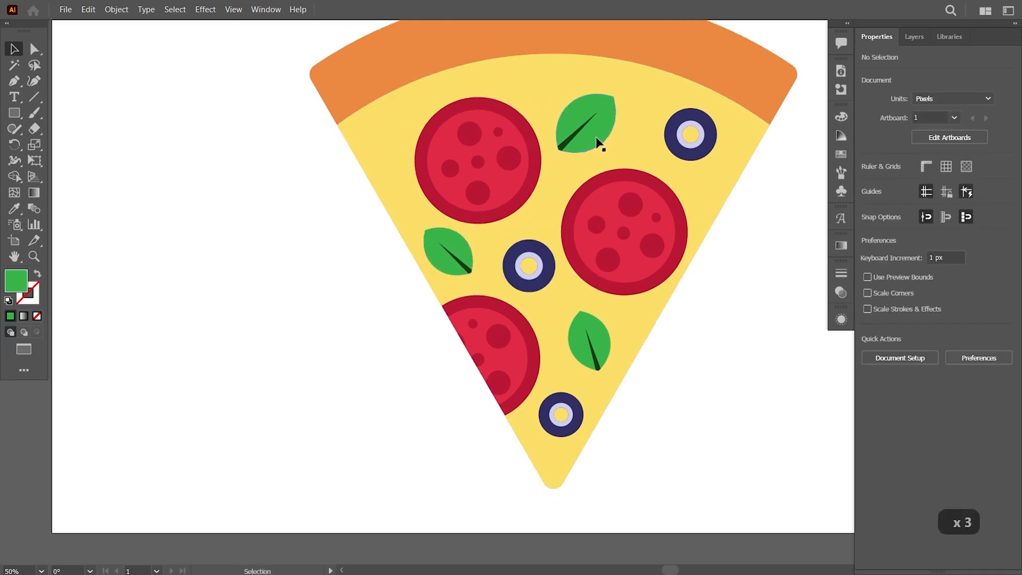
Fine-tune the positions of the top and left leaves, both full pepperoni, and the middle and upper-right olives.
drag(595, 132, 599, 122)
drag(521, 166, 516, 158)
drag(471, 265, 468, 262)
drag(542, 273, 541, 266)
drag(669, 239, 672, 241)
click(710, 289)
drag(692, 133, 694, 136)
drag(650, 235, 668, 251)
click(709, 306)
Slightly enlarge the olive near the tip and the leaf above it, shifting that leaf slightly upward.
key(ctrl+minus)
key(space)
drag(709, 306, 601, 304)
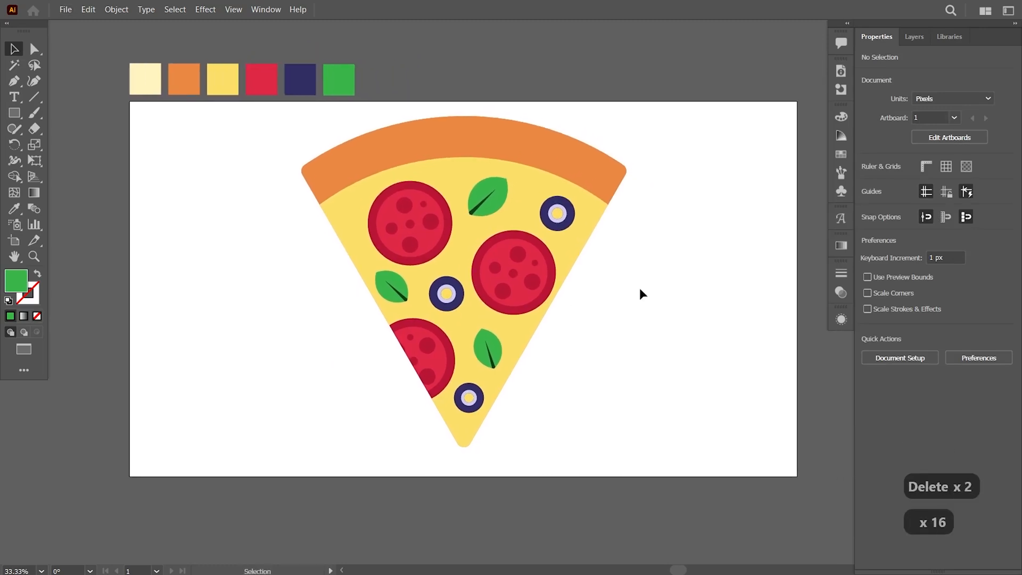
drag(662, 276, 660, 286)
drag(278, 162, 591, 429)
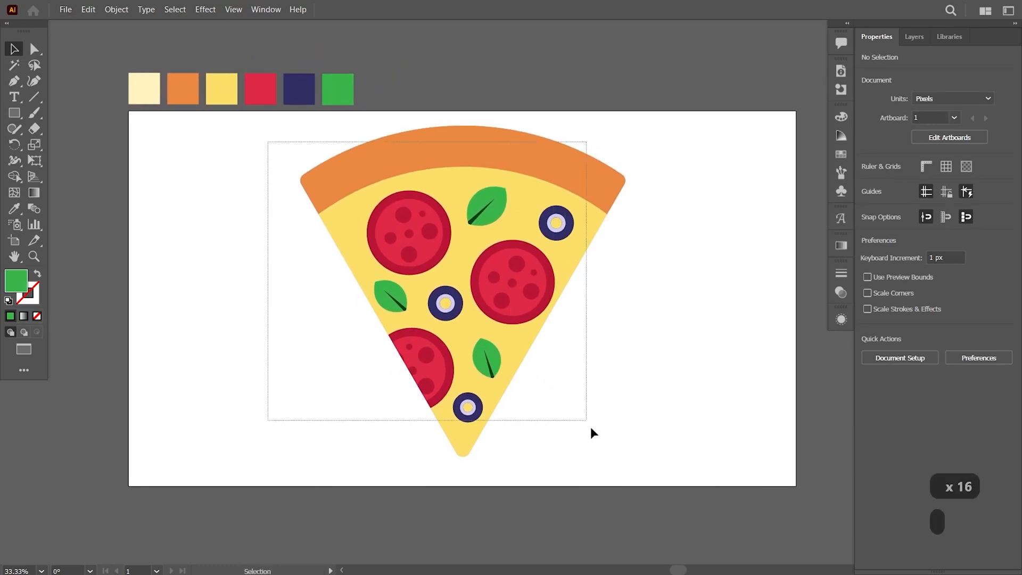
scroll(638, 394, up, 4)
drag(449, 385, 493, 384)
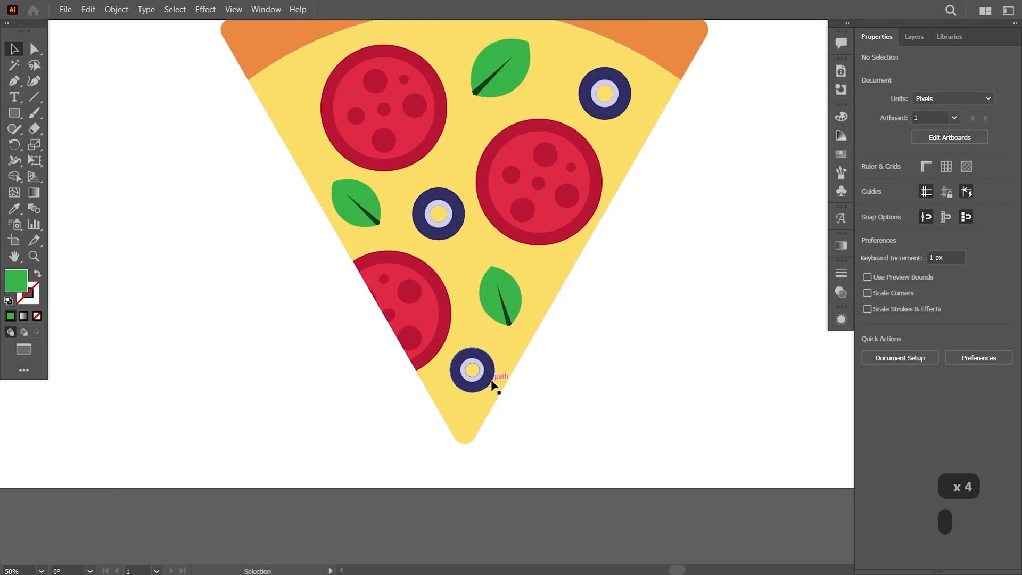
click(491, 381)
shift+click(520, 322)
drag(527, 319, 530, 323)
click(605, 320)
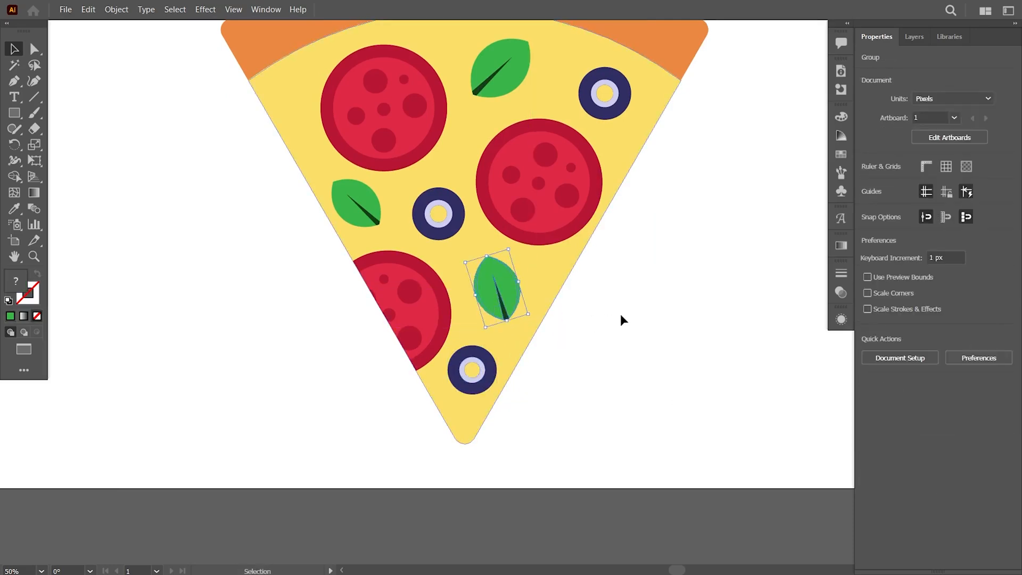
Select the whole pizza slice with its toppings and move it off the artboard to the empty area on the right.
scroll(620, 338, down, 2)
scroll(573, 251, up, 2)
click(521, 138)
click(702, 301)
scroll(703, 302, down, 2)
drag(315, 169, 644, 385)
drag(447, 302, 746, 323)
scroll(683, 318, right, 2)
drag(682, 318, 759, 324)
Shift the yellow cheese shape slightly to the right of the orange base.
click(716, 457)
click(765, 315)
drag(766, 315, 782, 315)
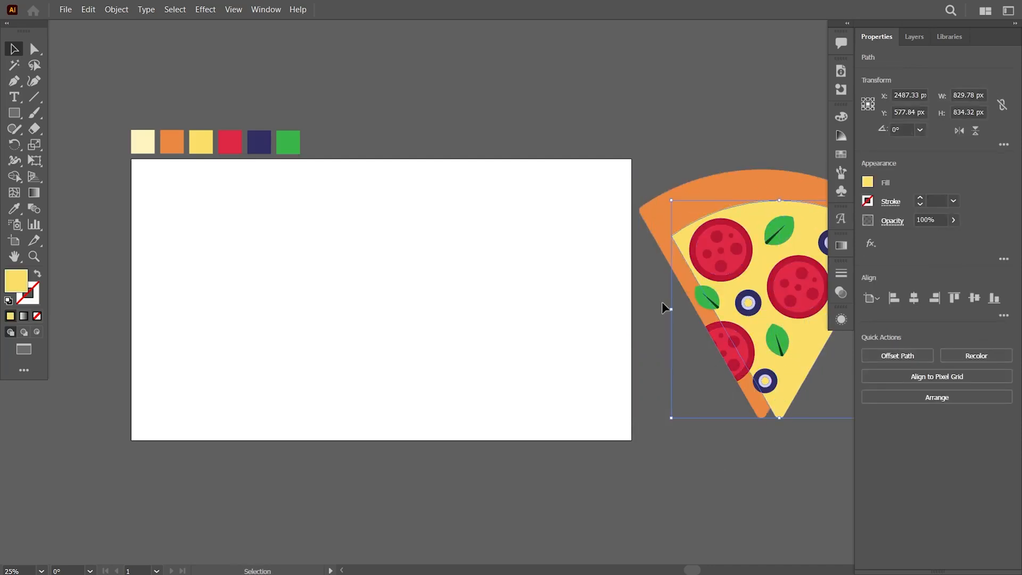
Bring the orange base shape back onto the artboard and centre it horizontally and vertically.
click(680, 270)
click(915, 298)
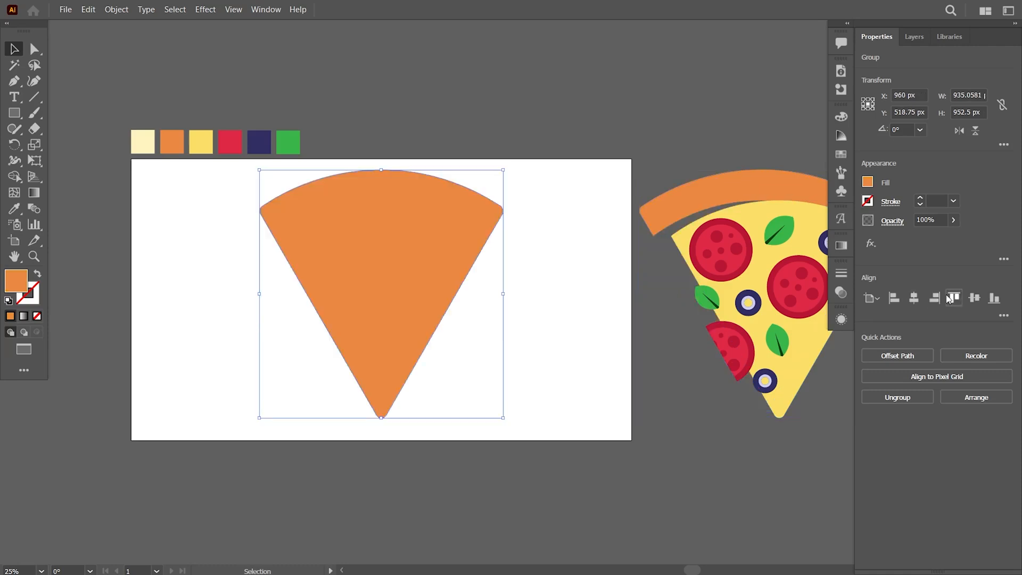
click(954, 298)
click(970, 299)
click(557, 417)
Apply the 3D Inflate effect to the orange base on the artboard.
click(388, 296)
click(205, 9)
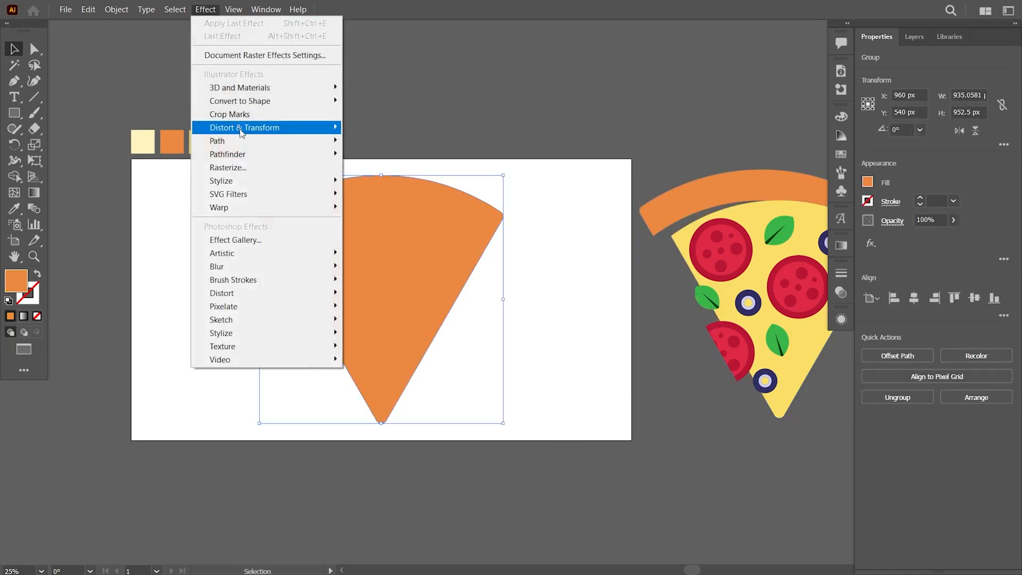
mouse_move(240, 87)
click(380, 91)
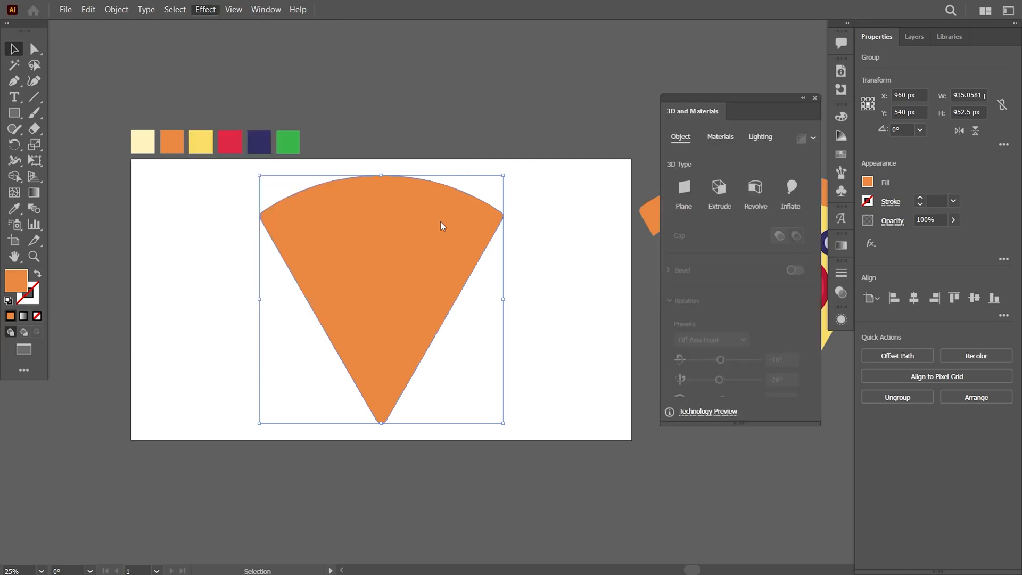
click(792, 189)
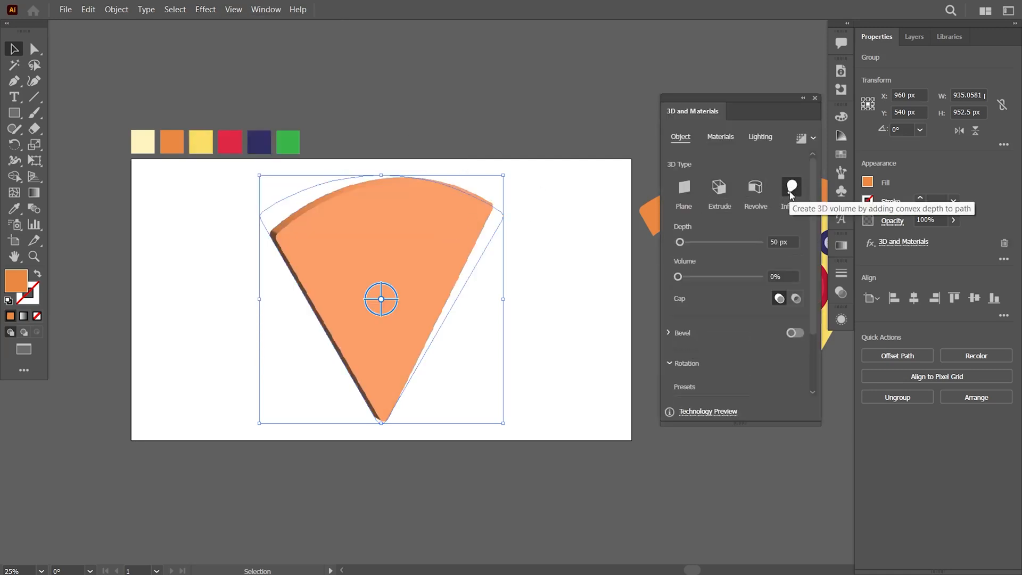
Give the base's 3D effect the Isometric Top rotation preset, a depth of 20 px and a volume of 2%.
drag(813, 201, 815, 276)
click(739, 325)
click(721, 296)
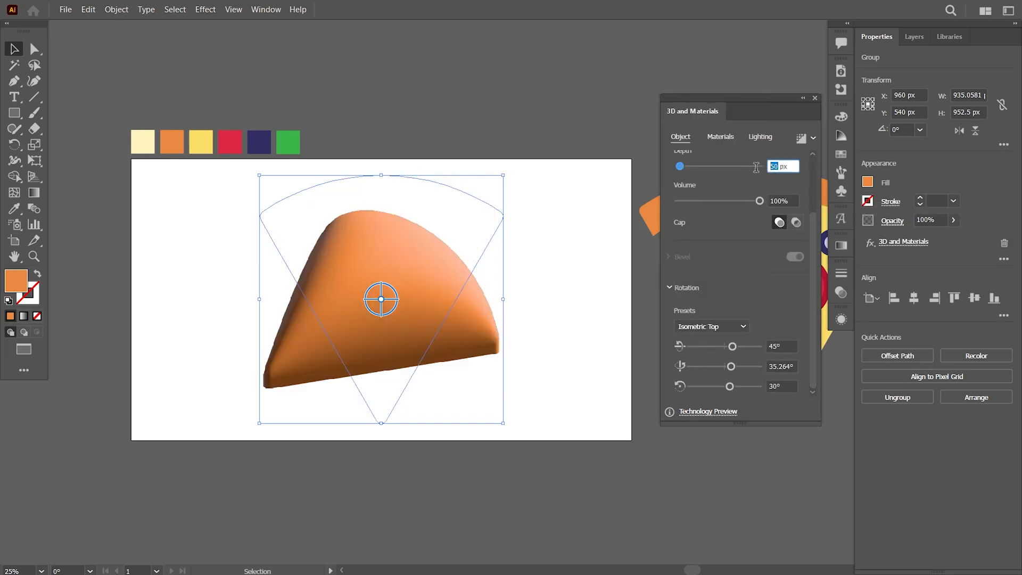
click(759, 201)
text(2)
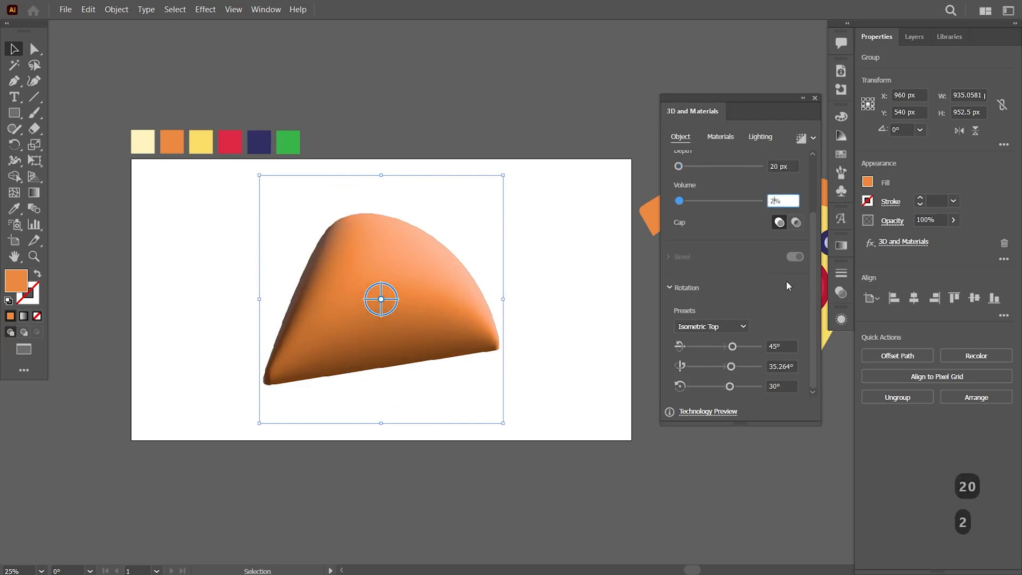
drag(816, 299, 817, 213)
Set the base's material roughness to 0.45 and adjust its metallic value.
click(720, 138)
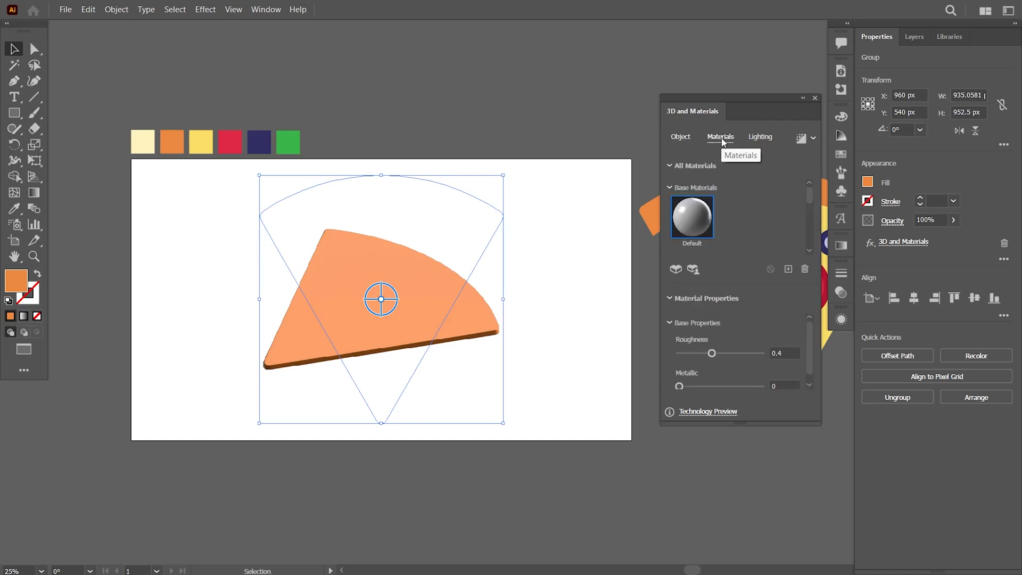
drag(812, 347, 813, 365)
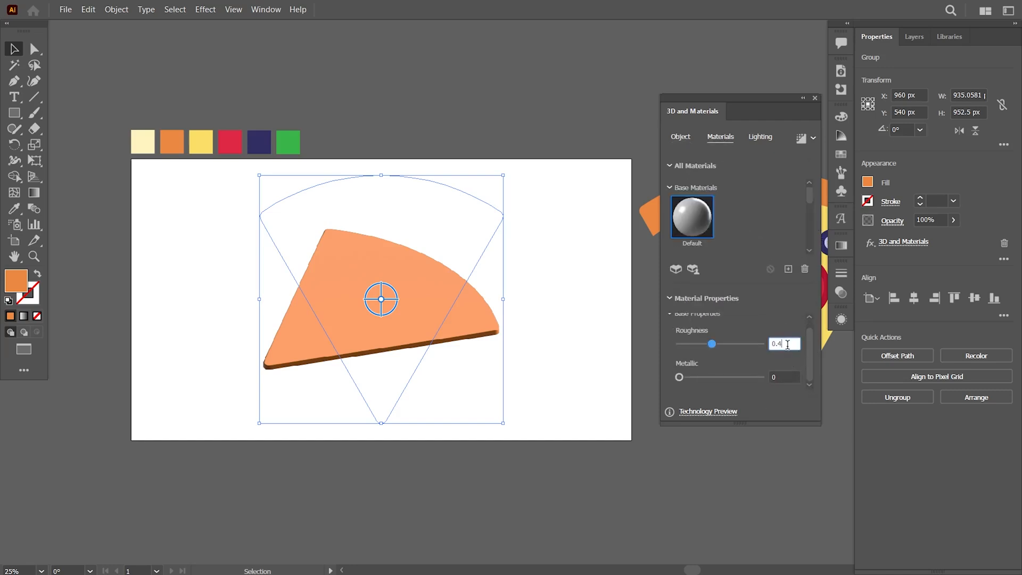
click(781, 377)
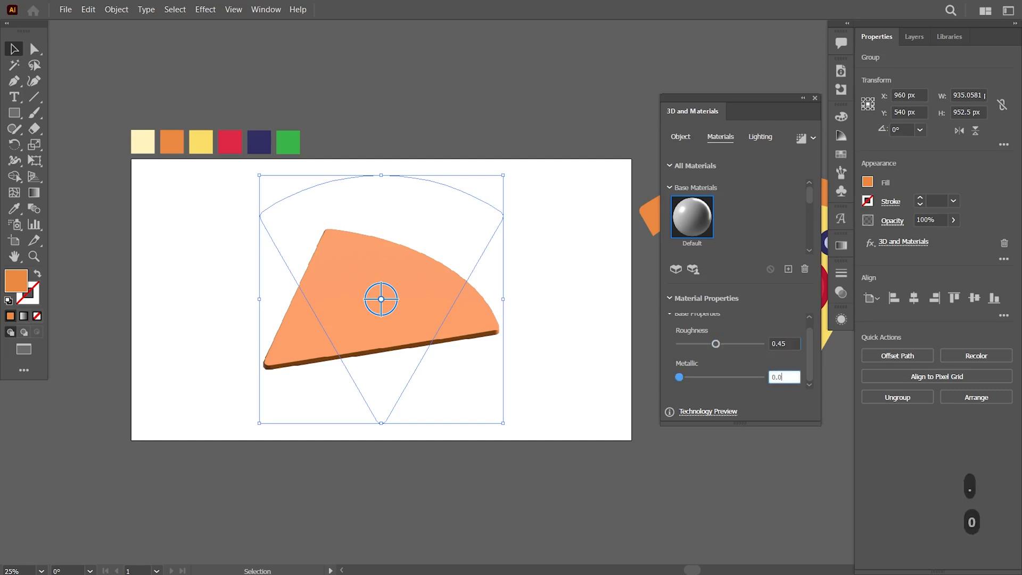
Set the base's light softness to 60% and turn on its shadow.
click(761, 138)
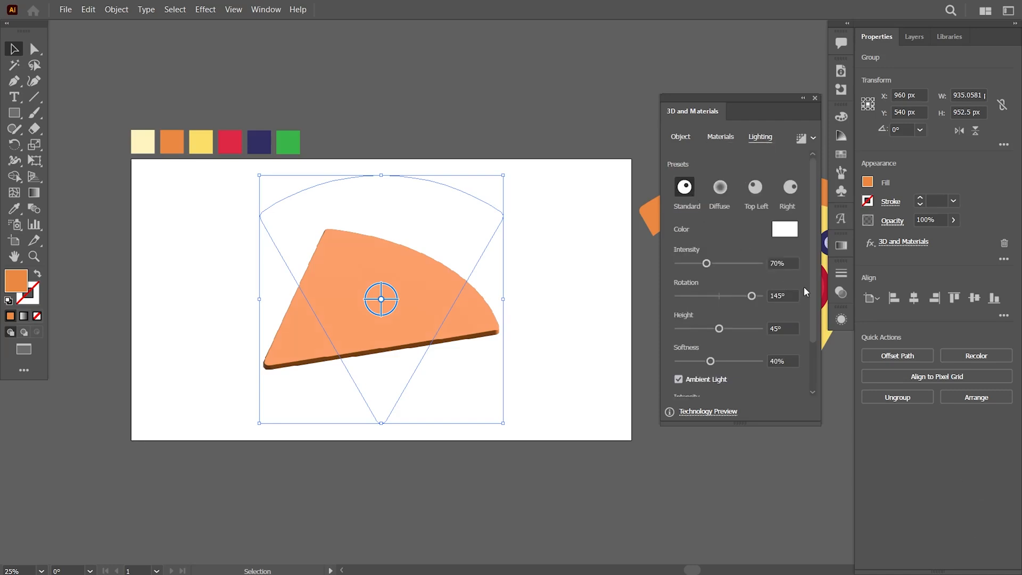
drag(816, 299, 818, 341)
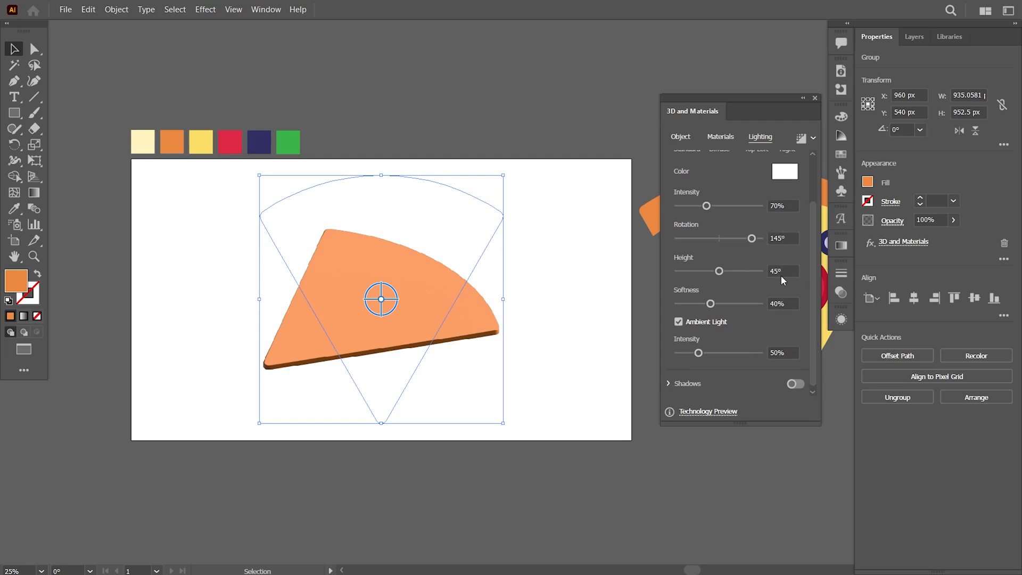
click(769, 306)
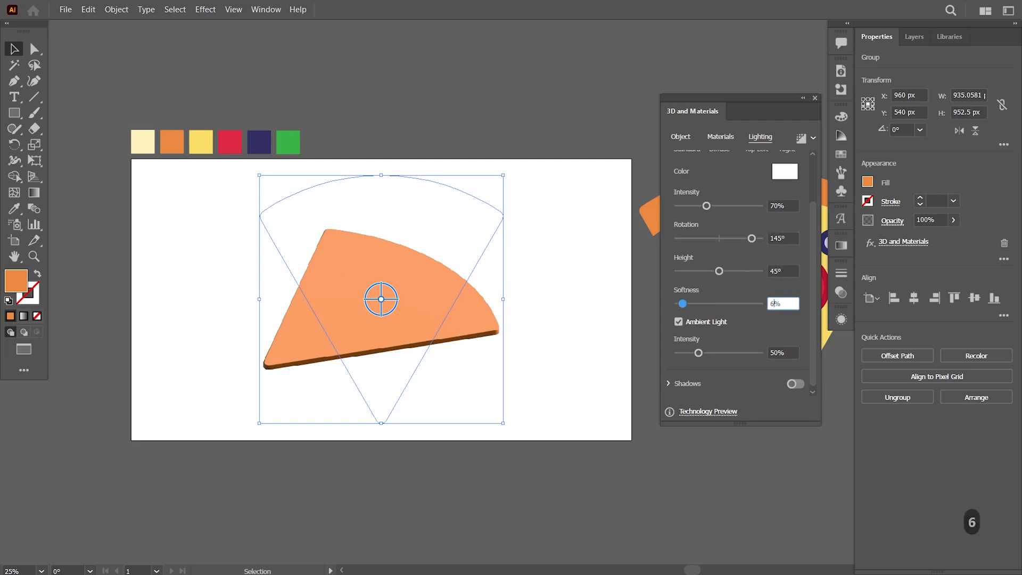
drag(814, 371, 815, 379)
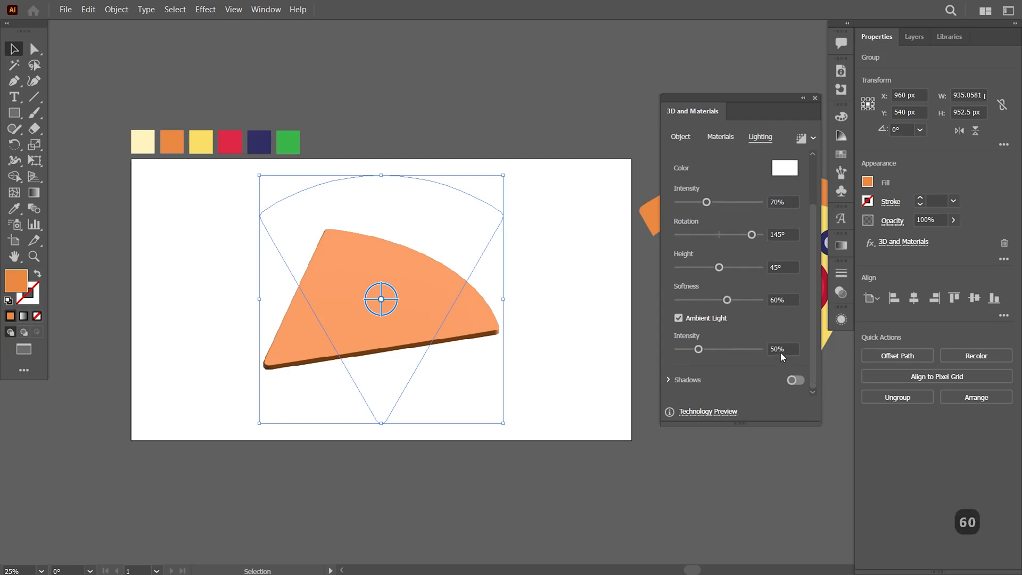
click(812, 365)
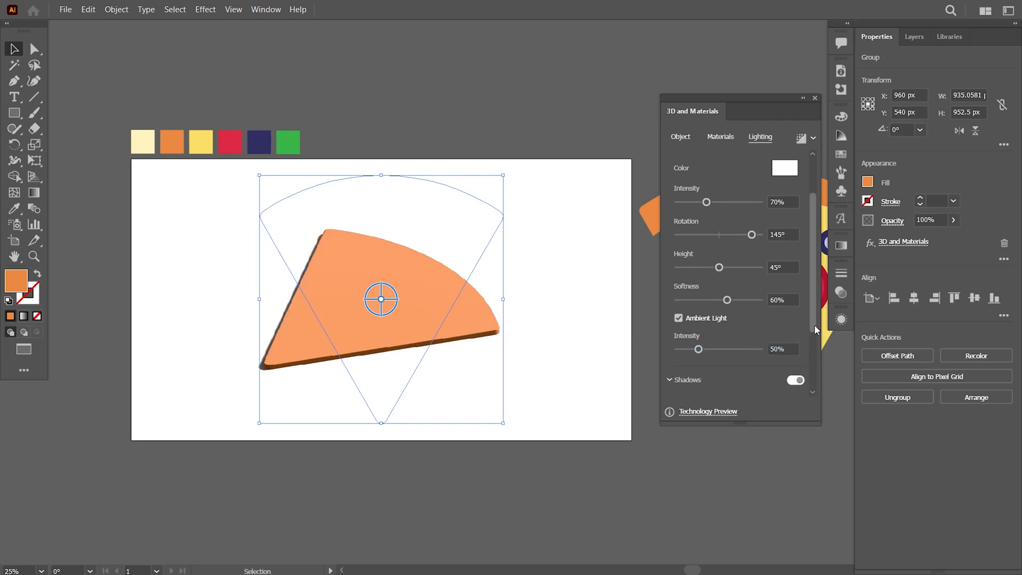
scroll(814, 372, down, 4)
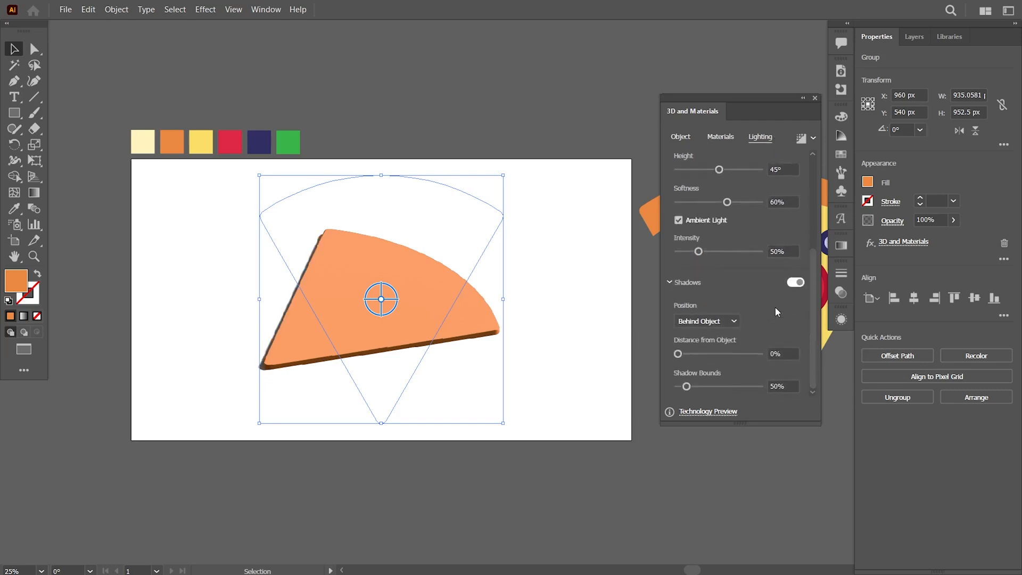
Enable ray tracing for the base, render it at low quality with noise reduction, and close the 3D settings.
click(813, 138)
click(796, 163)
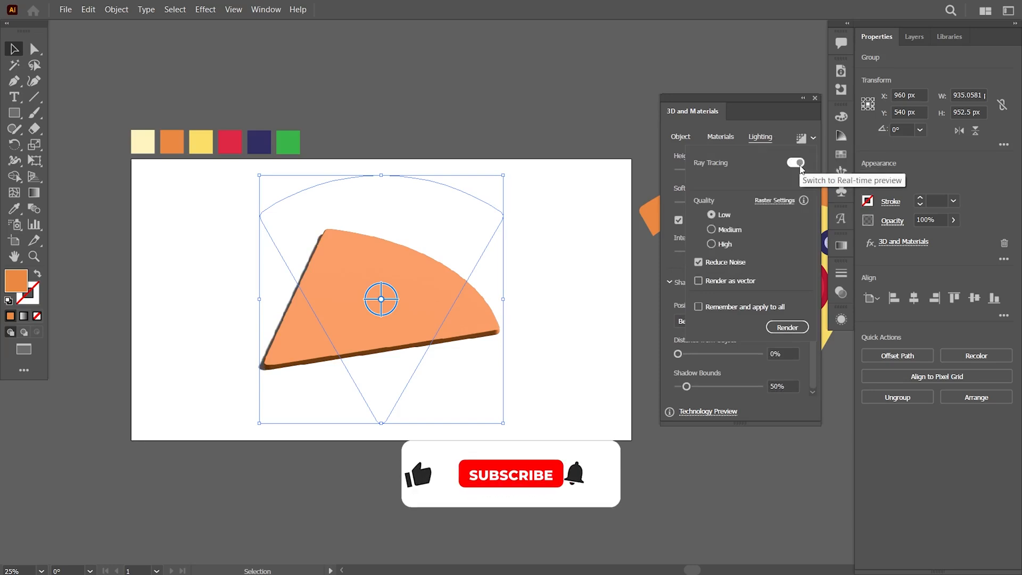
click(781, 327)
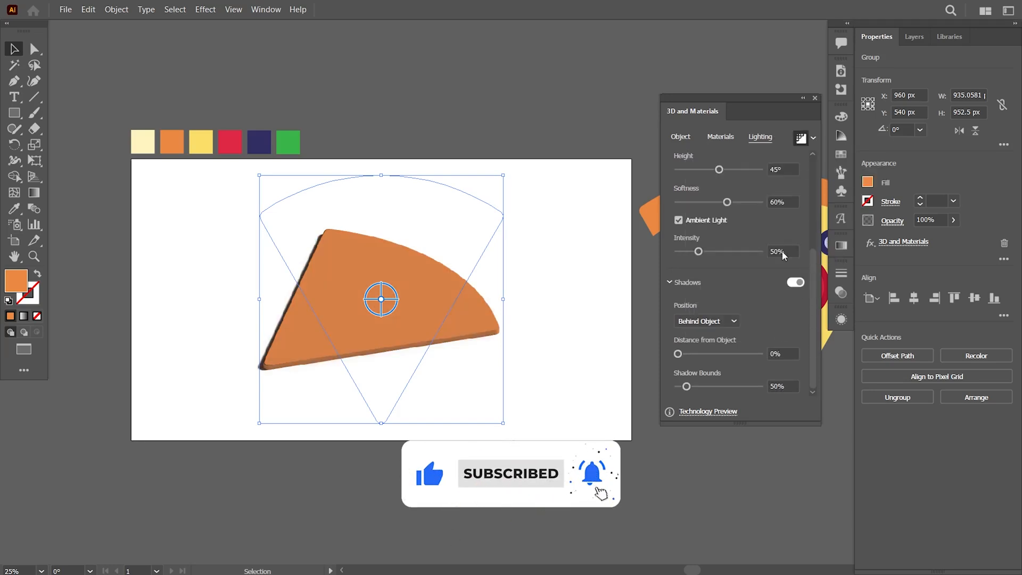
click(816, 98)
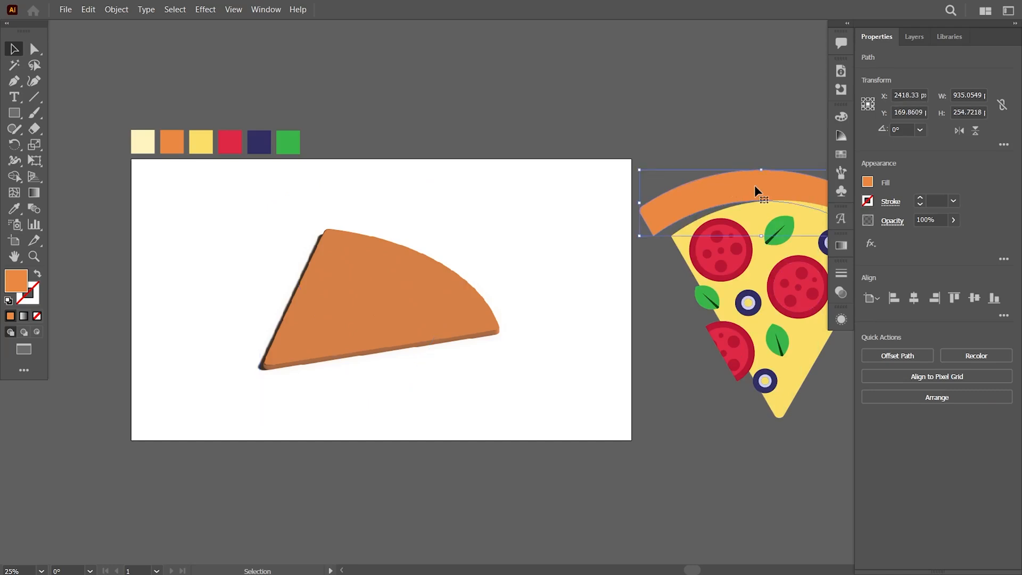
Move the orange crust strip onto the artboard, centre it horizontally and apply the 3D Inflate effect.
drag(755, 184, 439, 201)
click(915, 298)
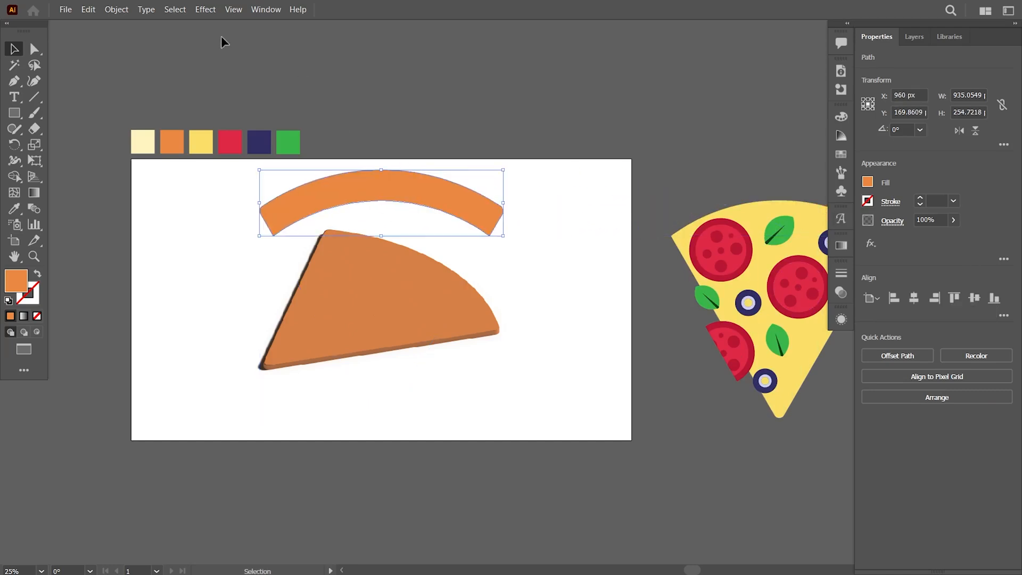
click(205, 9)
mouse_move(240, 88)
click(407, 86)
click(793, 176)
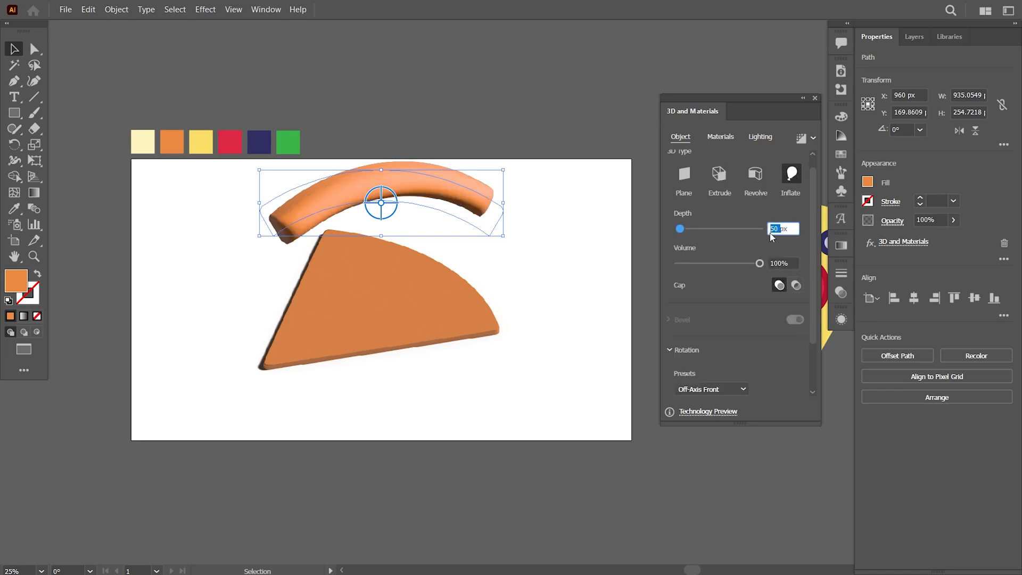
Set the crust's 3D depth to 20 px and its rotation preset to Isometric Top.
click(782, 263)
scroll(810, 290, down, 3)
click(743, 327)
click(737, 298)
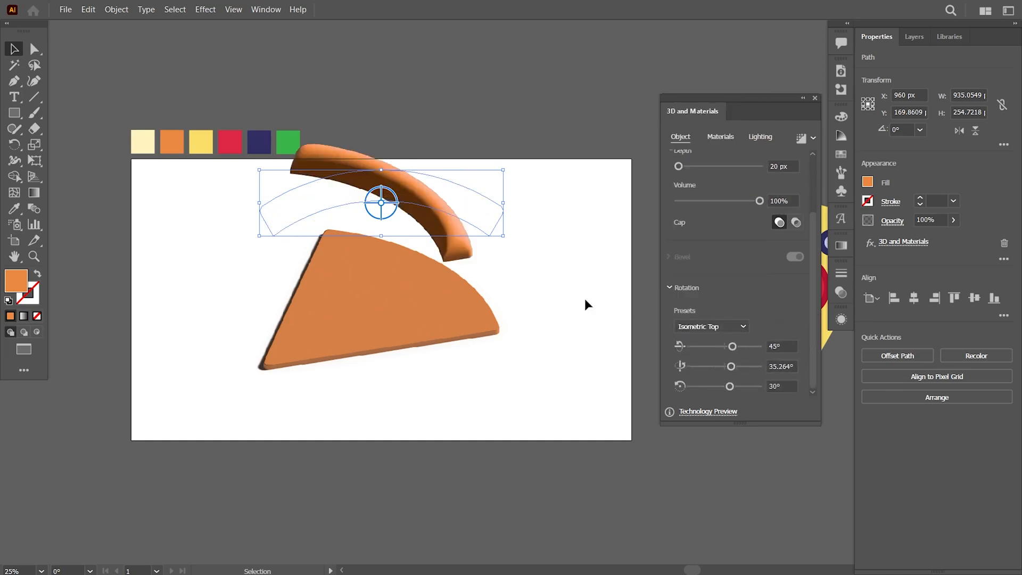
Set the crust's material roughness to 0.48 and metallic to 0.1.
click(721, 137)
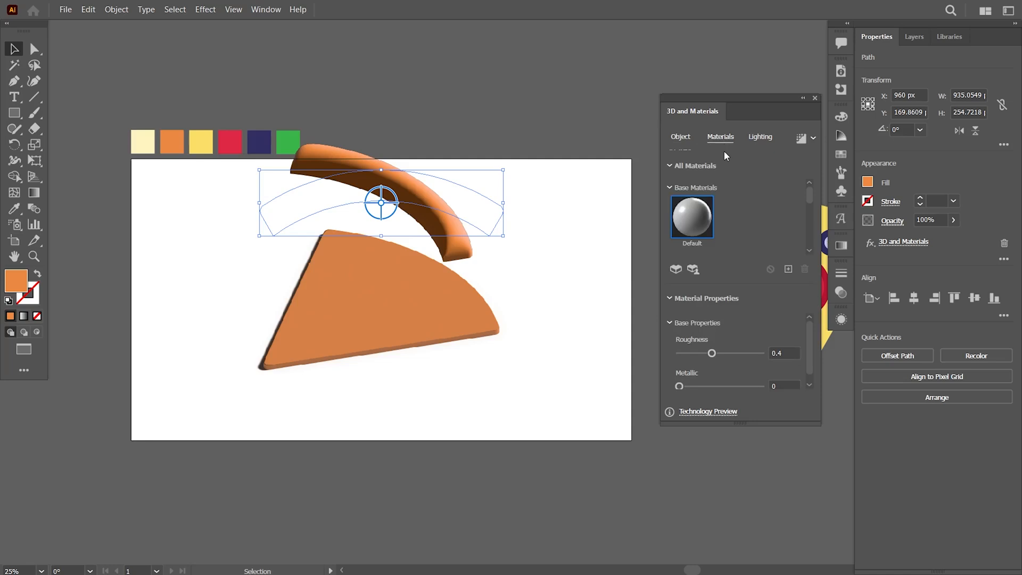
click(787, 358)
text(6)
key(BackSpace)
text(8)
click(784, 382)
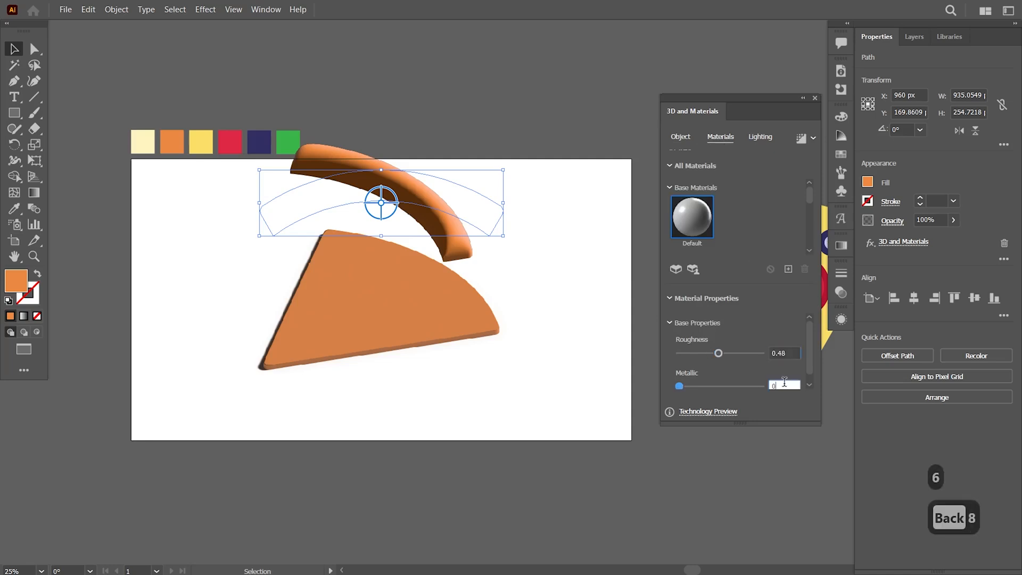
text(.1)
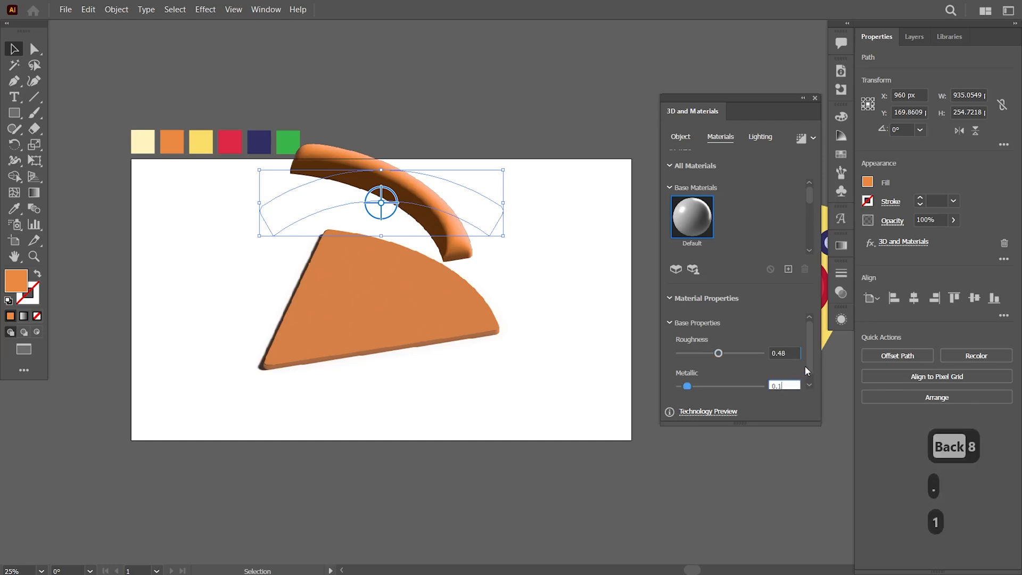
scroll(807, 371, down, 1)
Set the crust's light softness to 60% and ambient light intensity to 60%, and turn on its shadow.
click(759, 136)
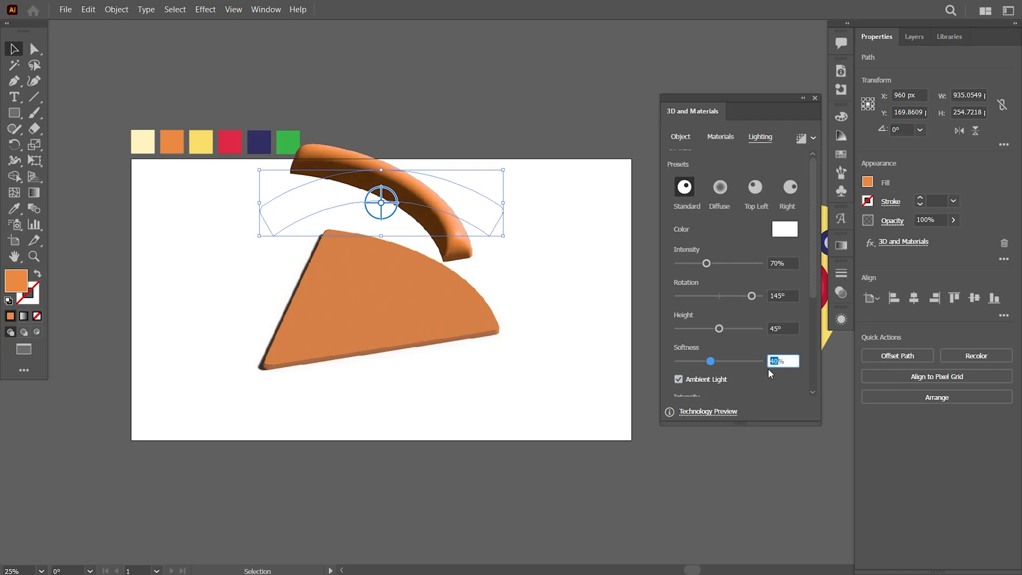
text(60)
drag(813, 322, 815, 353)
click(773, 303)
text(6)
click(801, 332)
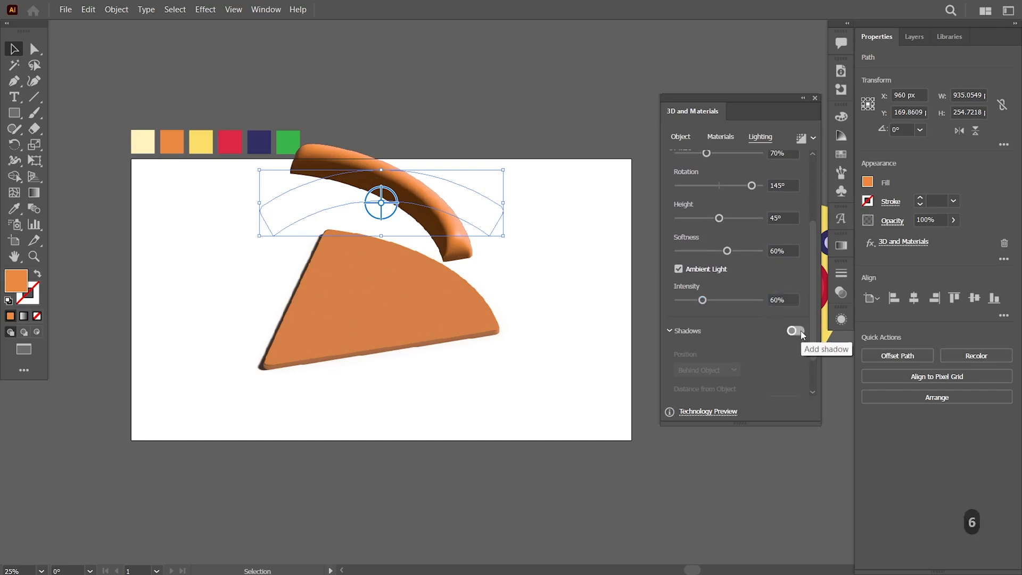
drag(806, 307, 815, 362)
Move the 3D crust onto the base's curved outer edge and nudge it down and right to about X 1058, Y 445 px.
drag(432, 201, 456, 266)
key(Down)
key(Down)
key(Down)
key(Down)
key(Down)
key(Down)
key(Down)
key(Down)
key(Down)
key(Down)
key(Down)
key(Down)
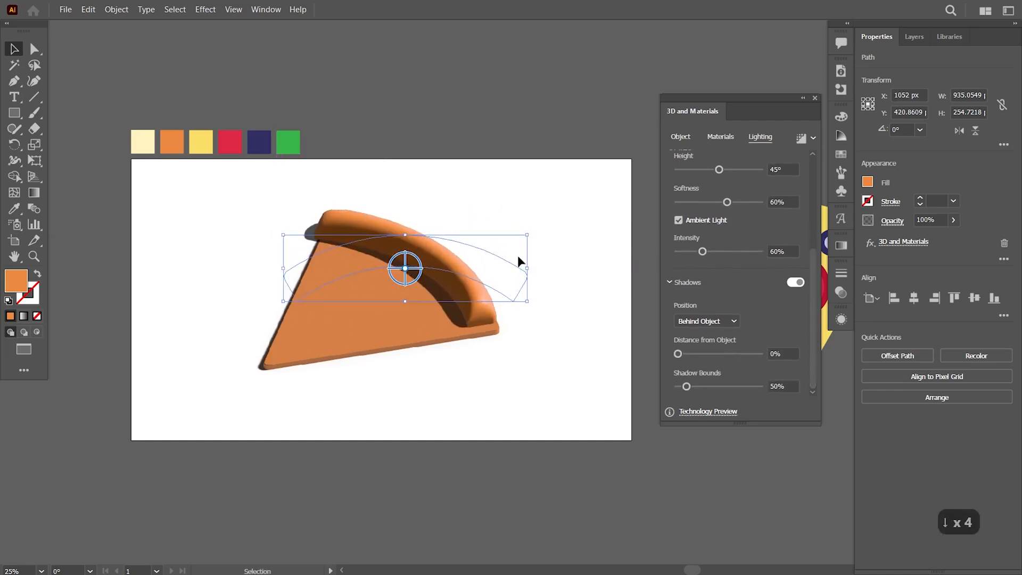
key(Down)
key(Down)
key(Right)
key(Right)
key(Right)
key(Right)
key(Right)
key(Right)
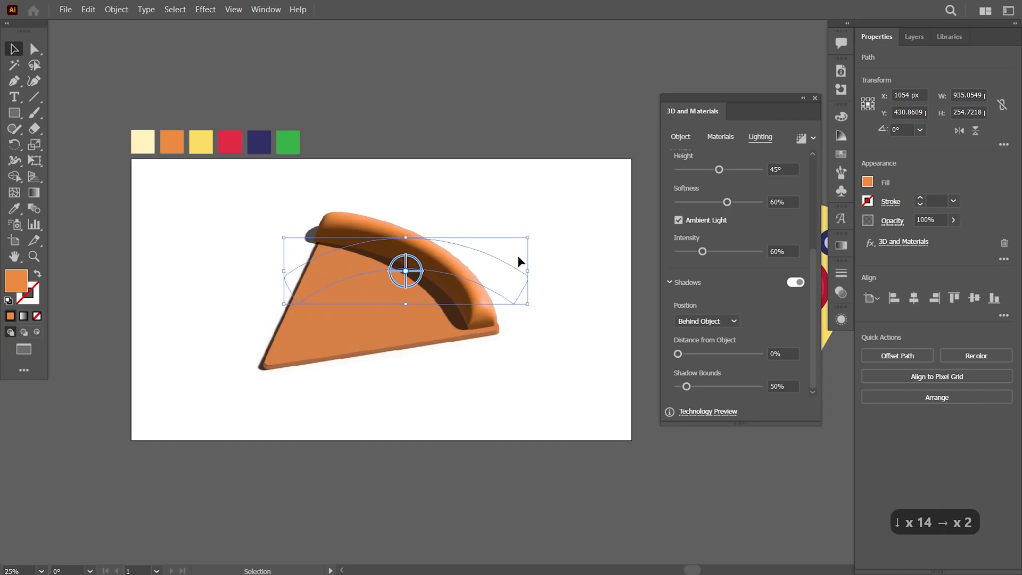
key(Down)
key(Down)
key(Down)
key(Down)
key(Down)
key(Down)
key(Down)
key(Down)
key(Down)
key(Down)
key(Down)
key(Down)
key(Down)
key(Down)
key(Down)
key(Down)
key(Down)
key(Down)
key(Down)
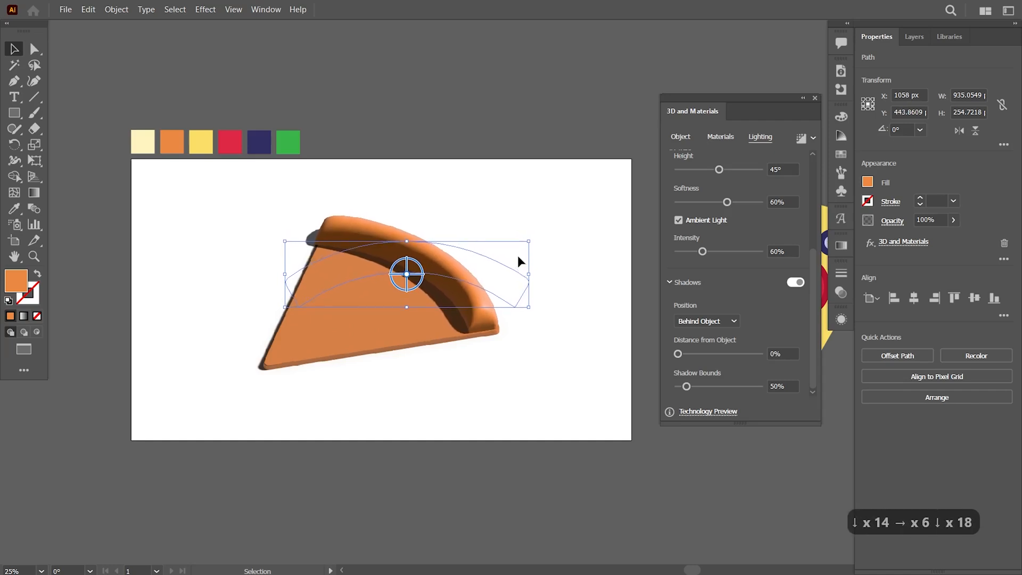
Nudge the 3D crust down and right to about X 1063, Y 449 px so it lines up with the base's curved edge.
key(ctrl+equal)
key(ctrl+equal)
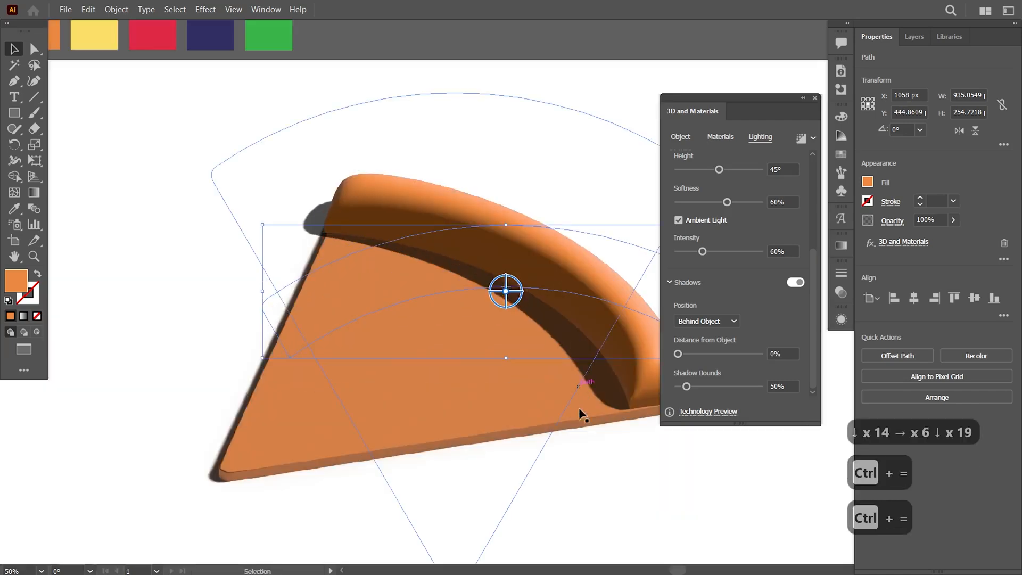
key(Down)
key(Down)
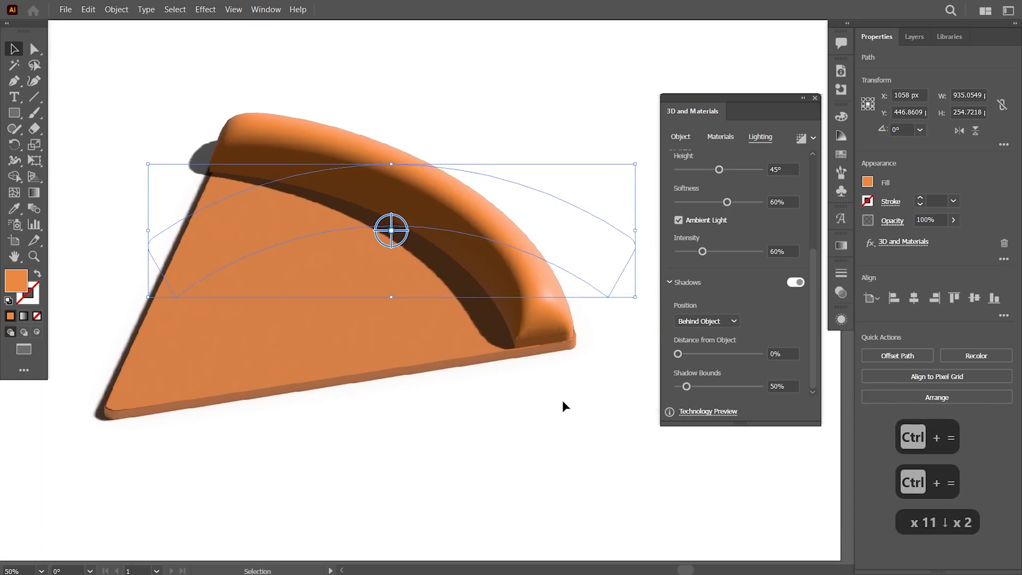
key(Down)
key(Down)
key(Right)
key(Right)
key(Right)
key(Right)
key(Right)
key(Right)
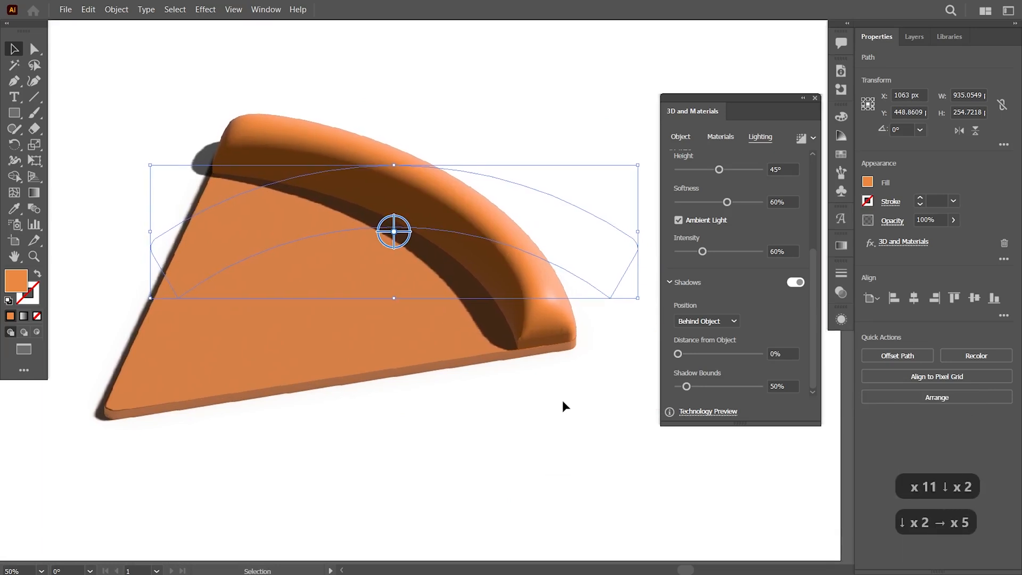
key(Left)
key(ctrl+equal)
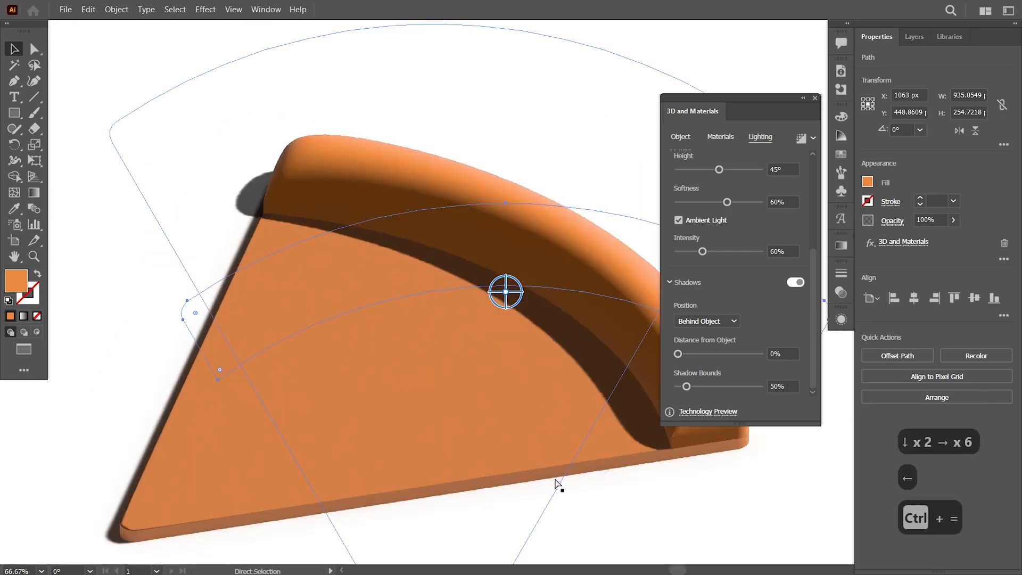
key(ctrl+equal)
key(space)
drag(694, 480, 516, 372)
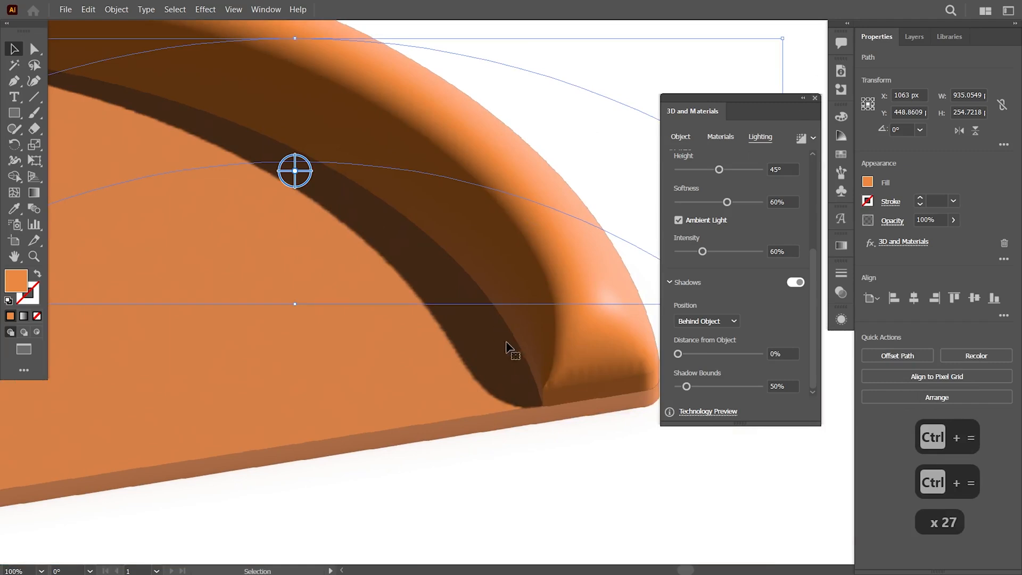
Render the crust with ray tracing at medium quality.
key(ctrl+minus)
key(ctrl+minus)
key(ctrl+minus)
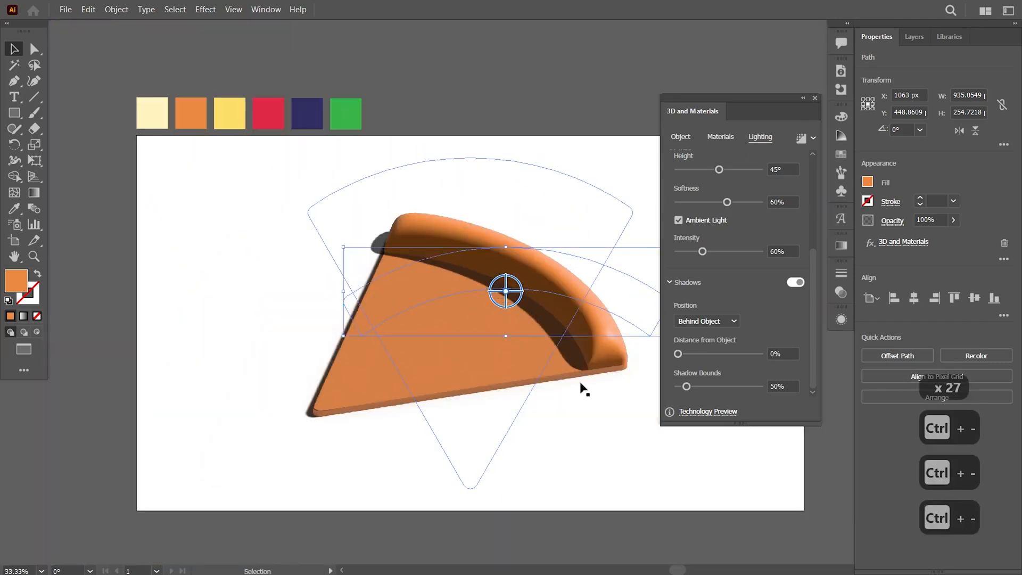
key(space)
drag(579, 388, 550, 397)
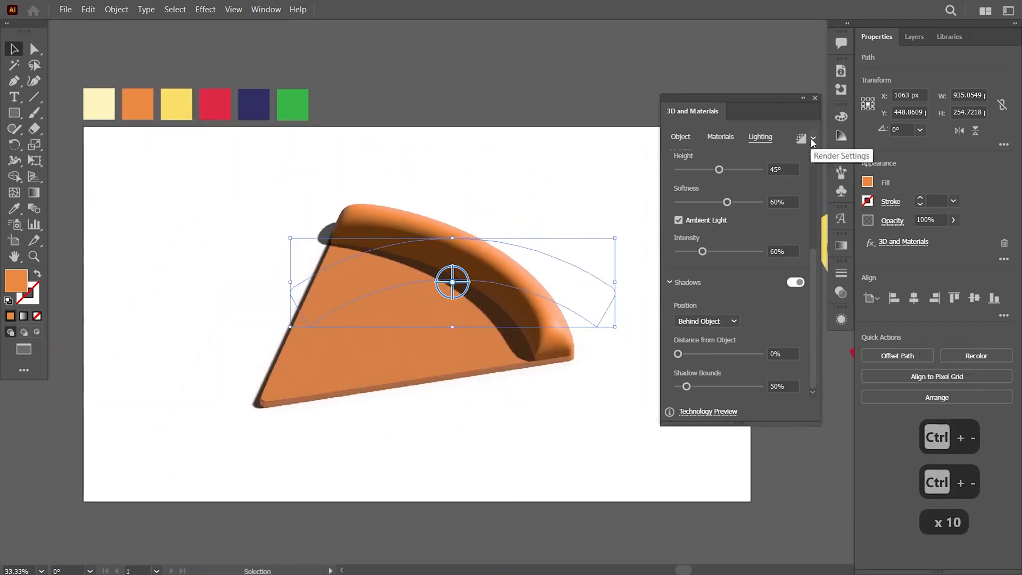
click(813, 140)
click(712, 244)
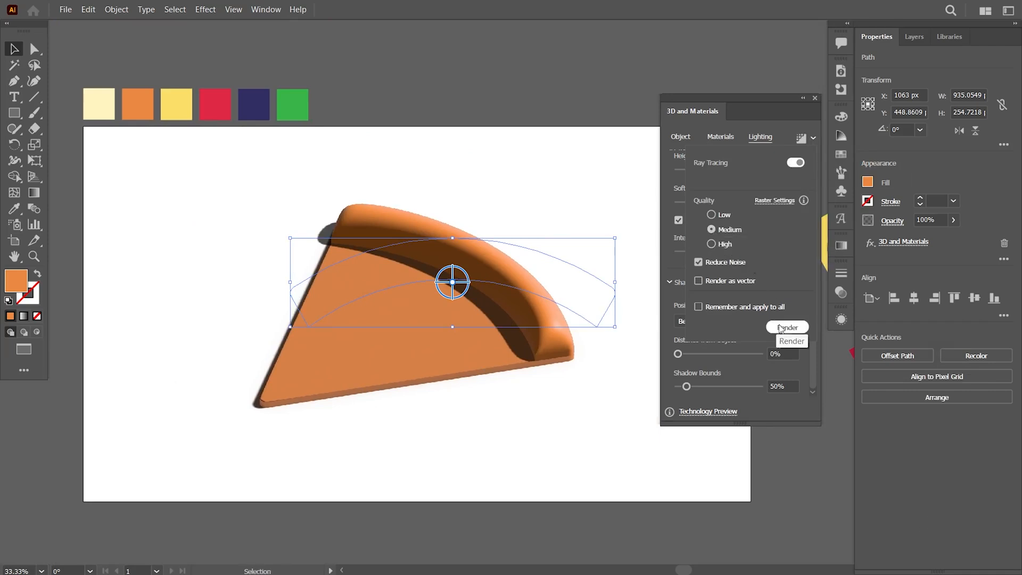
click(788, 326)
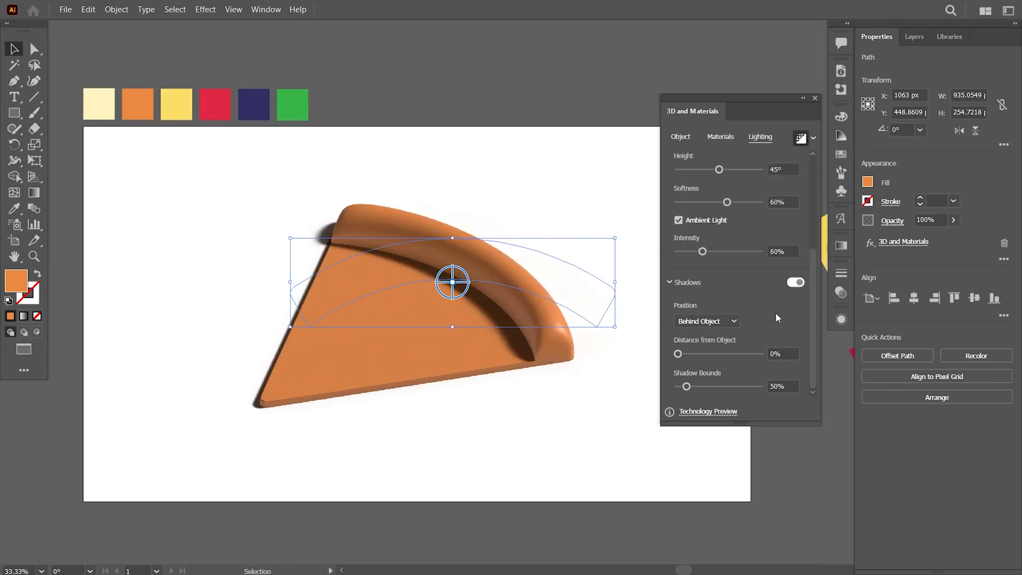
click(814, 99)
Select the flat yellow cheese shape beside the artboard and centre it horizontally on the artboard.
click(748, 288)
scroll(769, 369, right, 1)
click(782, 232)
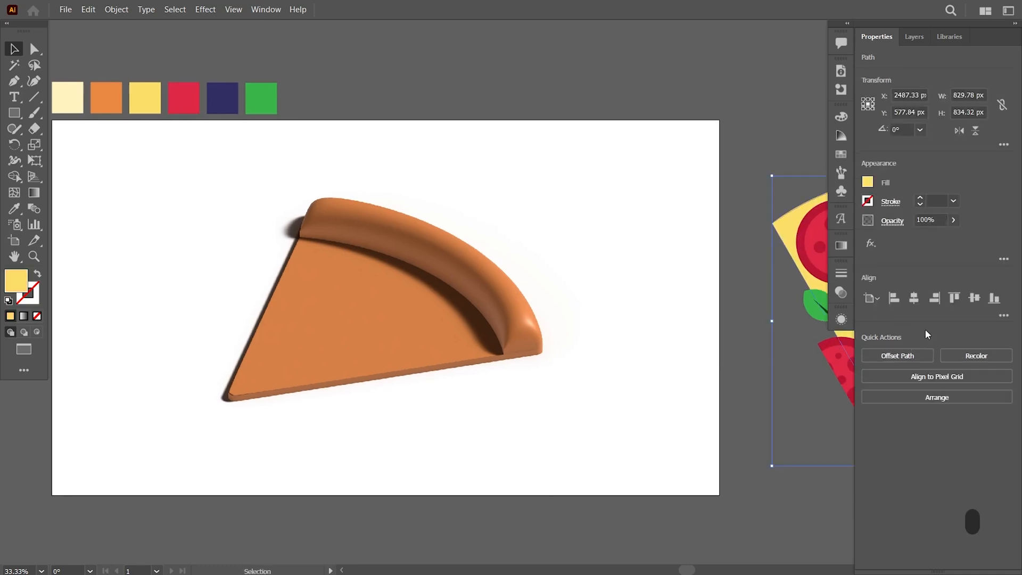
click(913, 297)
scroll(668, 314, left, 3)
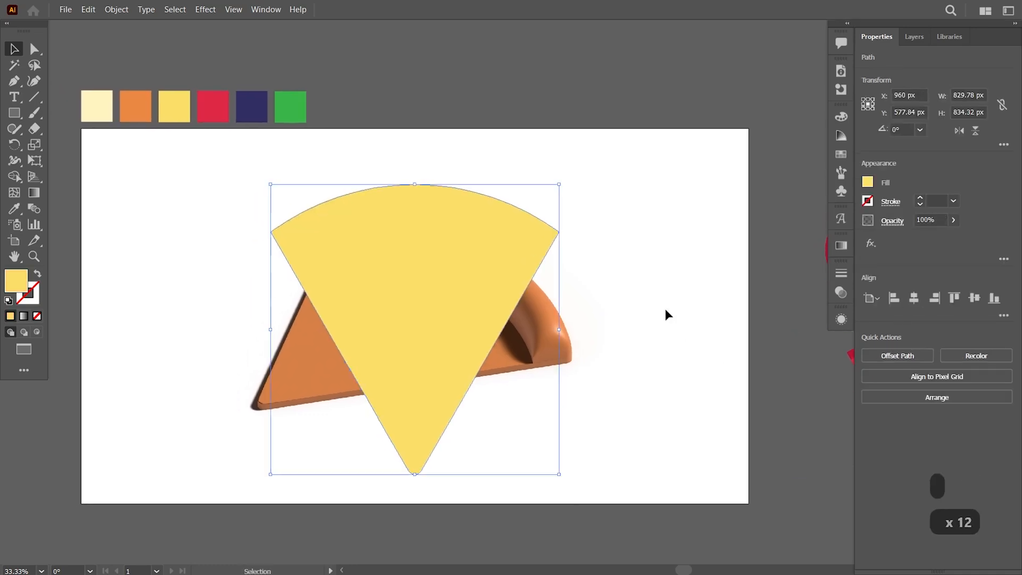
Apply a 3D Inflate effect to the cheese with 1 px depth, 15% volume and the Isometric Top rotation preset.
click(205, 9)
mouse_move(240, 88)
click(397, 92)
click(792, 176)
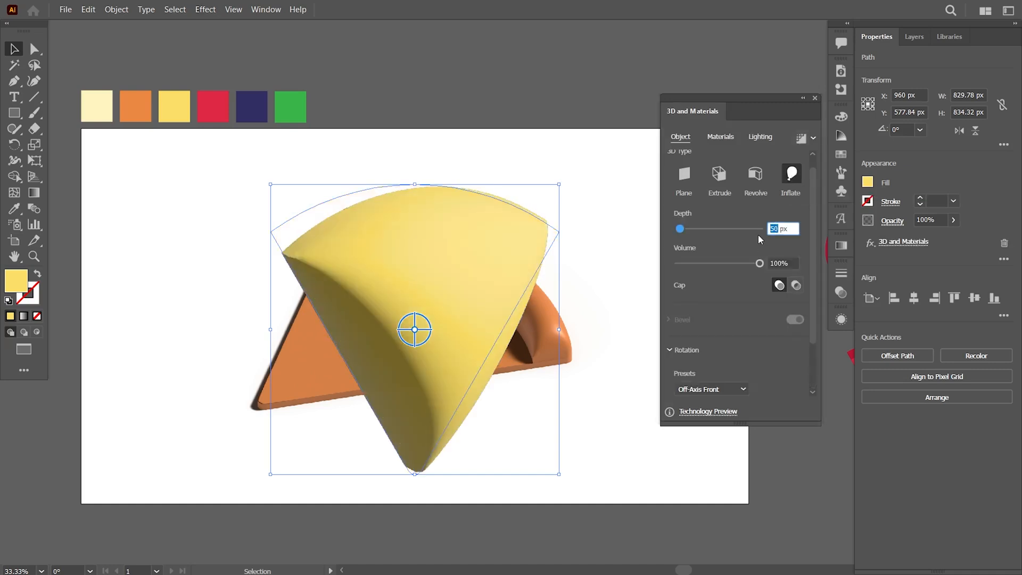
text(1)
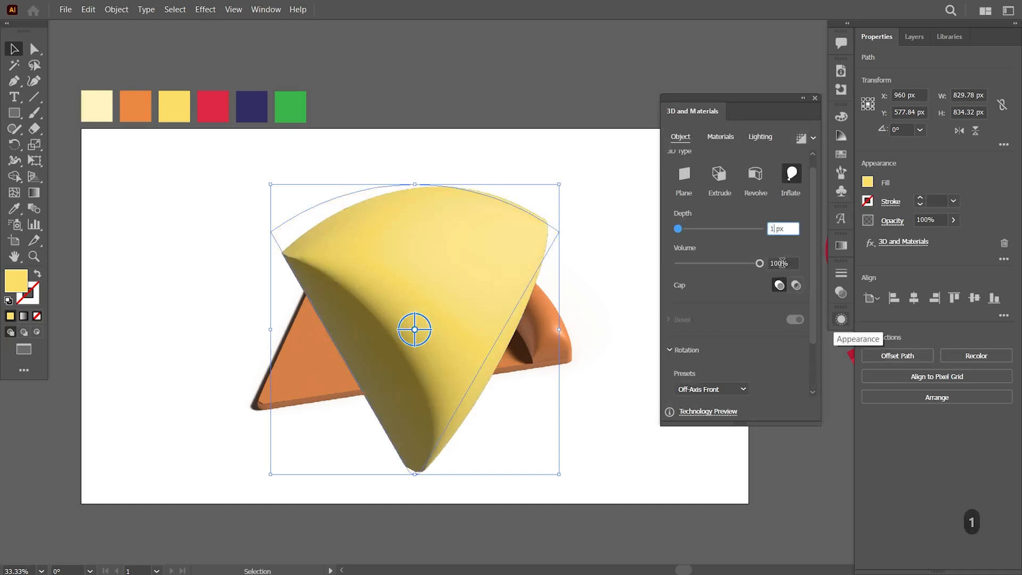
click(783, 262)
text(15)
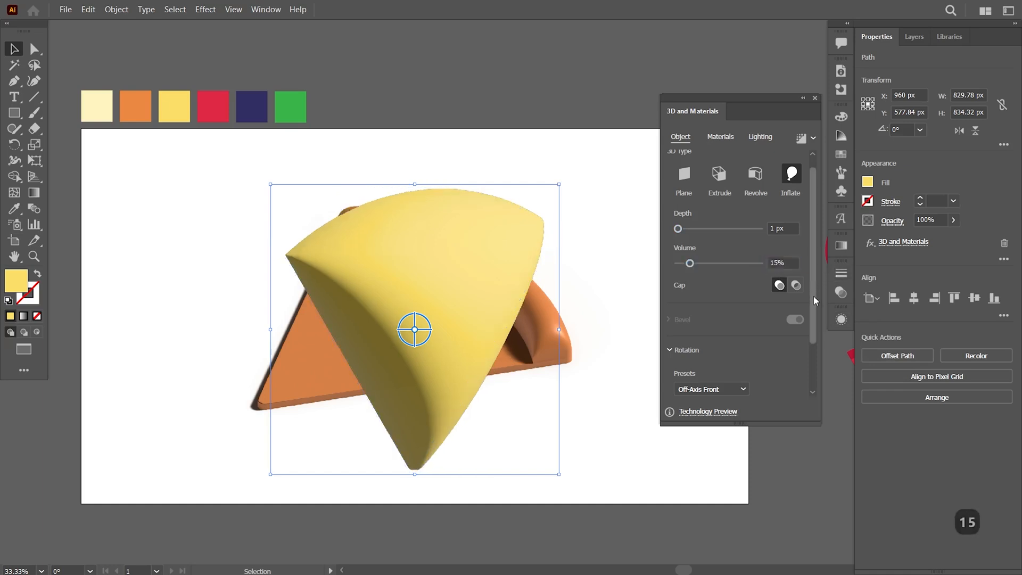
drag(813, 292, 813, 350)
click(713, 326)
click(729, 296)
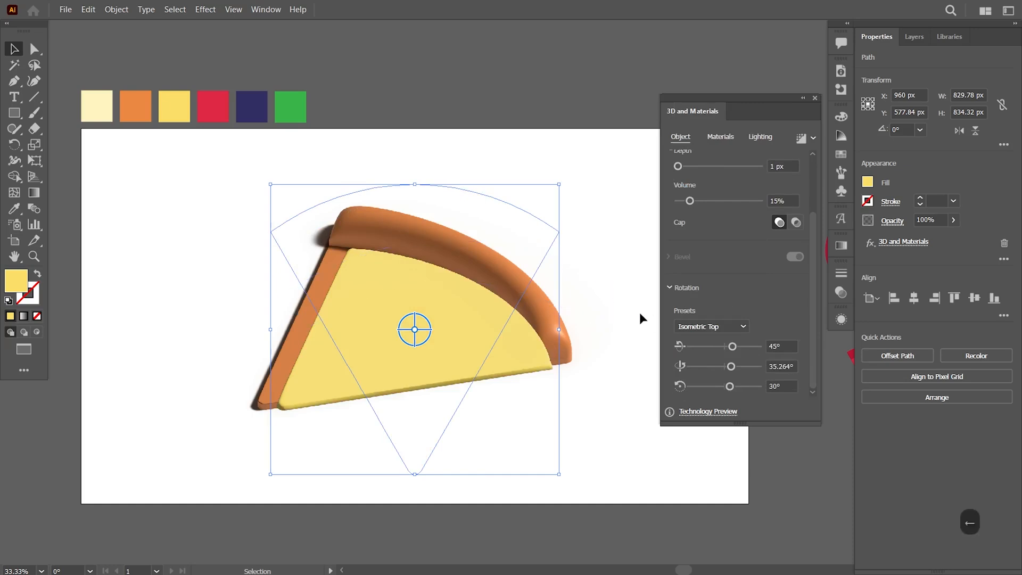
Move the inflated cheese onto the pizza base against the crust, at about X 905, Y 560 px.
key(Left)
key(Left)
key(Left)
key(Left)
key(Left)
key(Left)
key(Left)
key(Left)
key(Left)
key(Left)
key(Left)
key(Left)
key(Left)
key(Left)
key(Left)
key(Left)
key(Left)
key(Left)
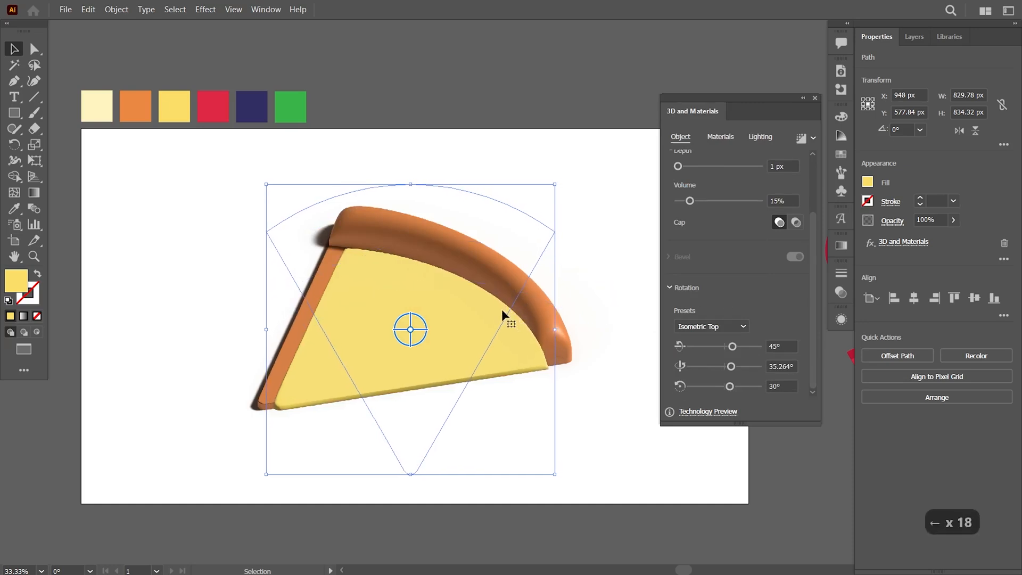
drag(497, 319, 483, 321)
key(Left)
key(Left)
key(Left)
key(Left)
key(Left)
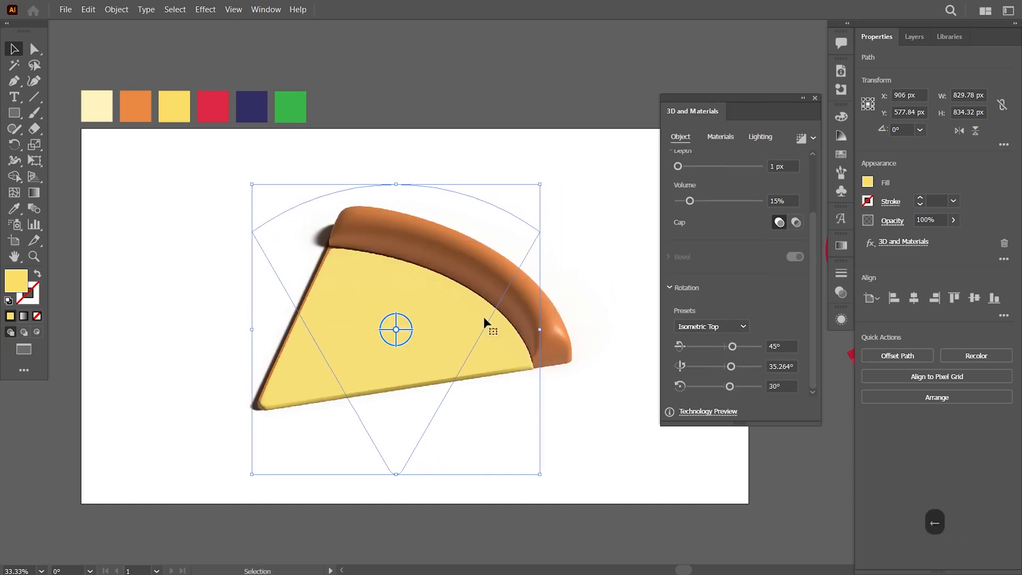
key(Up)
key(Up)
key(Up)
key(Up)
key(Up)
key(Up)
key(Up)
key(Up)
key(Up)
key(Up)
key(Up)
key(Up)
key(Up)
key(Up)
key(Up)
key(Up)
key(Up)
key(Up)
key(Up)
key(Up)
key(Up)
key(Up)
key(Up)
key(Up)
key(Up)
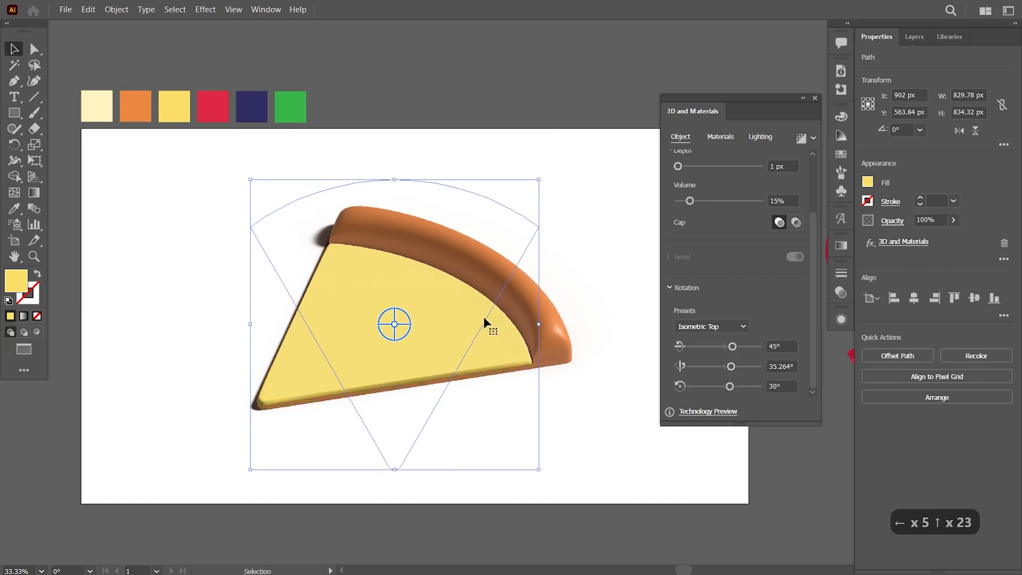
key(Right)
key(Right)
key(Right)
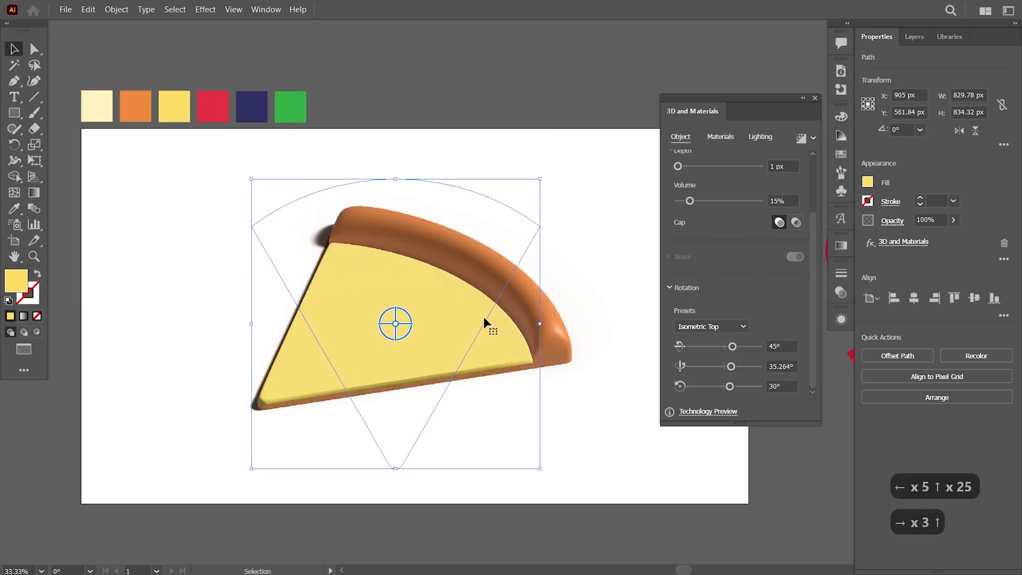
key(Up)
key(Up)
key(Up)
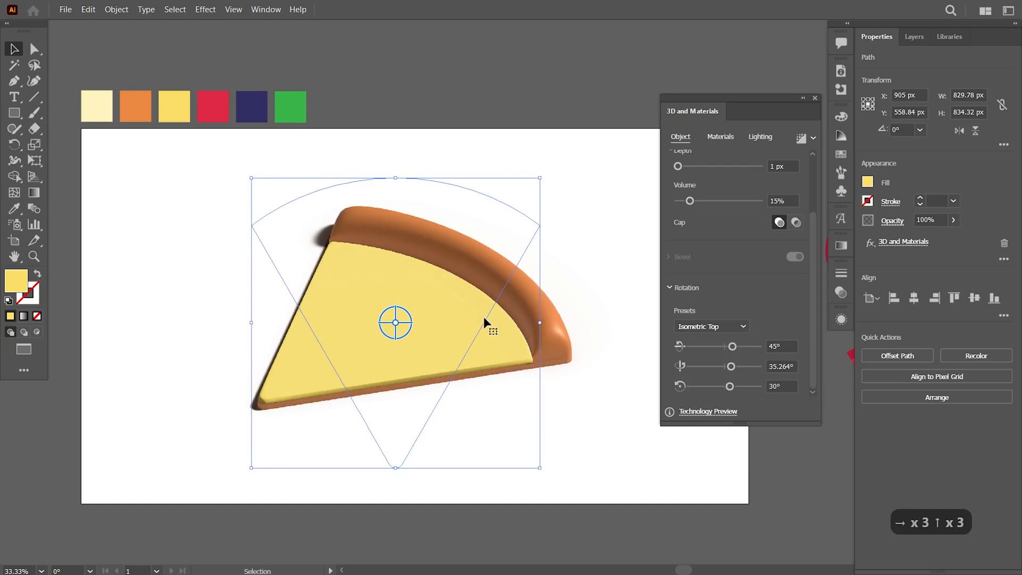
key(Down)
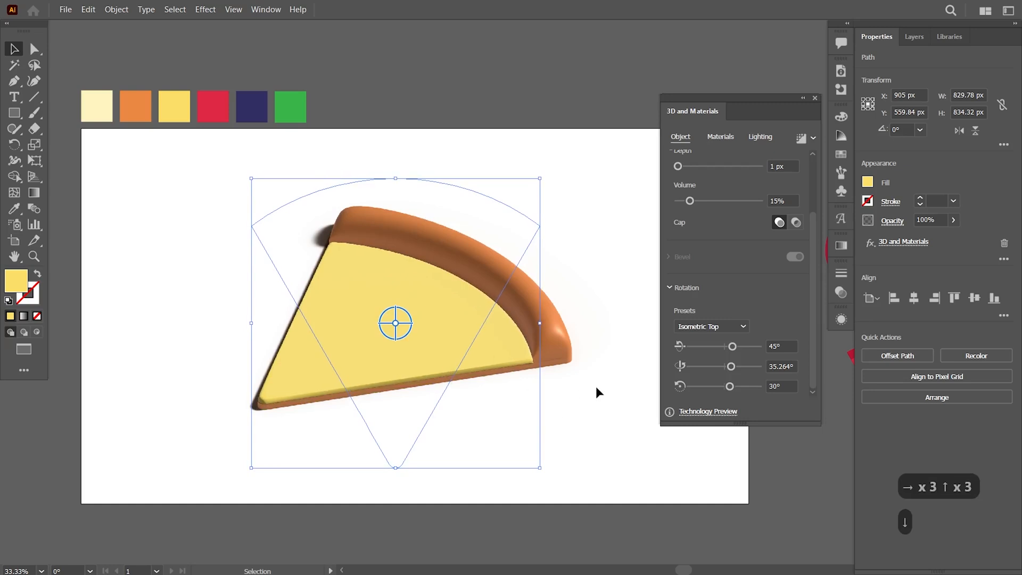
Set the cheese's material roughness to 0.65 and metallic to 0.21.
click(719, 138)
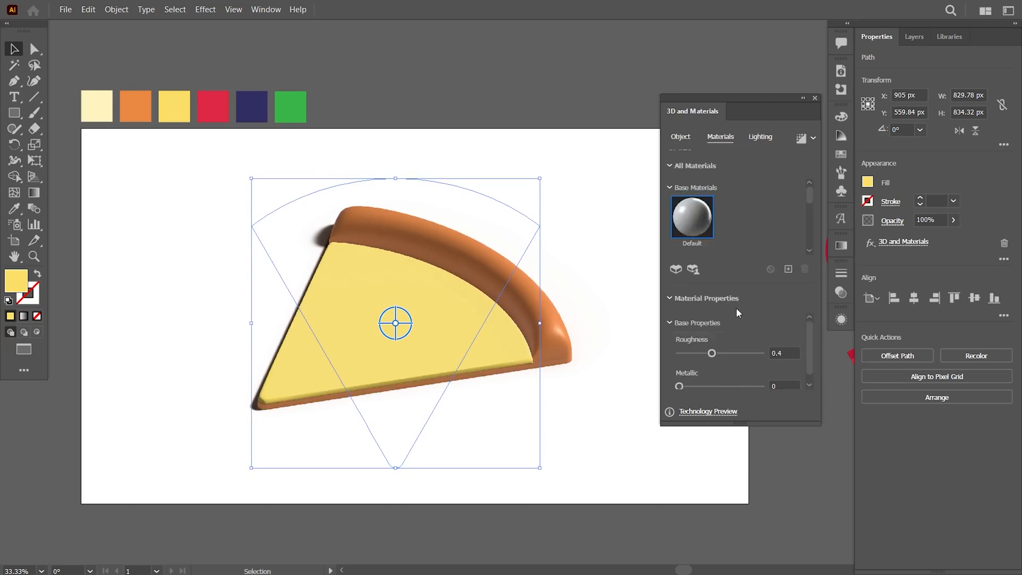
click(792, 354)
key(BackSpace)
text(65)
click(783, 383)
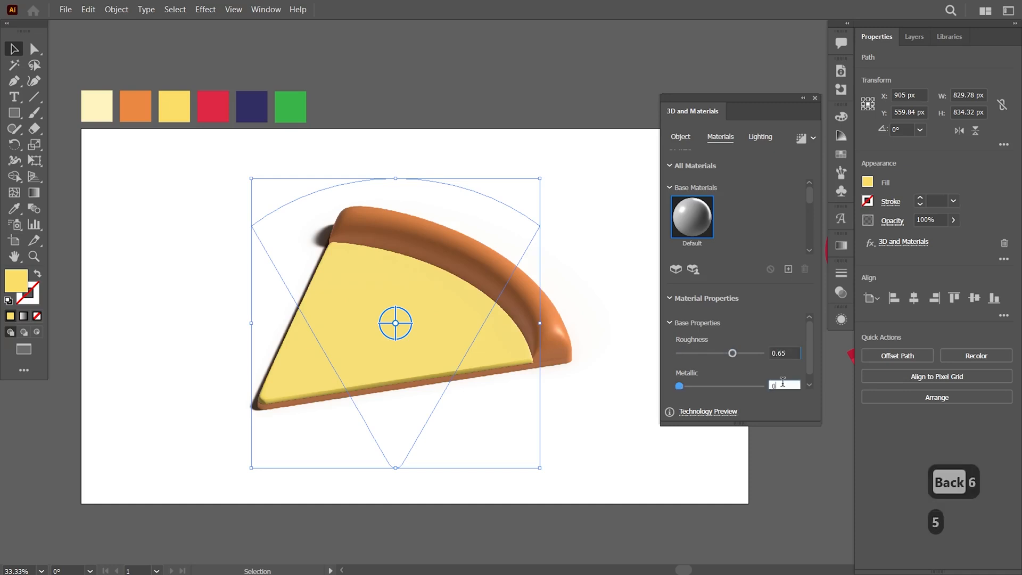
text(.21)
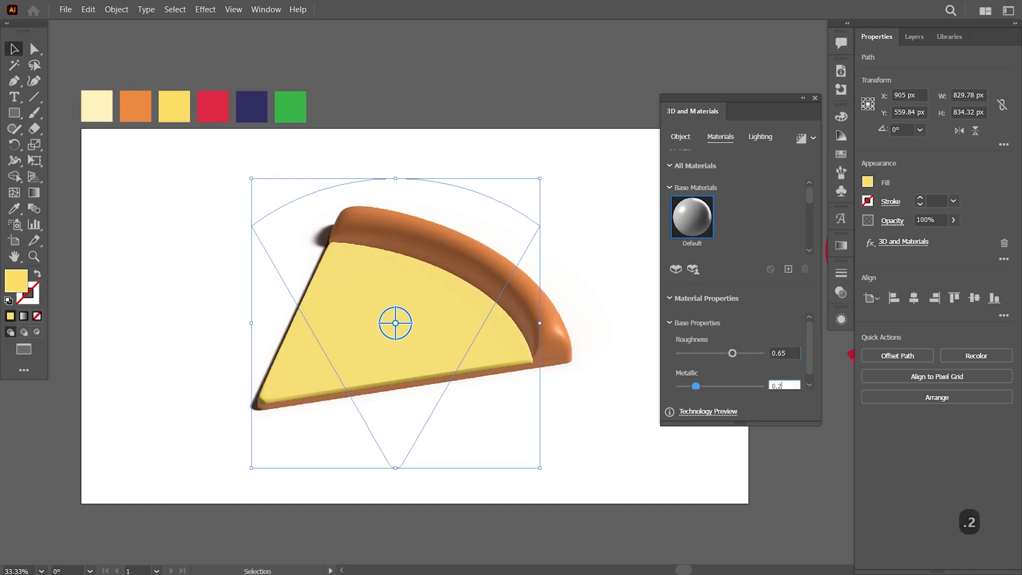
scroll(809, 366, down, 1)
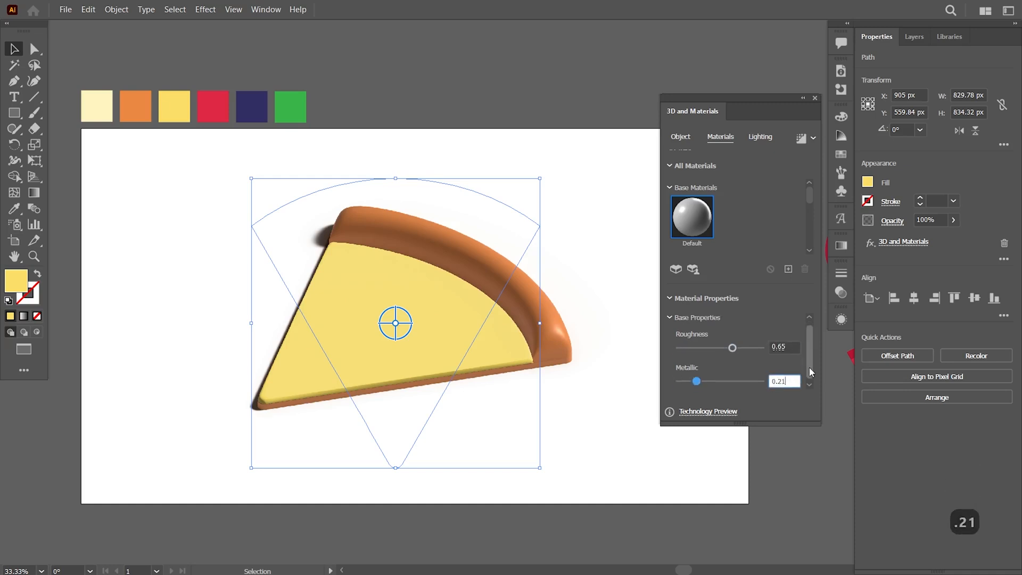
Set the cheese's ambient light intensity to 72% and render it with ray tracing.
click(760, 136)
drag(812, 270, 811, 294)
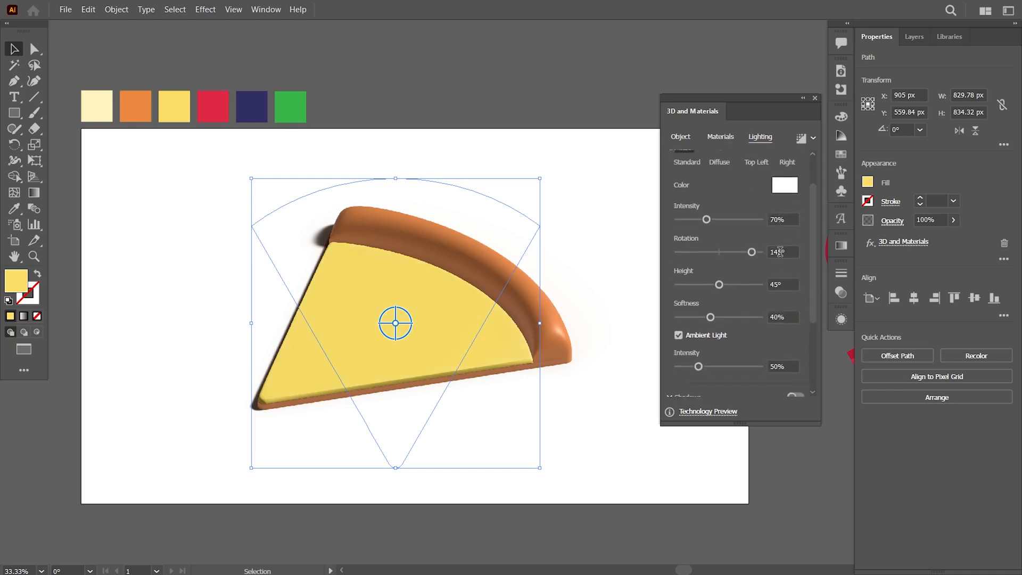
click(781, 367)
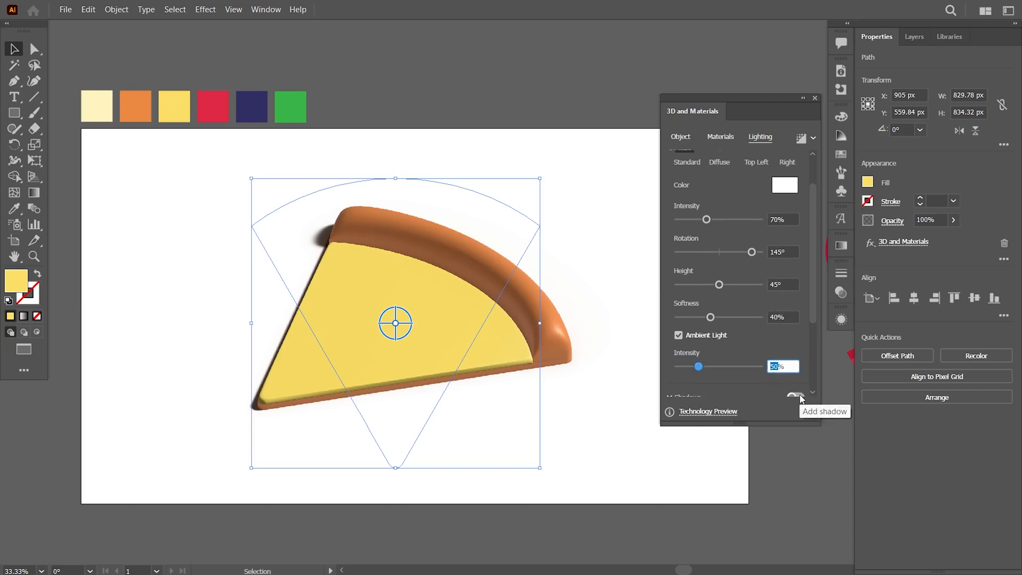
text(72)
drag(813, 310, 815, 326)
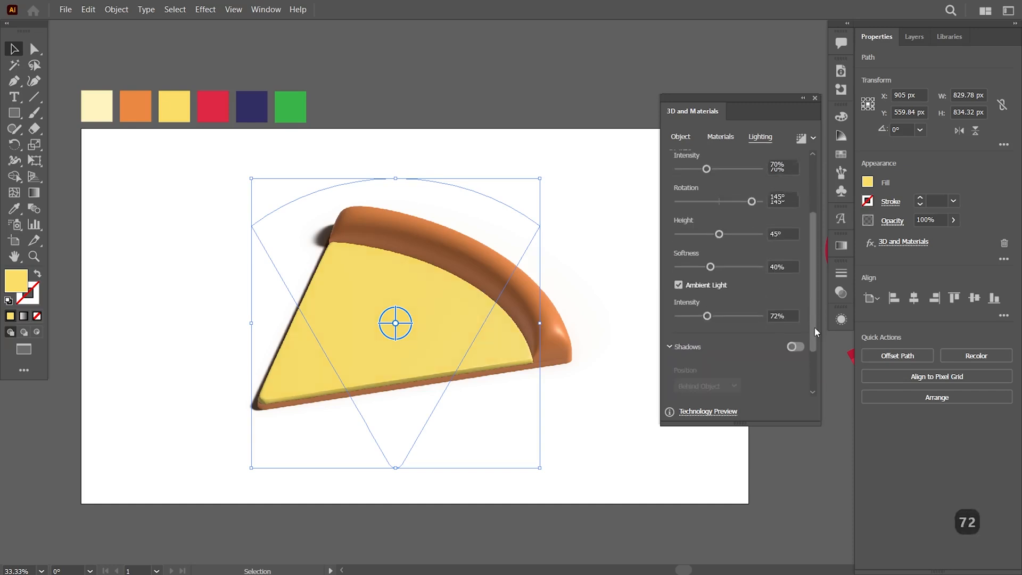
click(814, 140)
click(776, 325)
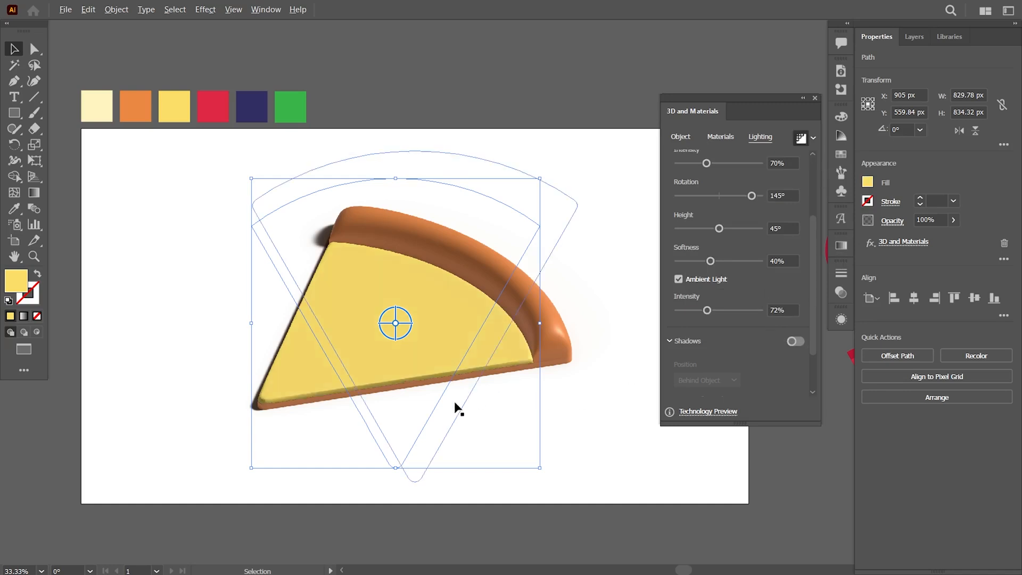
Send the cheese backward one level so it sits behind the crust, and deselect it.
scroll(467, 393, up, 4)
scroll(548, 343, down, 4)
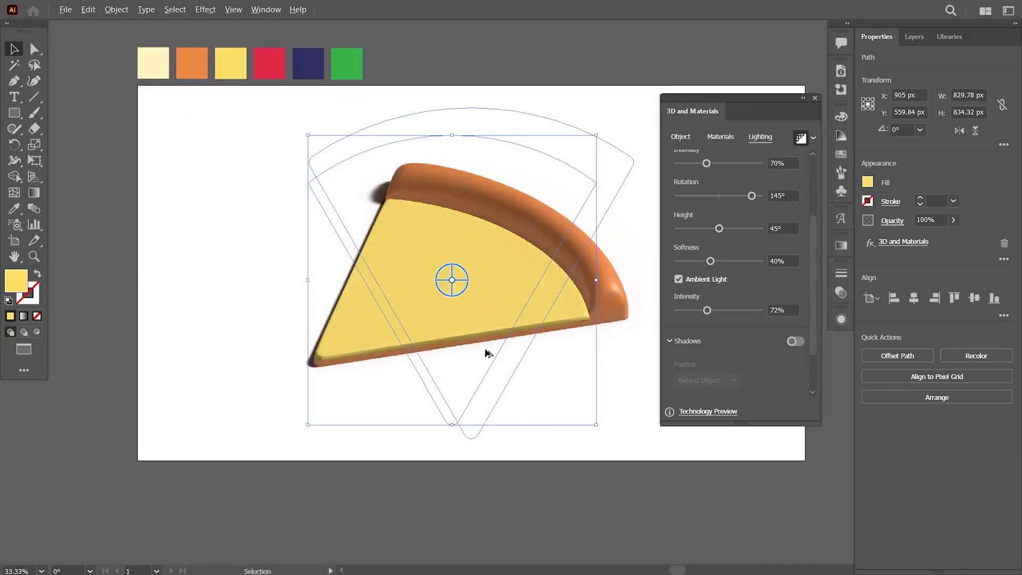
scroll(486, 353, up, 1)
key(space)
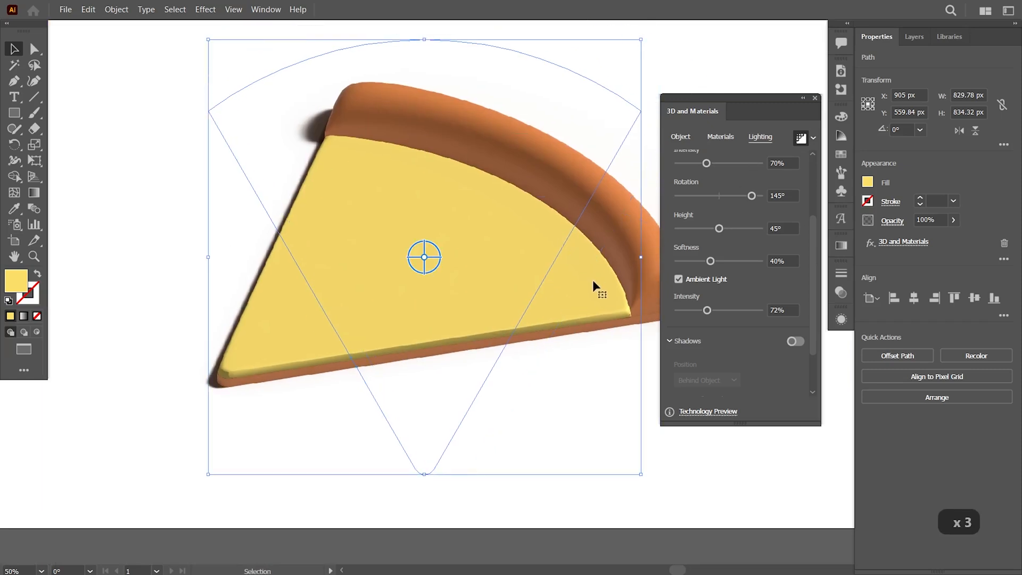
right_click(488, 197)
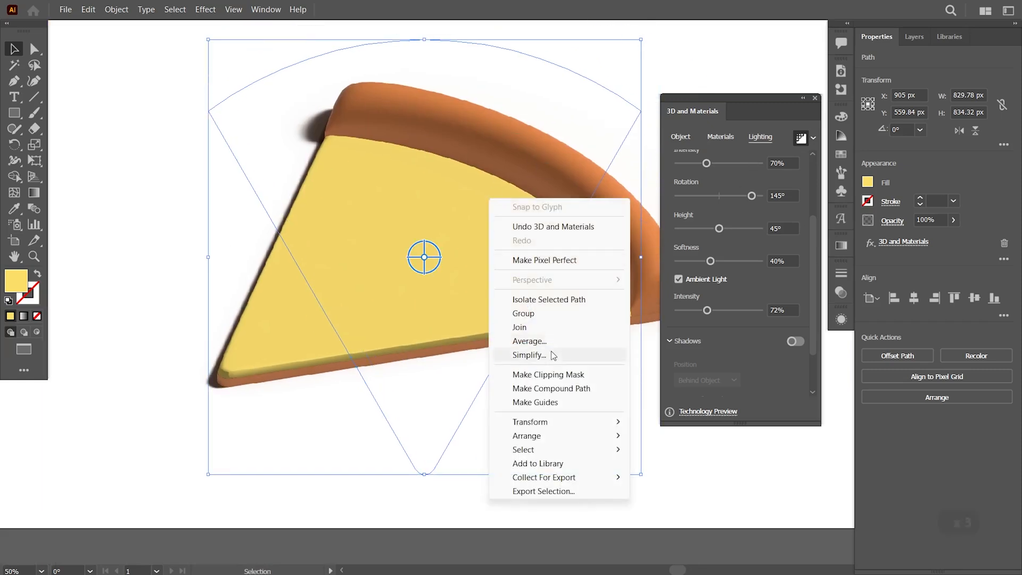
mouse_move(564, 435)
click(677, 463)
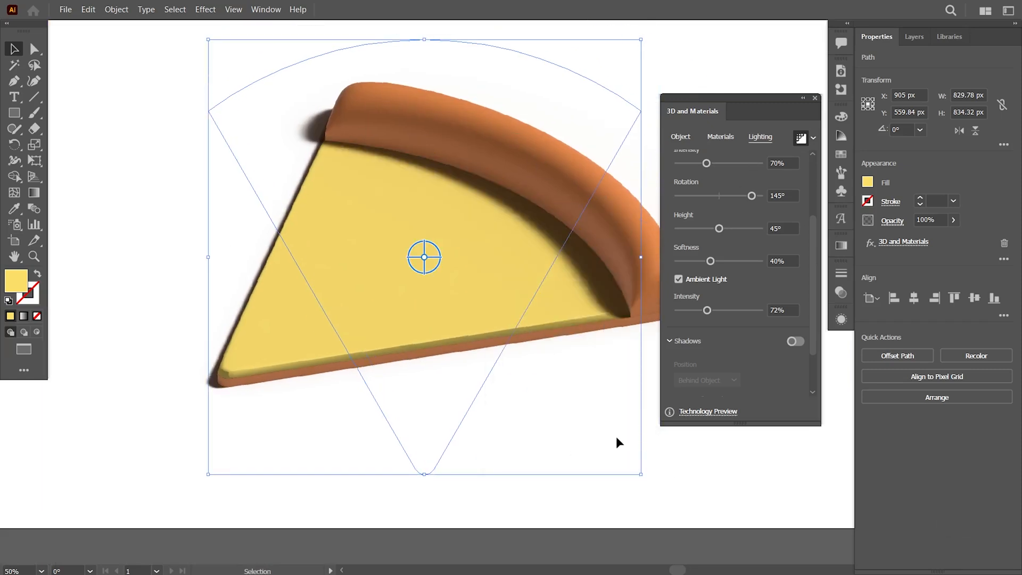
click(673, 458)
click(815, 98)
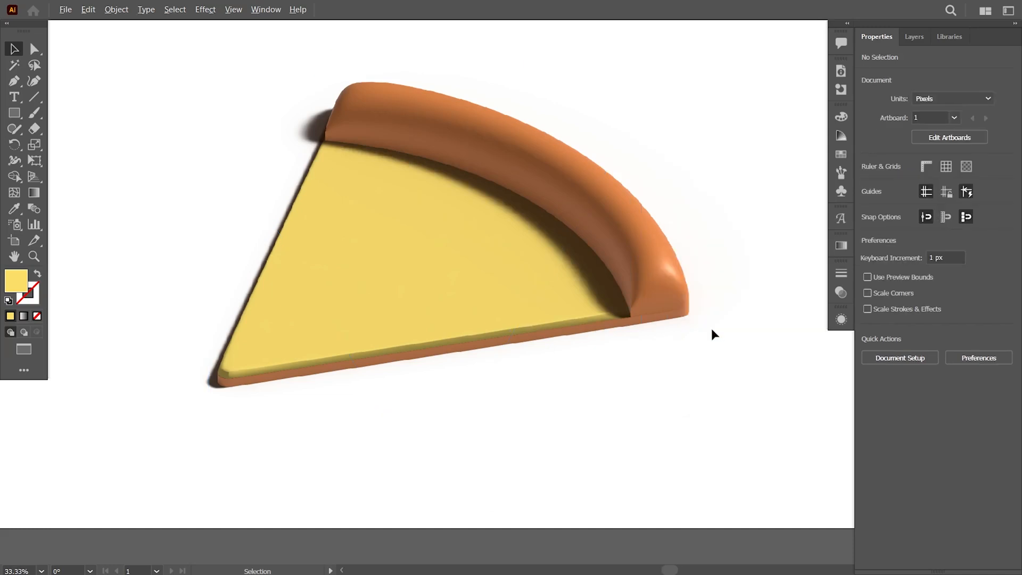
scroll(712, 328, down, 5)
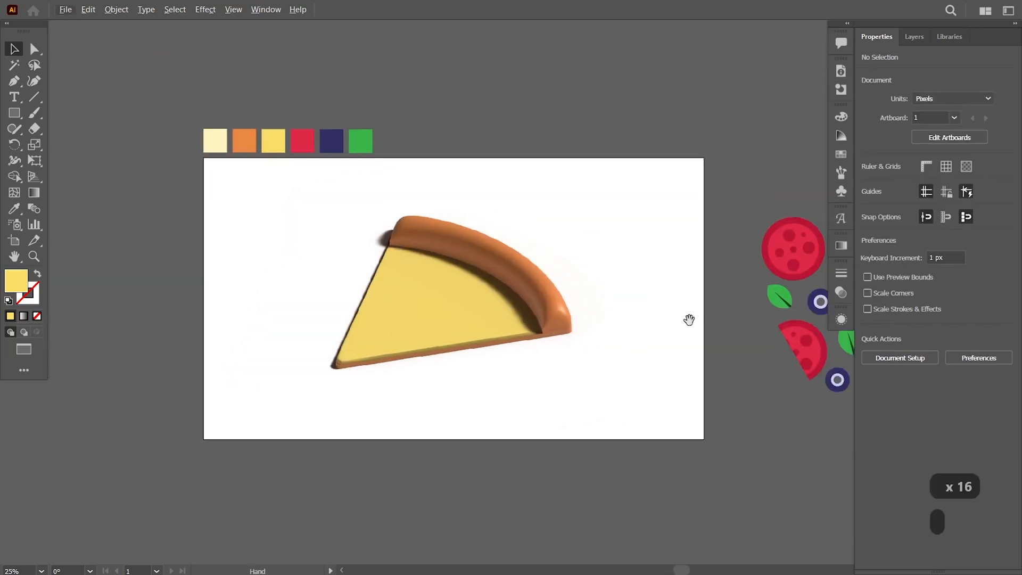
Group the three flat pepperoni pieces and center the group on the artboard over the pizza.
scroll(735, 327, right, 1)
click(769, 338)
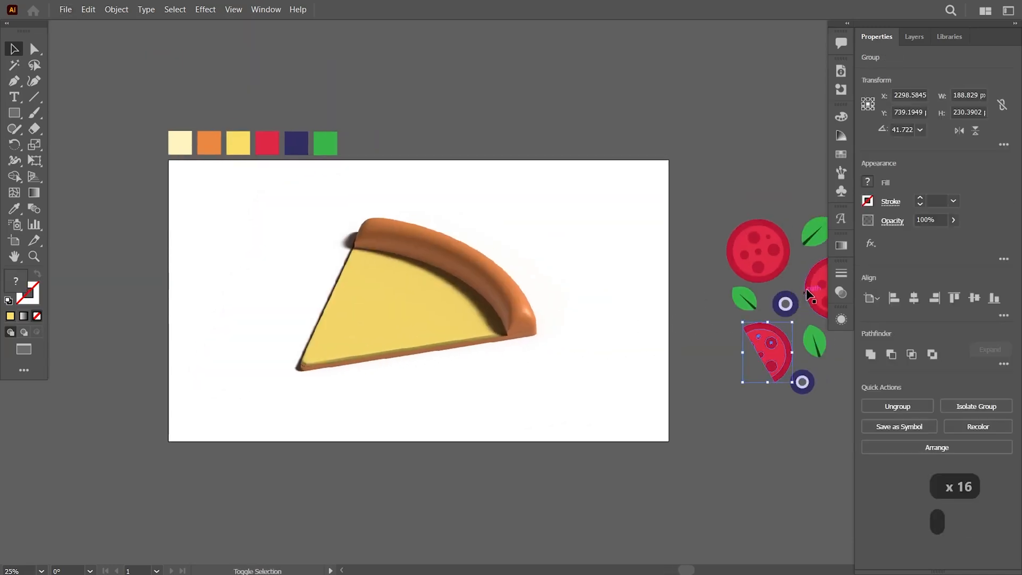
right_click(765, 260)
click(797, 353)
click(915, 298)
scroll(572, 306, up, 1)
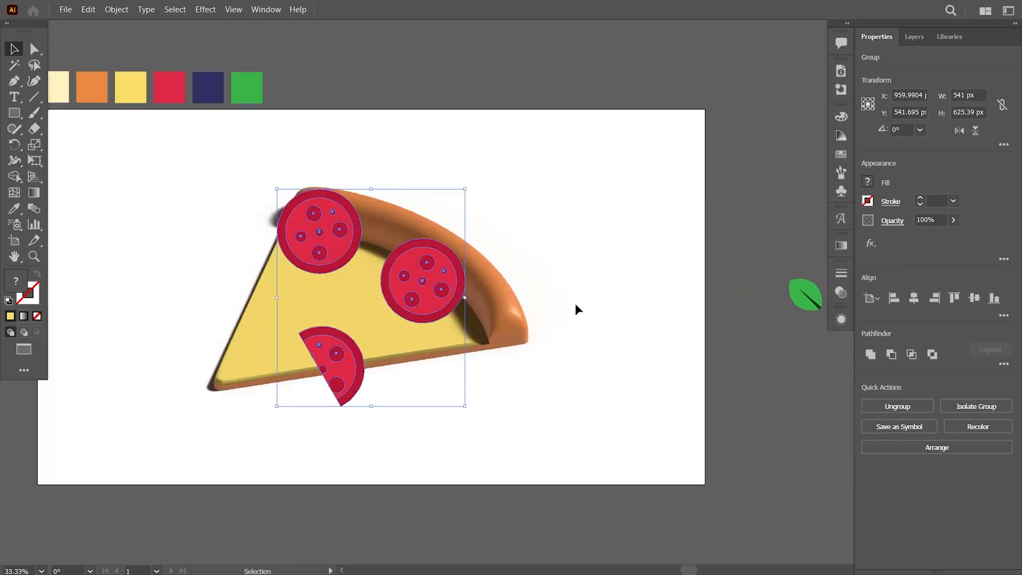
Ungroup the pepperoni and select the two whole slices and the half slice as separate objects.
right_click(478, 302)
click(530, 411)
click(605, 379)
click(359, 248)
shift+click(464, 302)
shift+click(373, 369)
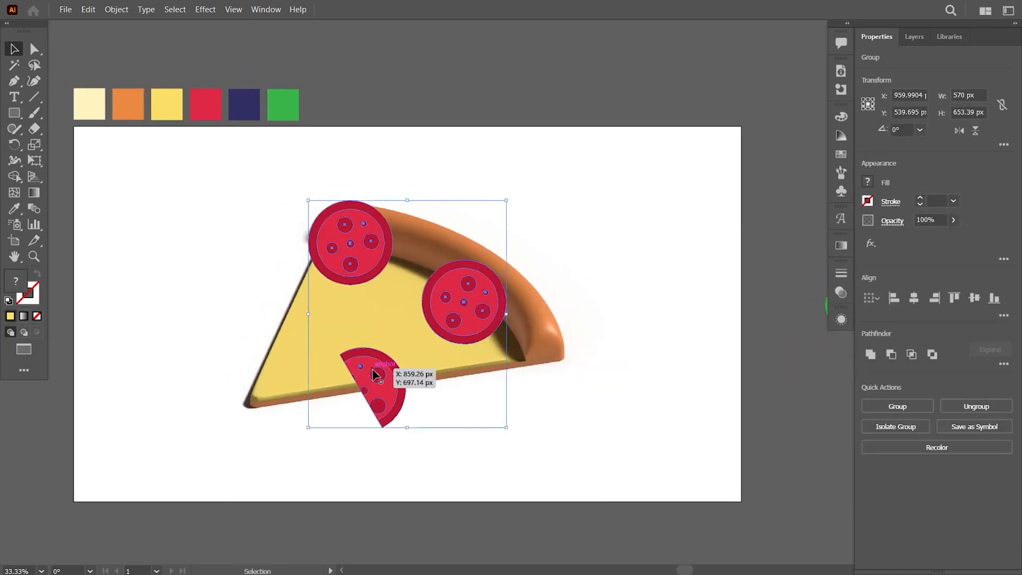
Apply a 3D Extrude to the three pepperoni pieces with Isometric Top rotation and a 20 px depth.
click(205, 9)
mouse_move(270, 95)
click(394, 89)
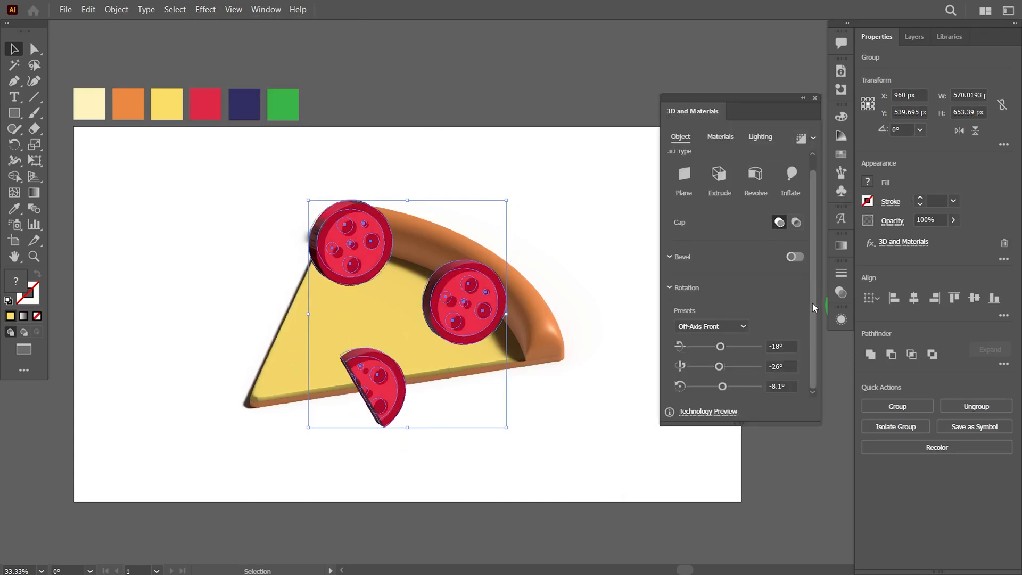
click(740, 326)
click(728, 300)
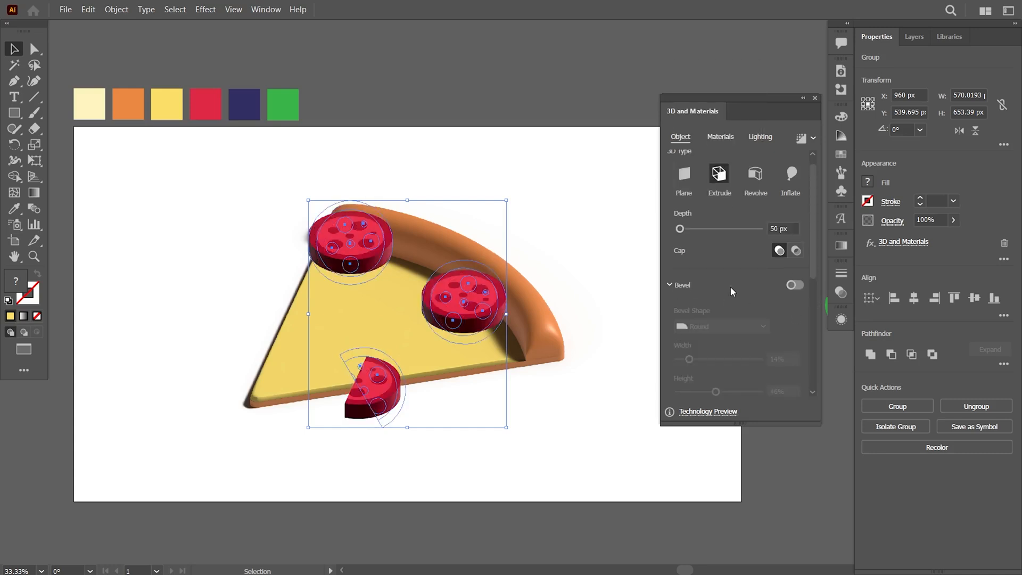
double_click(777, 227)
text(20)
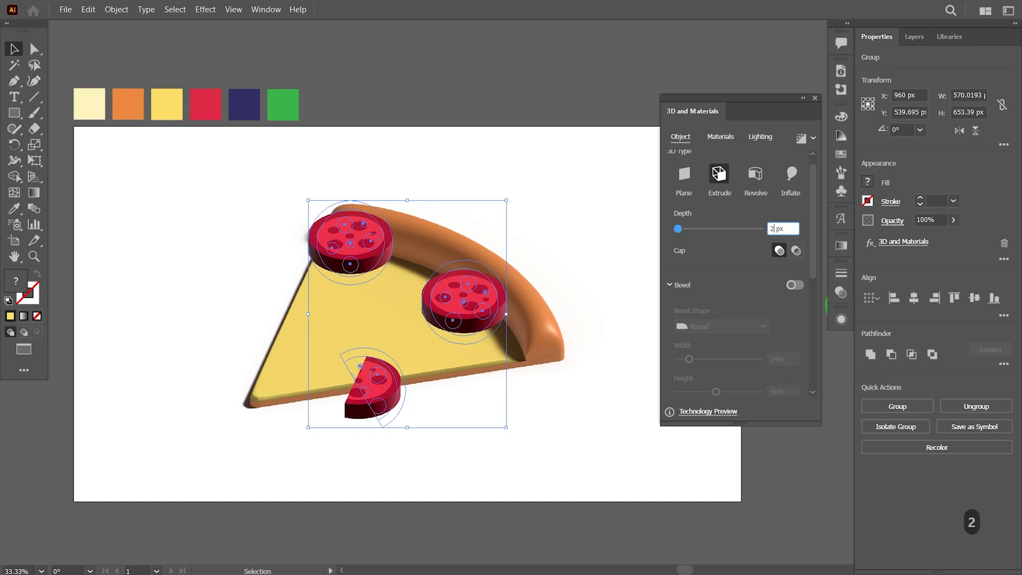
key(Return)
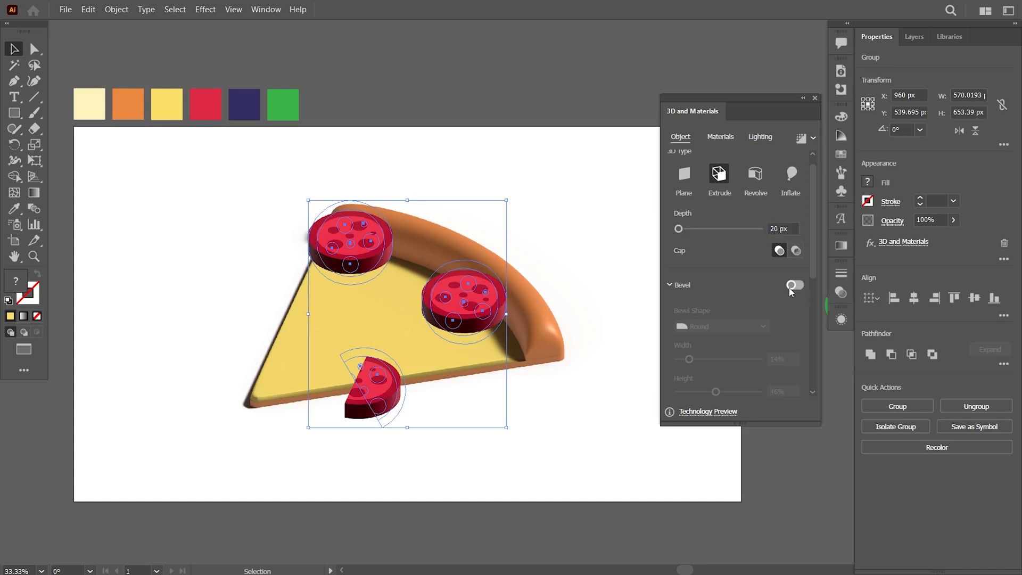
Add a Round bevel to the pepperoni with 13% width and 46% height.
click(793, 286)
click(762, 329)
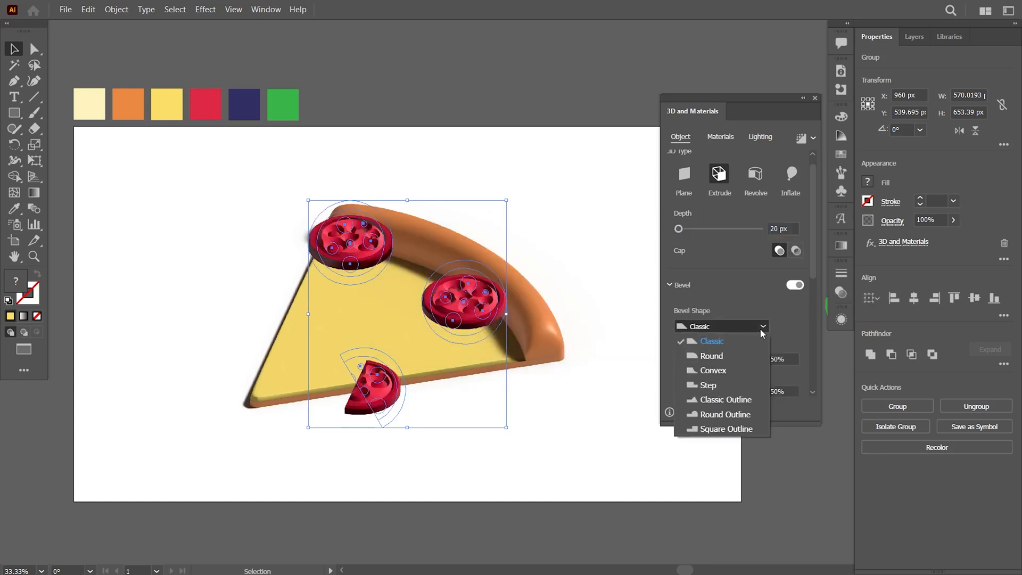
click(751, 352)
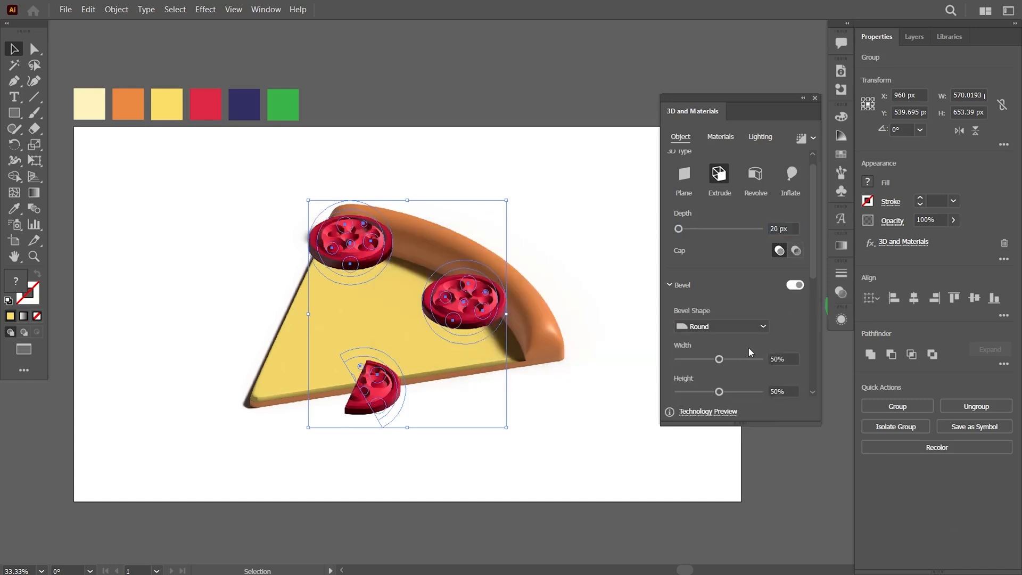
double_click(775, 360)
text(13)
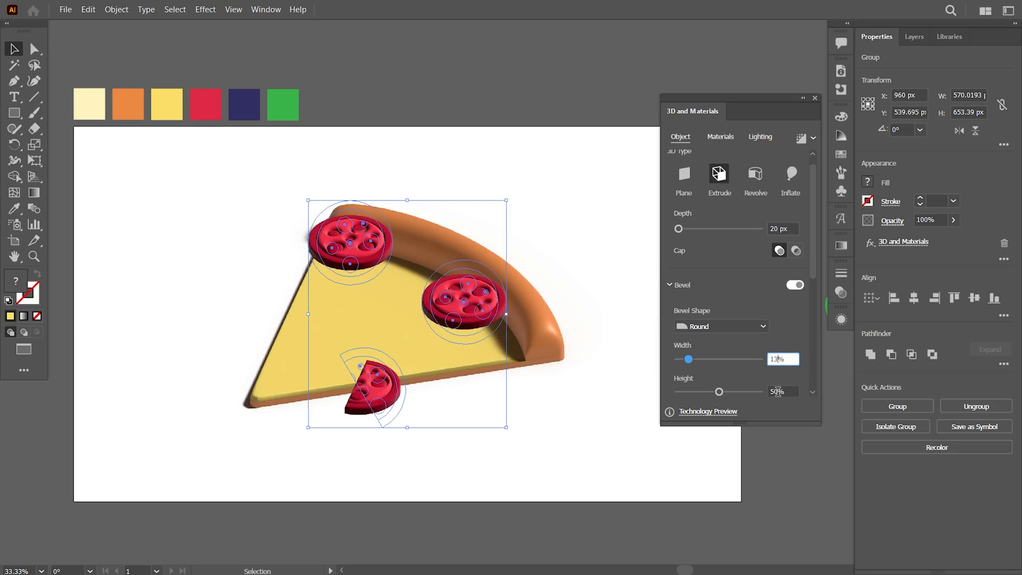
key(Return)
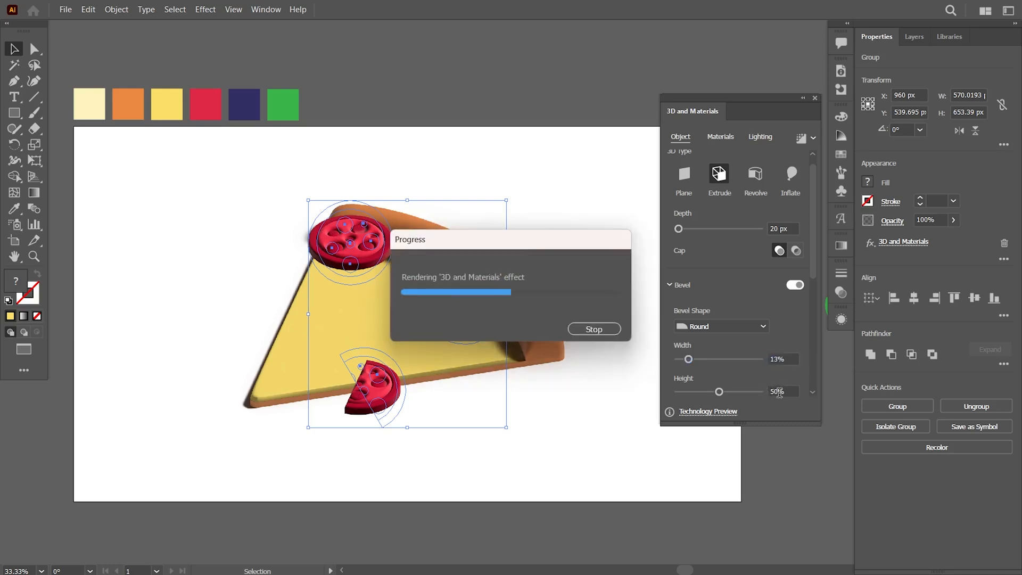
click(779, 393)
text(46)
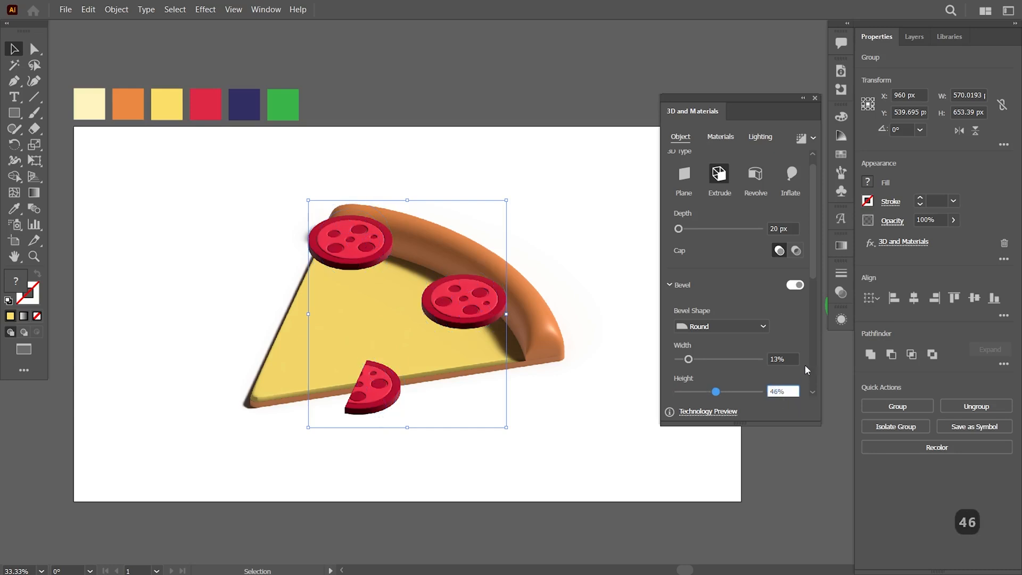
key(Return)
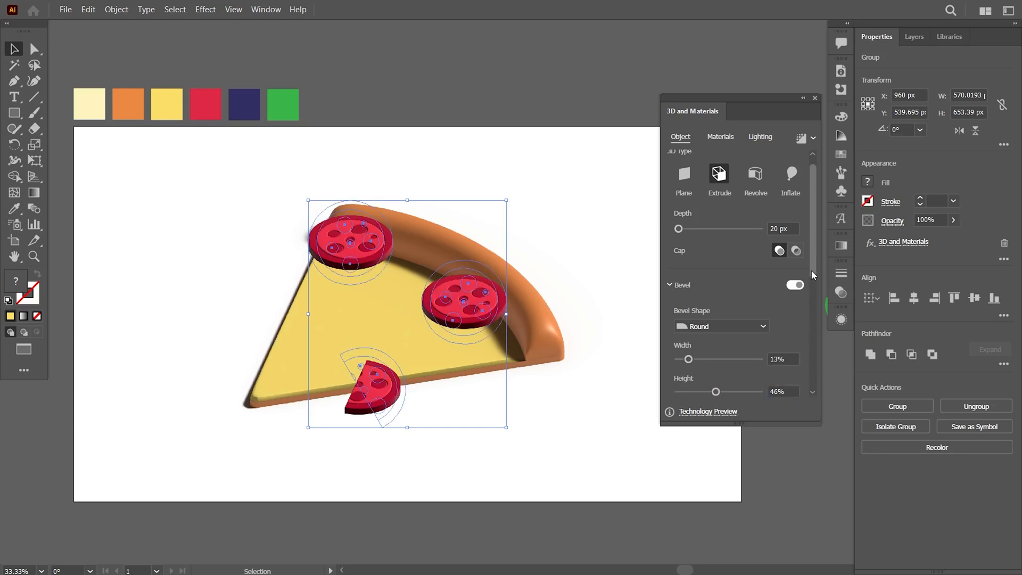
Set the pepperoni's light softness to 58% and ambient light intensity to 71%.
scroll(812, 335, down, 4)
scroll(814, 357, down, 1)
scroll(815, 368, down, 2)
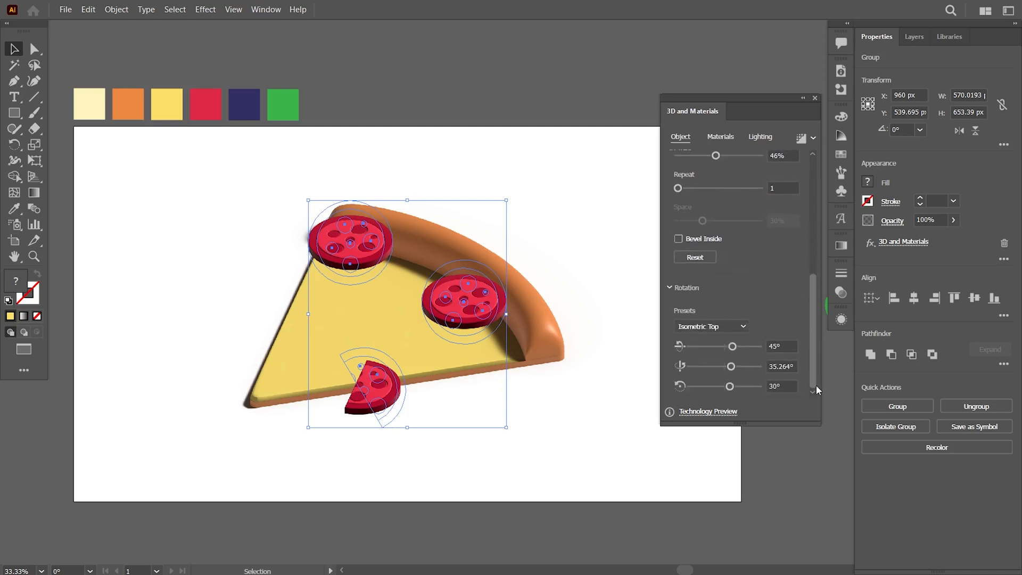
scroll(813, 320, up, 5)
click(725, 139)
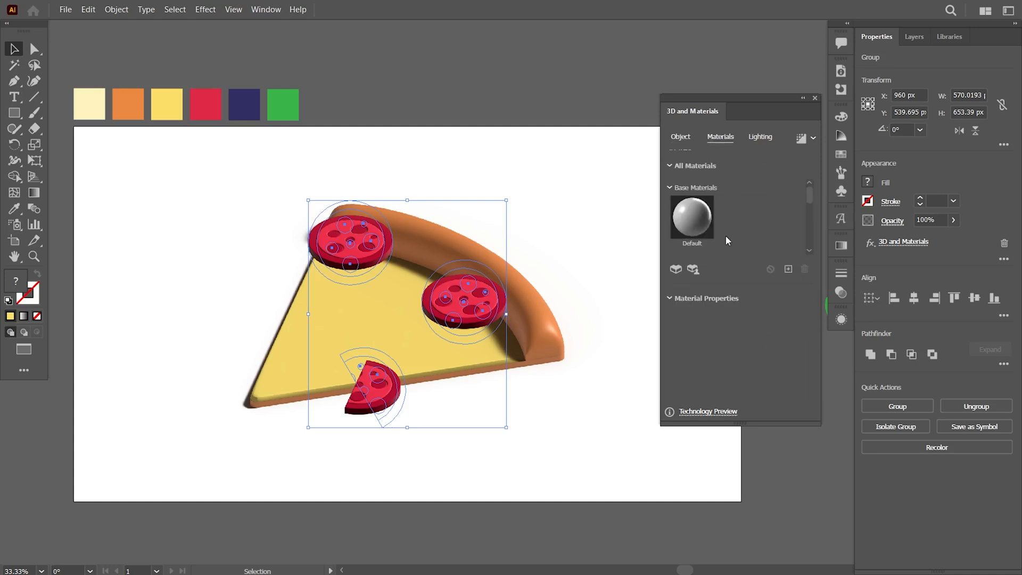
click(759, 139)
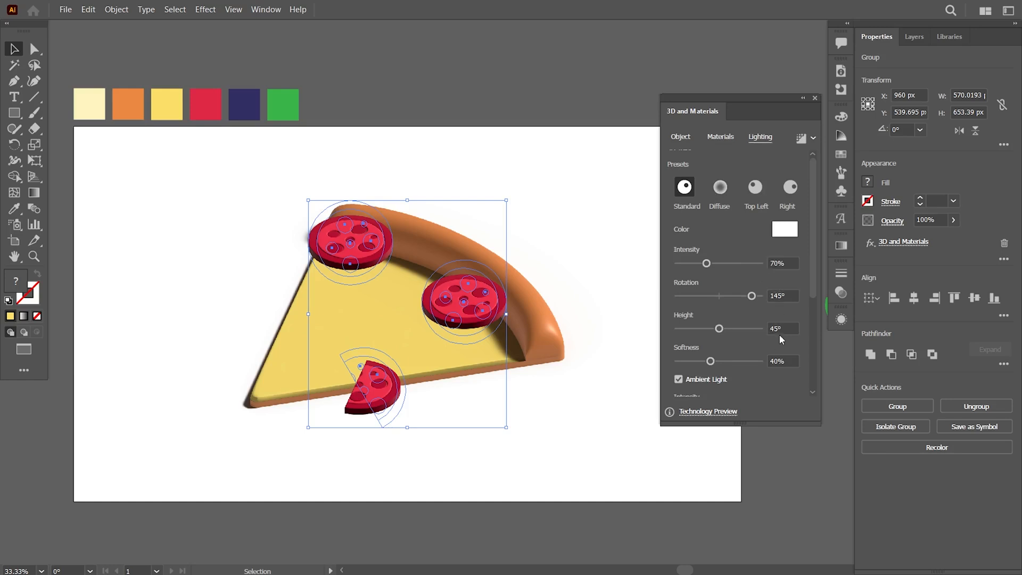
double_click(782, 358)
text(58)
click(812, 279)
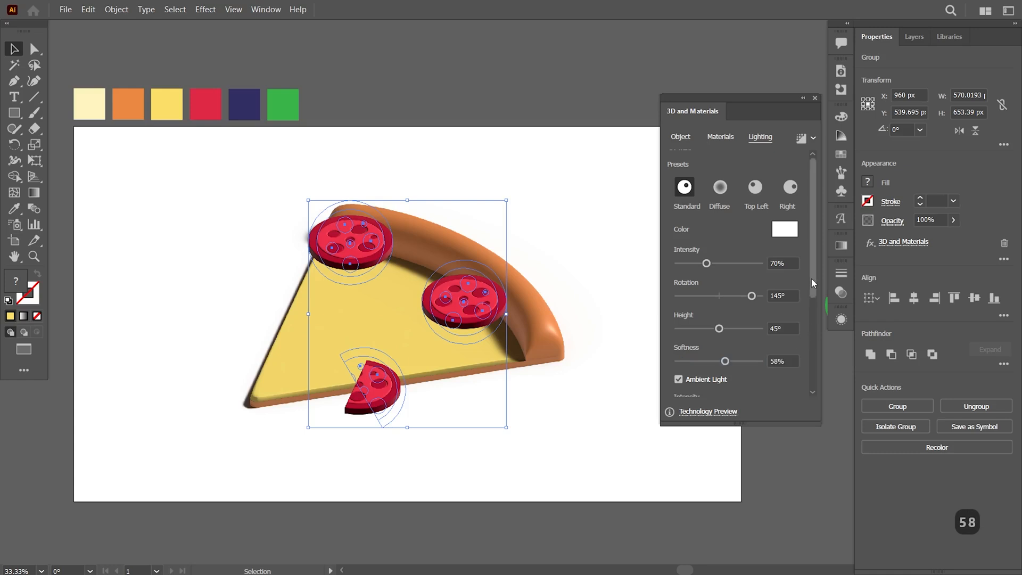
scroll(814, 289, down, 2)
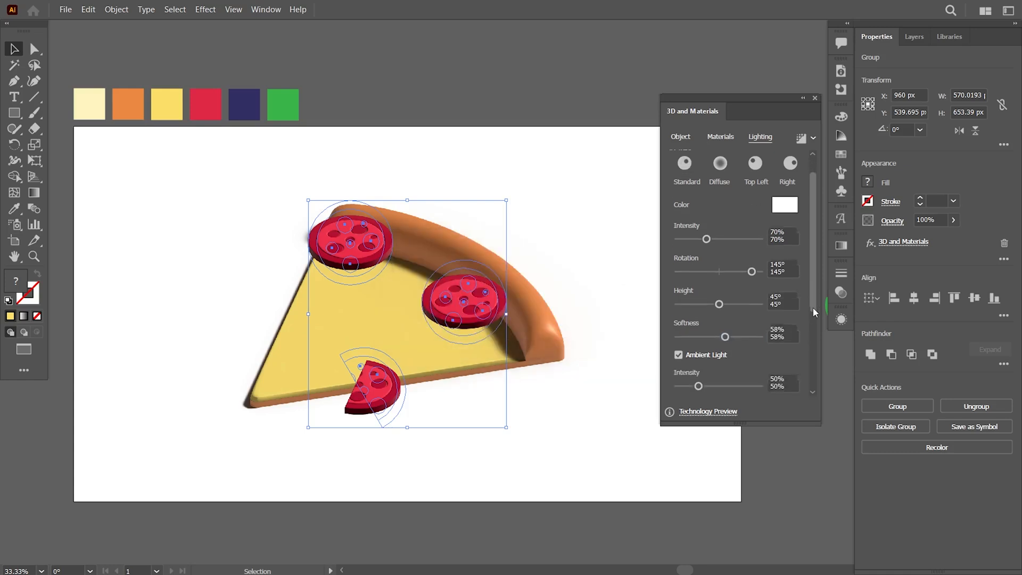
double_click(768, 348)
text(71)
click(814, 323)
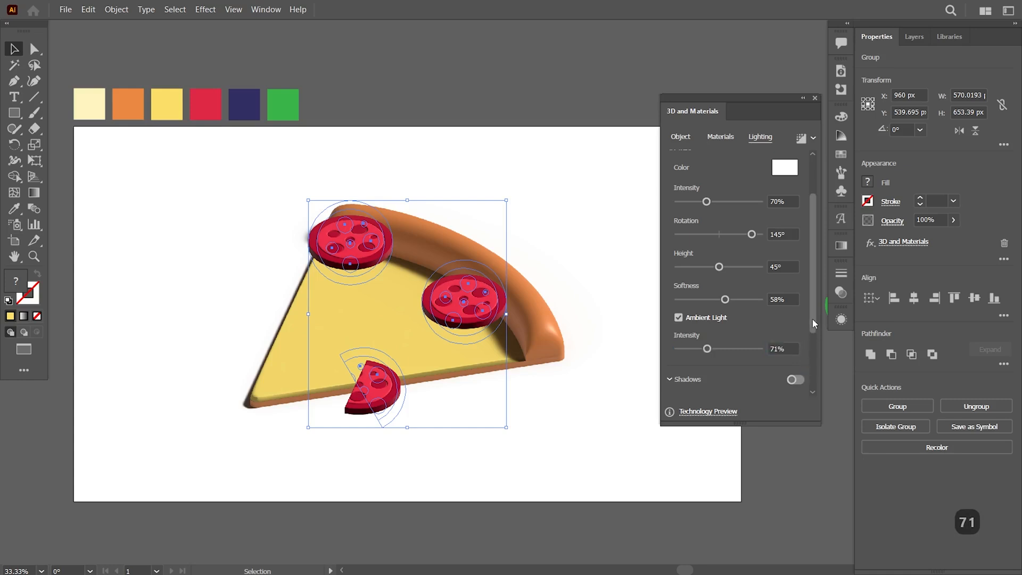
Turn on shadows for the pepperoni, render it with ray tracing, and deselect it.
scroll(813, 323, down, 3)
click(796, 307)
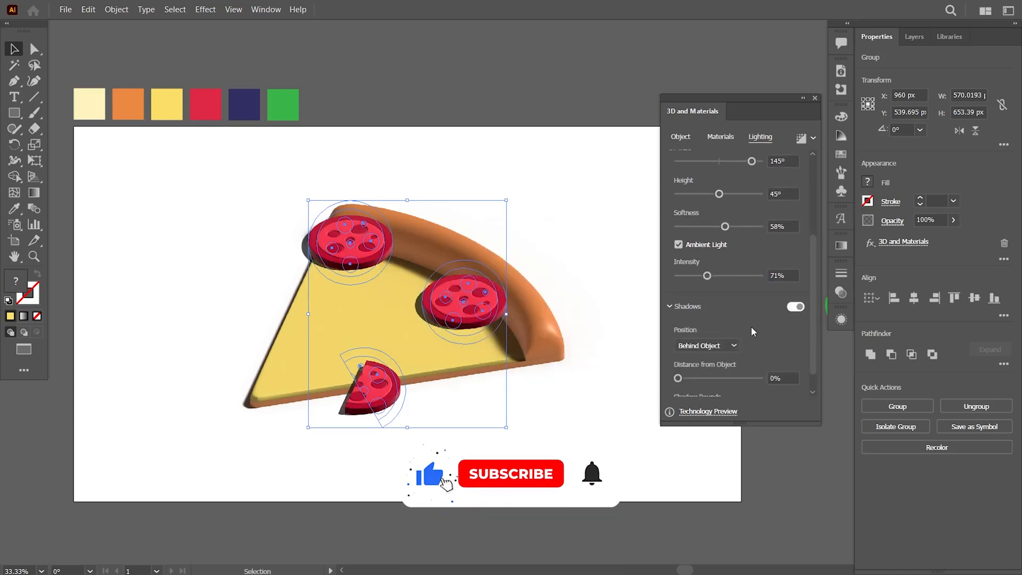
click(808, 143)
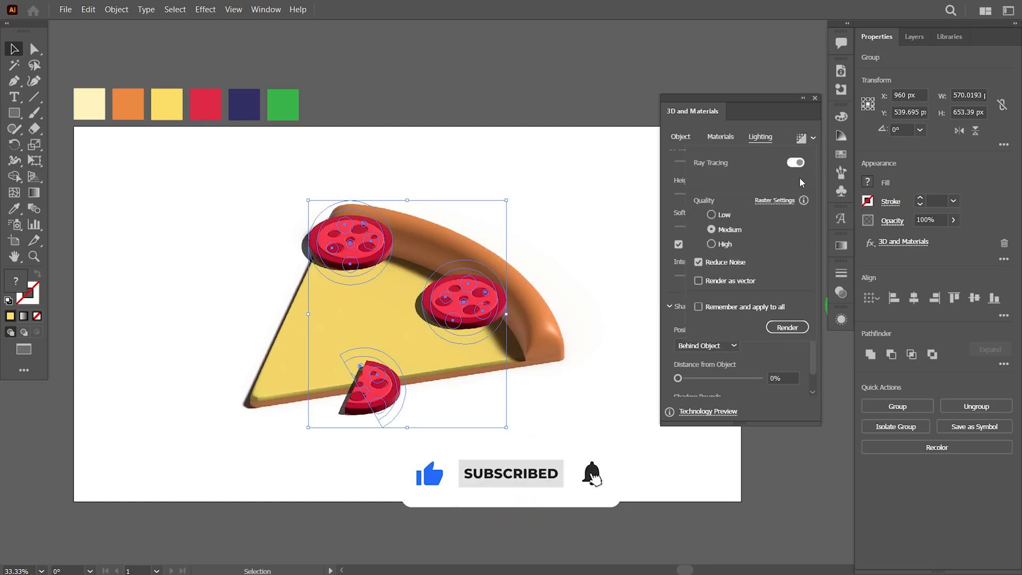
click(791, 330)
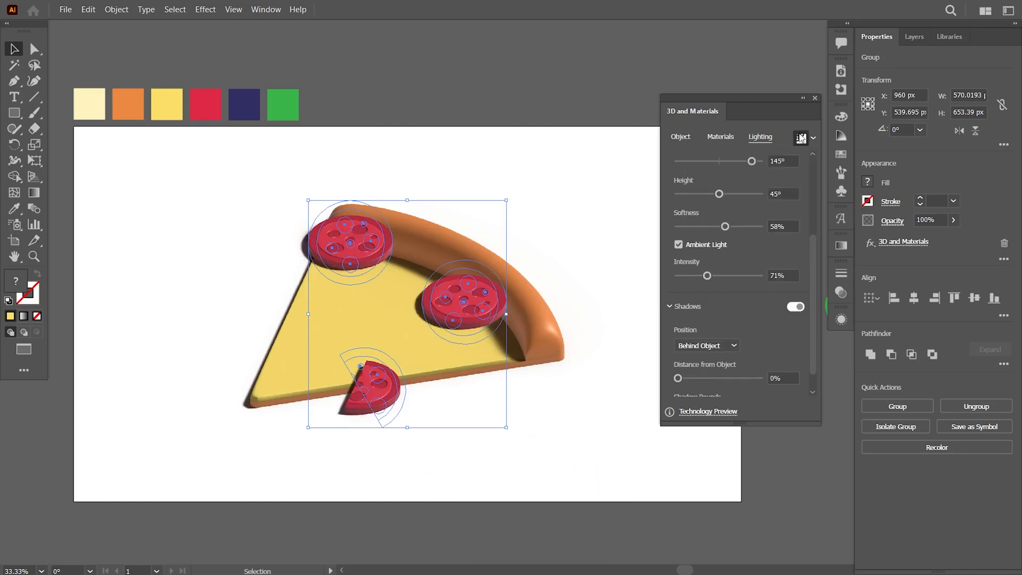
click(815, 99)
click(625, 338)
Move the half pepperoni against the cheese's left edge near the tip, at about X 626, Y 625 px.
drag(373, 394, 270, 338)
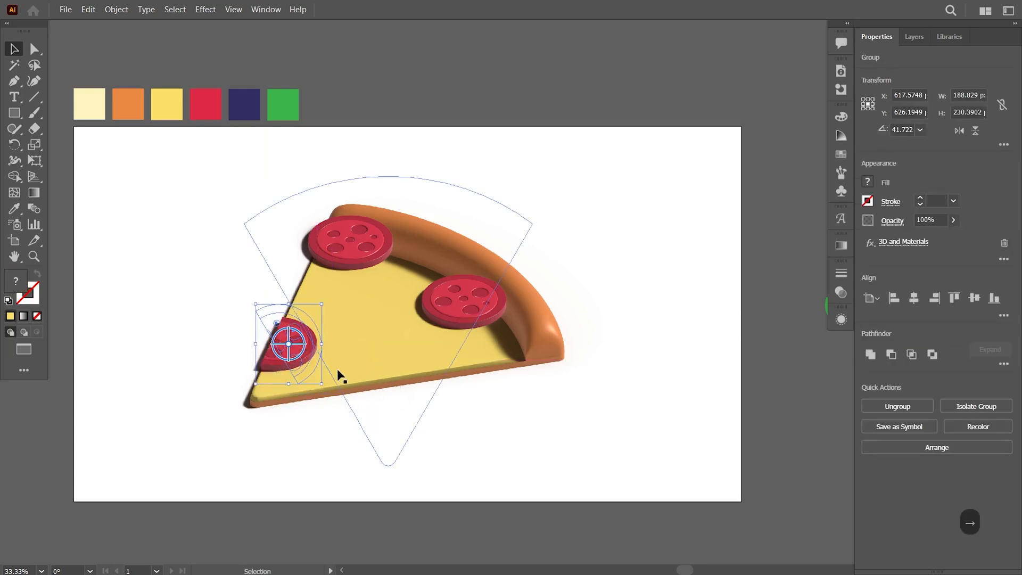
key(Down)
key(Down)
key(Right)
key(Right)
key(Right)
key(Right)
key(Right)
key(Right)
key(Right)
key(Up)
key(Up)
key(Up)
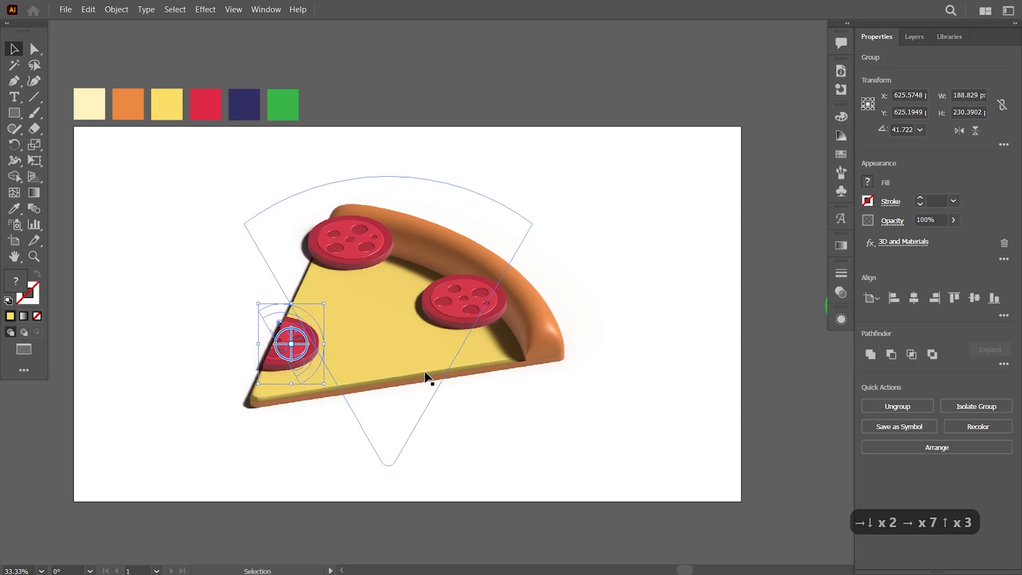
Place the whole pepperoni slices on the cheese at about X 816, Y 458 px and X 975, Y 624 px, then deselect.
click(375, 246)
drag(379, 248, 384, 295)
drag(470, 313, 415, 354)
click(353, 278)
drag(385, 292, 388, 289)
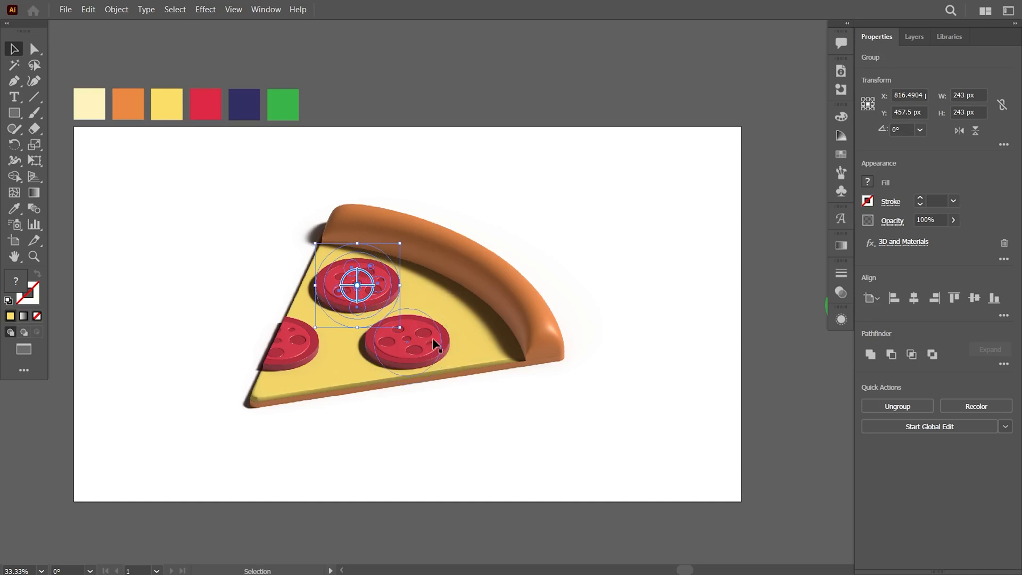
drag(432, 346, 440, 351)
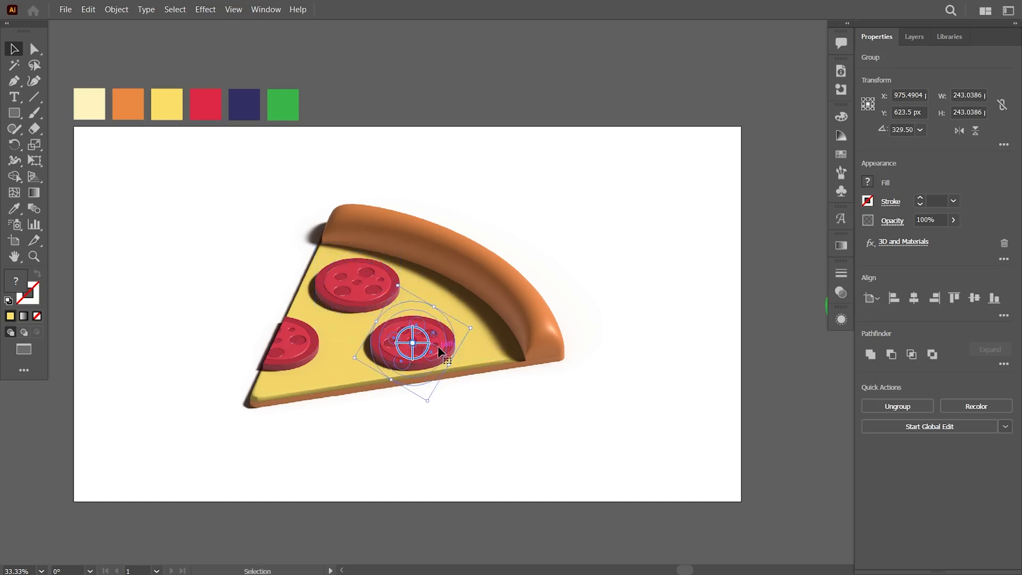
click(387, 278)
click(672, 361)
Select the three flat olives and position them over the pizza at about X 960, Y 577 px.
scroll(675, 354, down, 1)
drag(672, 351, 553, 357)
click(730, 339)
shift+click(805, 286)
shift+click(744, 415)
drag(421, 306, 384, 289)
key(ctrl+equal)
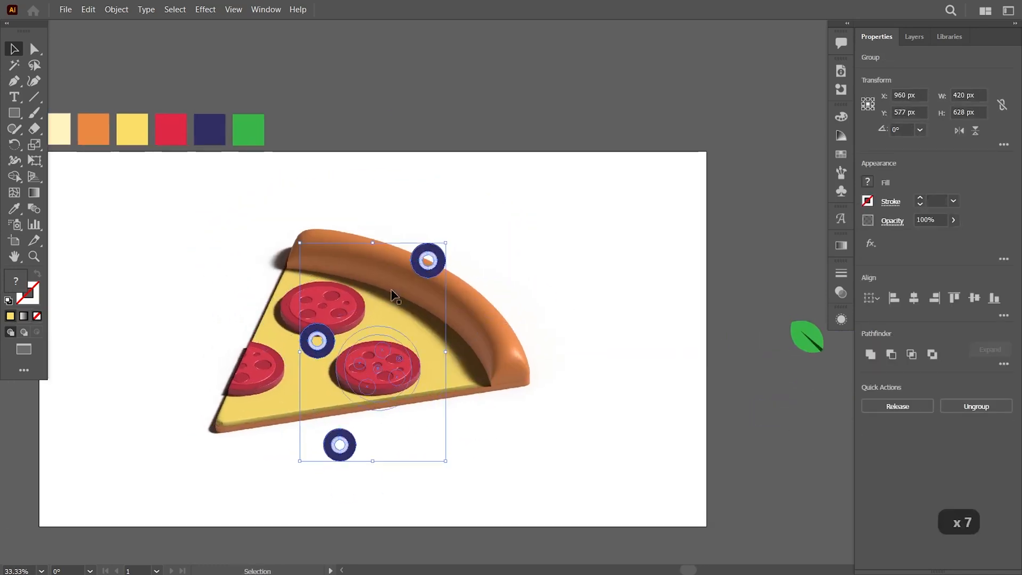
Apply a 3D Inflate to the three olives with Isometric Top rotation.
click(205, 9)
mouse_move(298, 87)
click(391, 91)
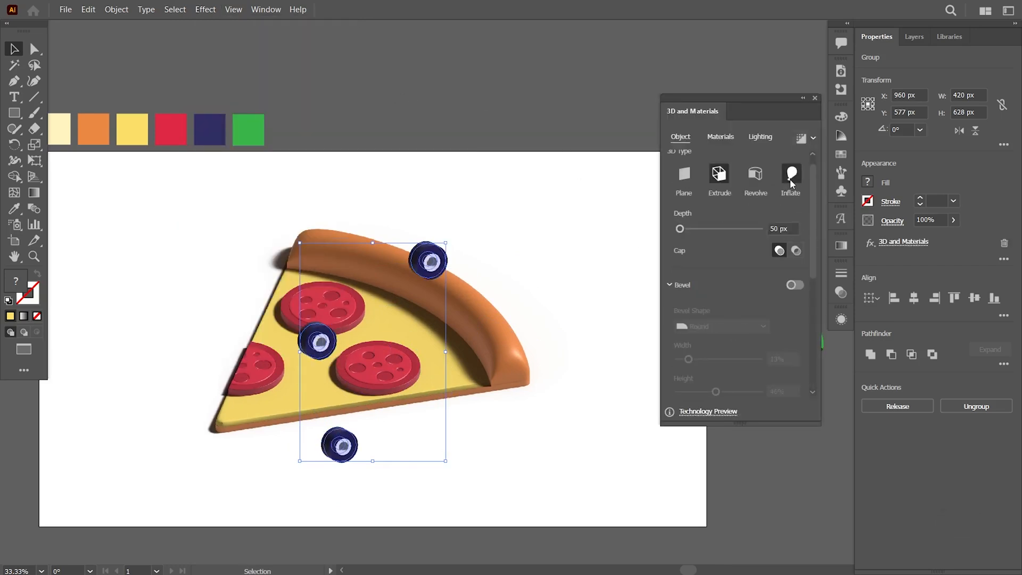
click(792, 184)
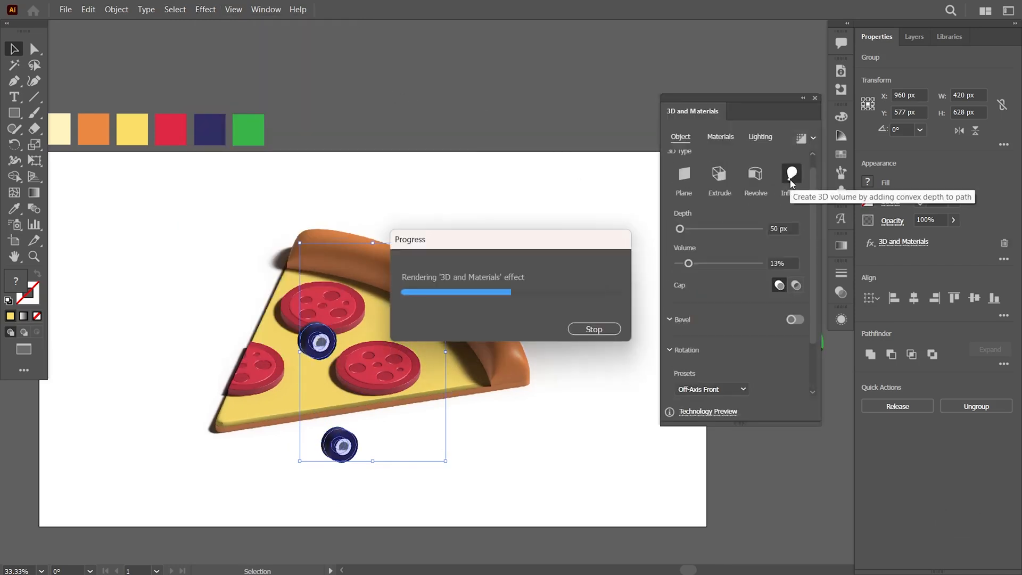
click(743, 388)
click(735, 361)
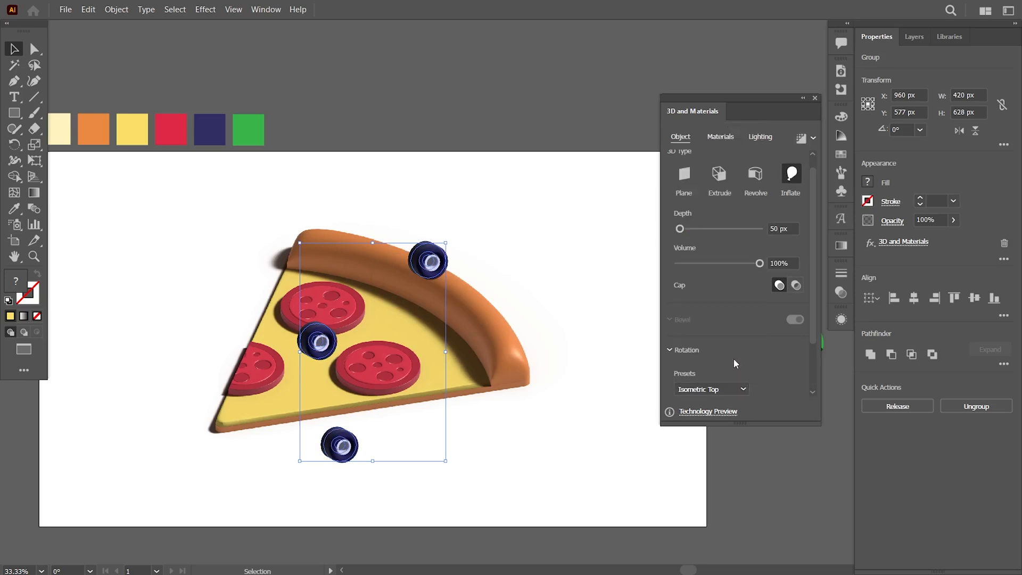
Set the inflated olives' depth to 20 px and volume to 41%.
double_click(775, 229)
text(20)
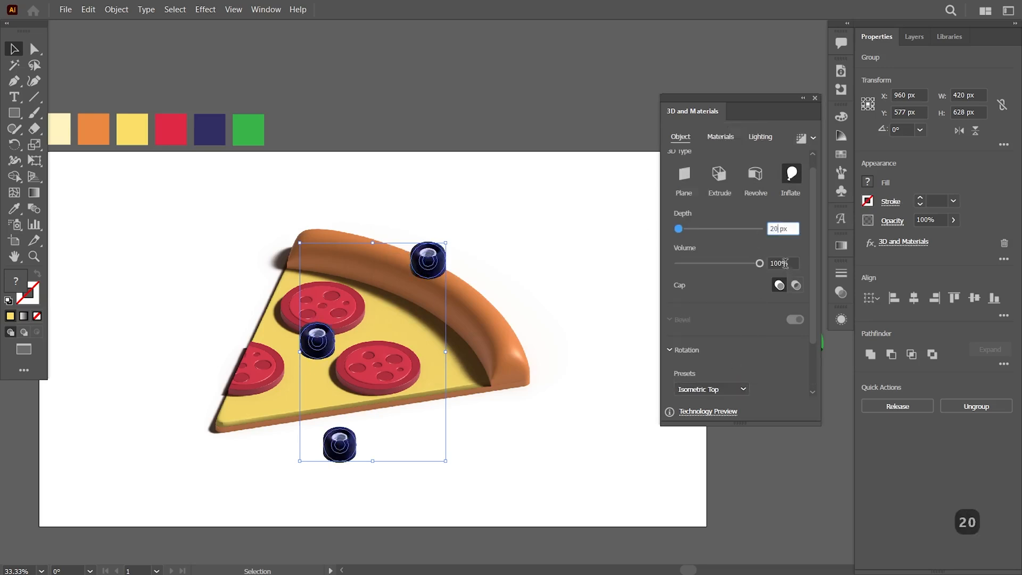
key(Return)
double_click(781, 263)
text(41)
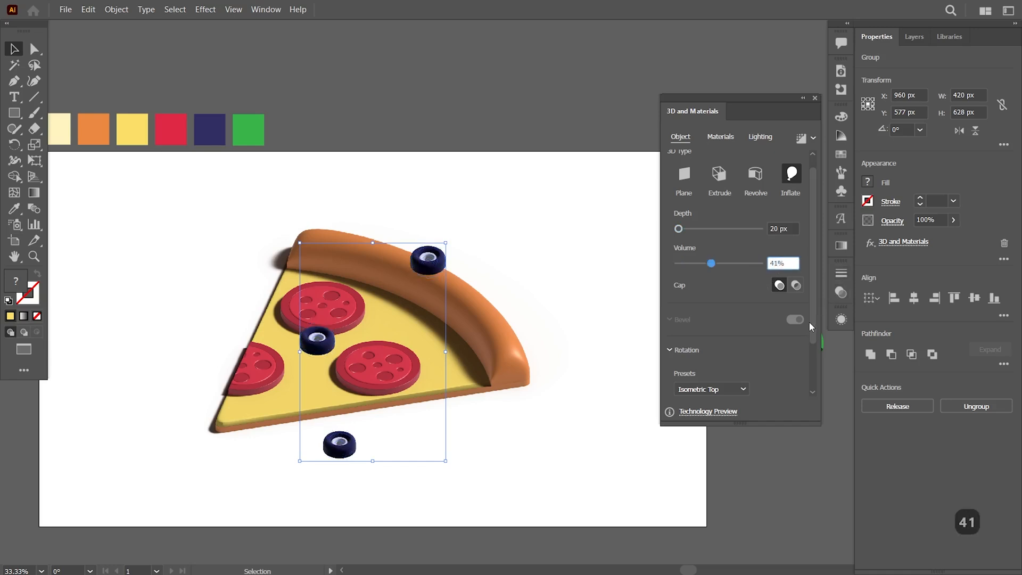
mouse_move(811, 288)
mouse_down()
mouse_move(812, 349)
mouse_move(812, 301)
mouse_up()
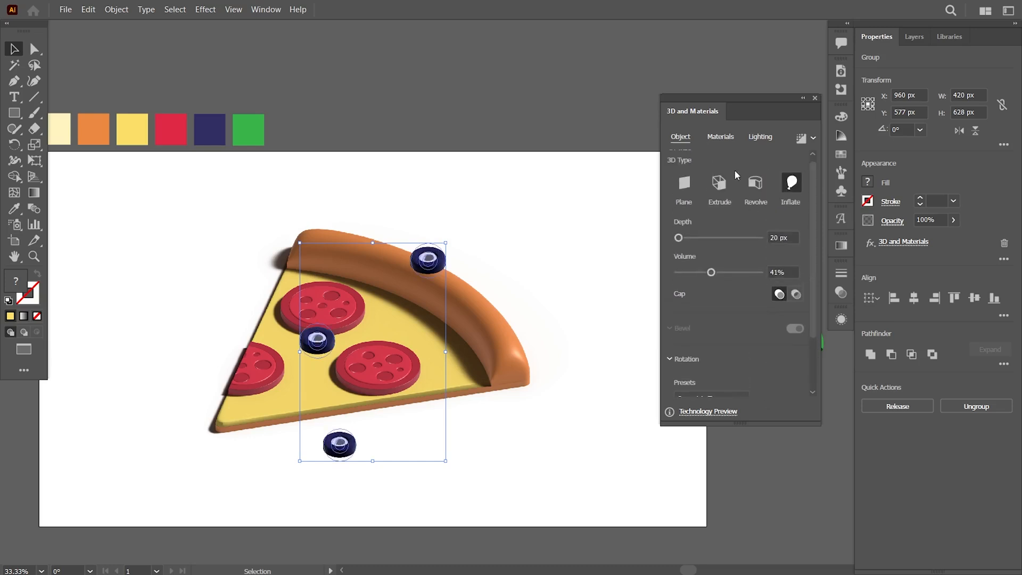
Set the olives' light softness to 56%.
click(730, 137)
click(760, 137)
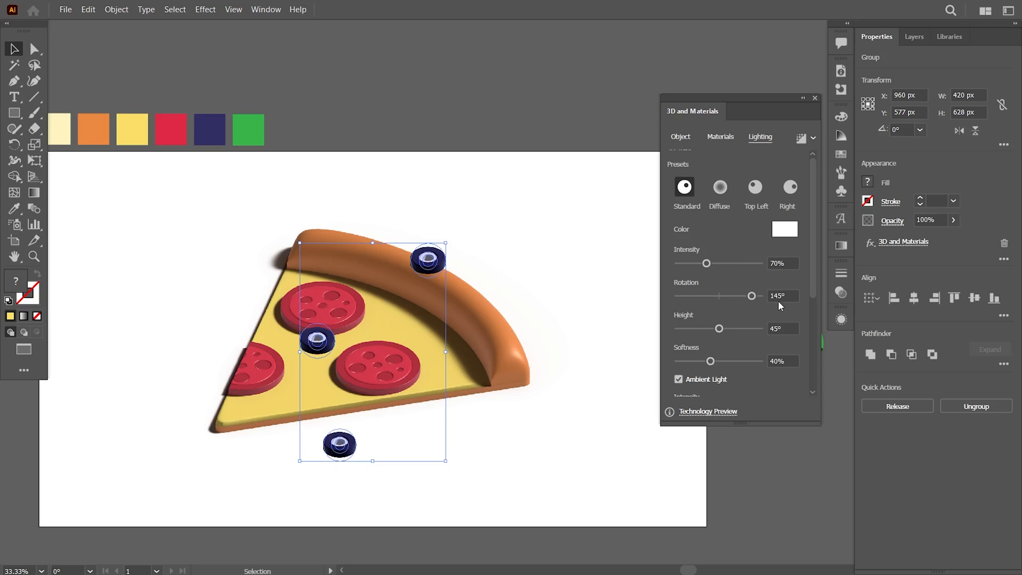
double_click(777, 360)
text(56)
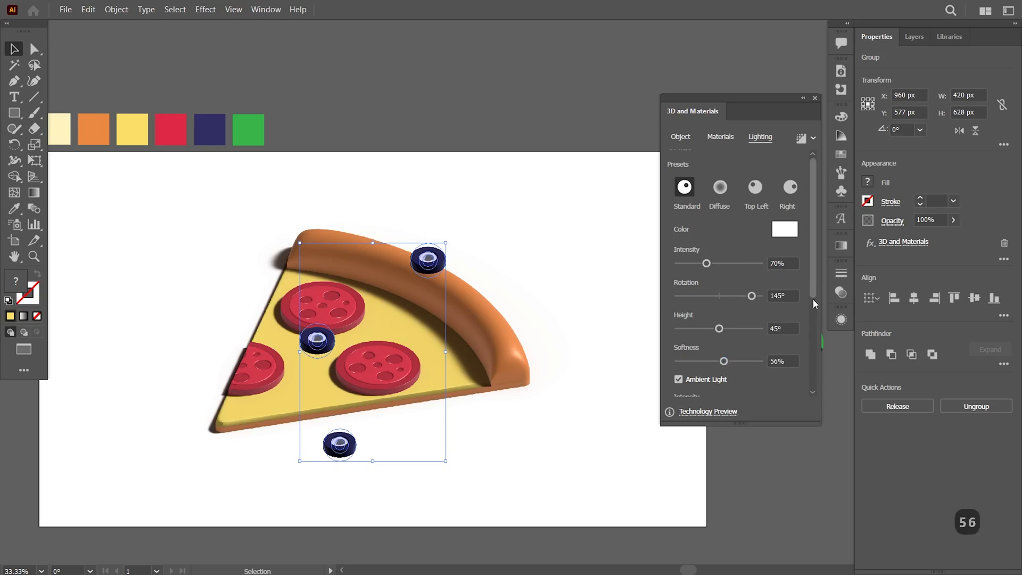
Set the olives' ambient light intensity to 64% and turn on their shadows with shadow bounds of 106%.
drag(814, 287, 814, 353)
double_click(769, 301)
text(64)
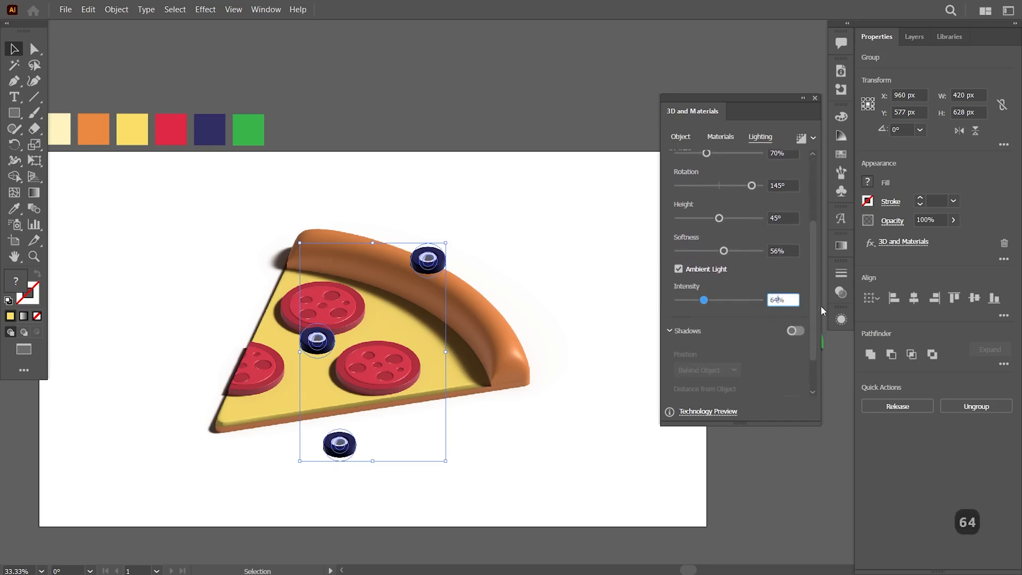
click(797, 330)
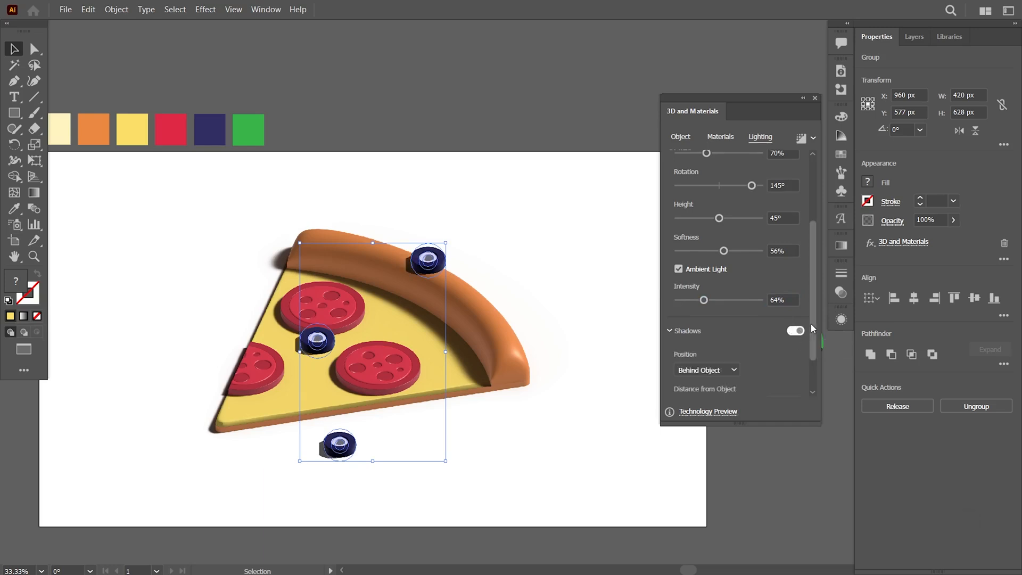
scroll(813, 341, down, 3)
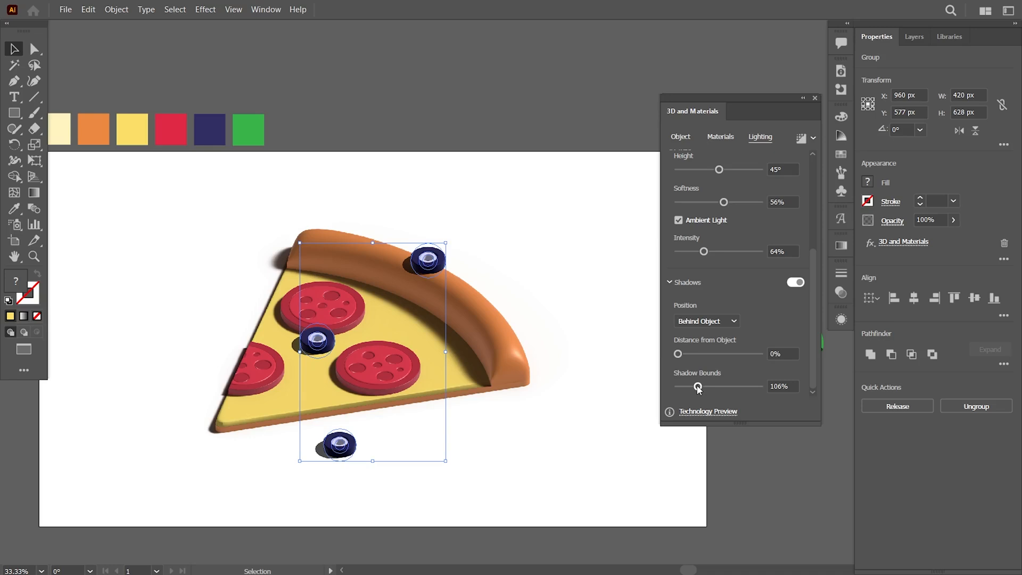
click(564, 368)
click(574, 441)
Spread the olives over the cheese, moving one to the slice's tip and another from the crust to the corner beside it.
drag(337, 442, 302, 384)
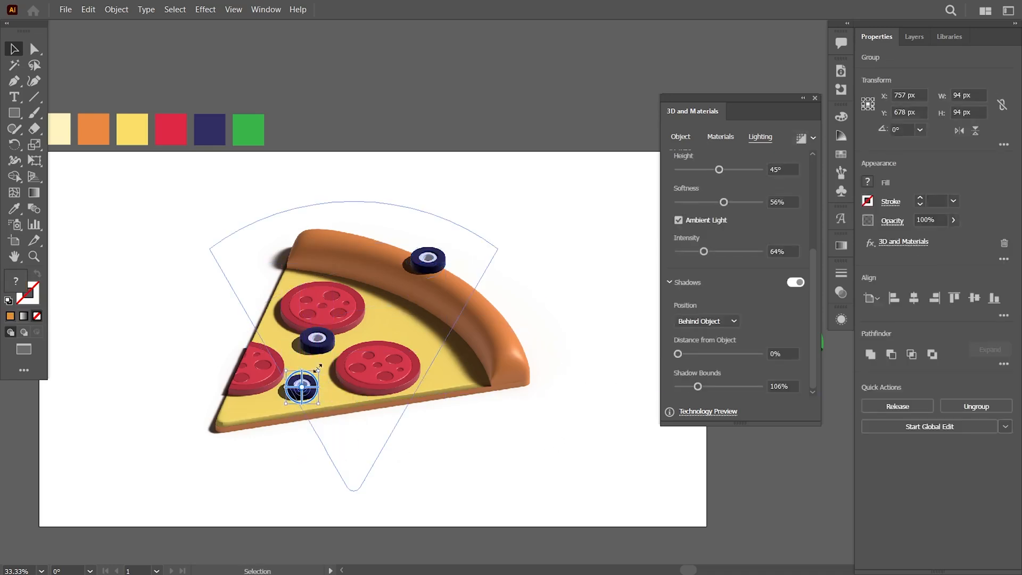
scroll(313, 408, up, 1)
drag(344, 414, 364, 402)
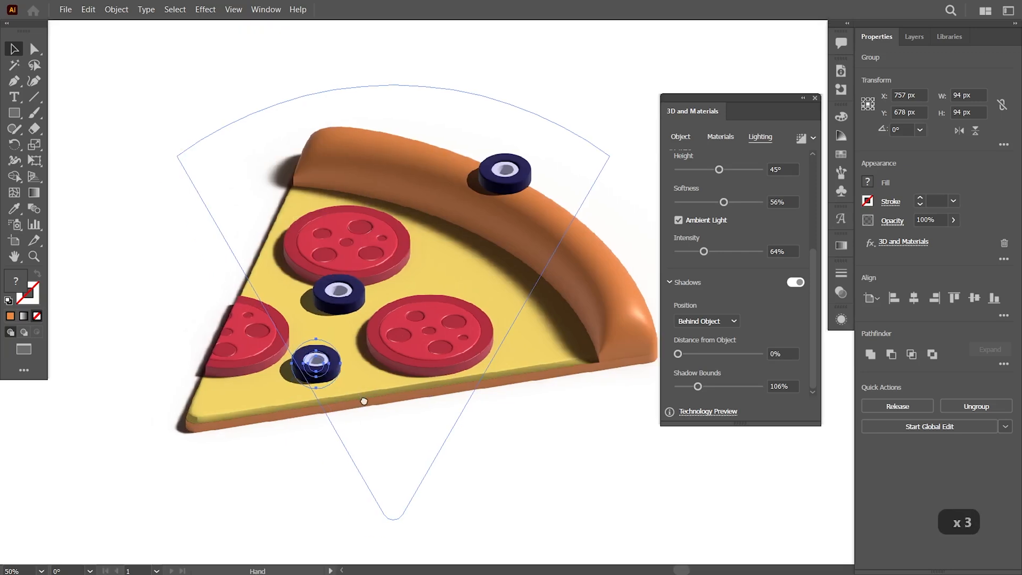
drag(521, 167, 548, 319)
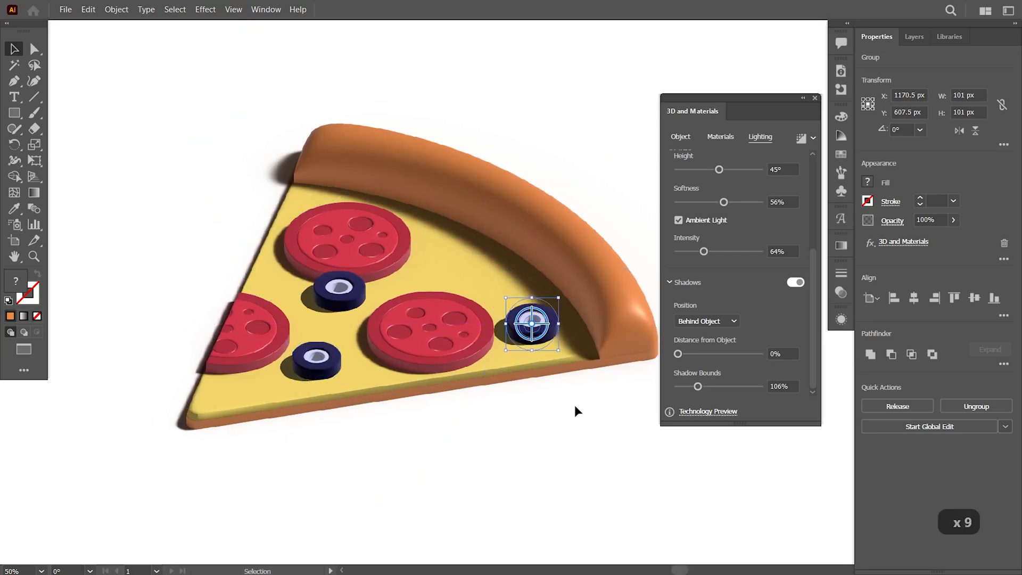
drag(326, 363, 291, 406)
Move the cut pepperoni away from the tip olive, center the middle olive between the pepperonis, and shift the upper pepperoni up slightly.
click(268, 327)
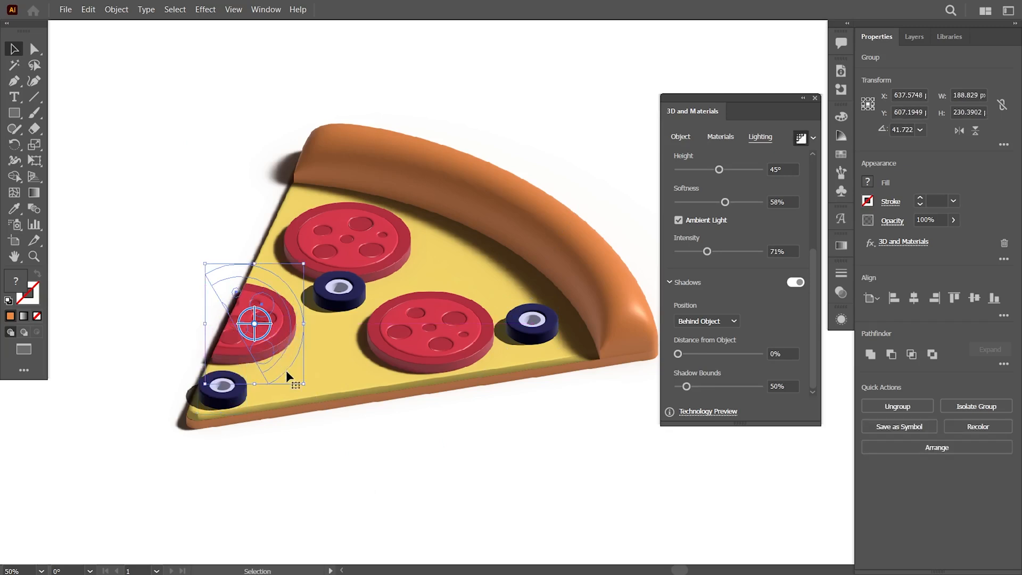
click(281, 470)
drag(237, 396, 245, 397)
drag(350, 299, 346, 322)
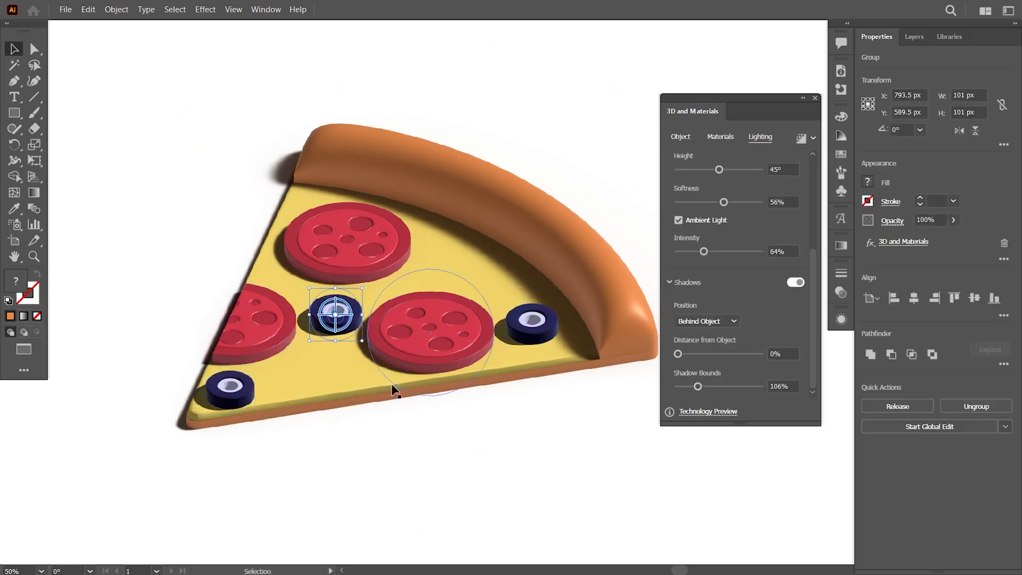
drag(379, 263, 379, 258)
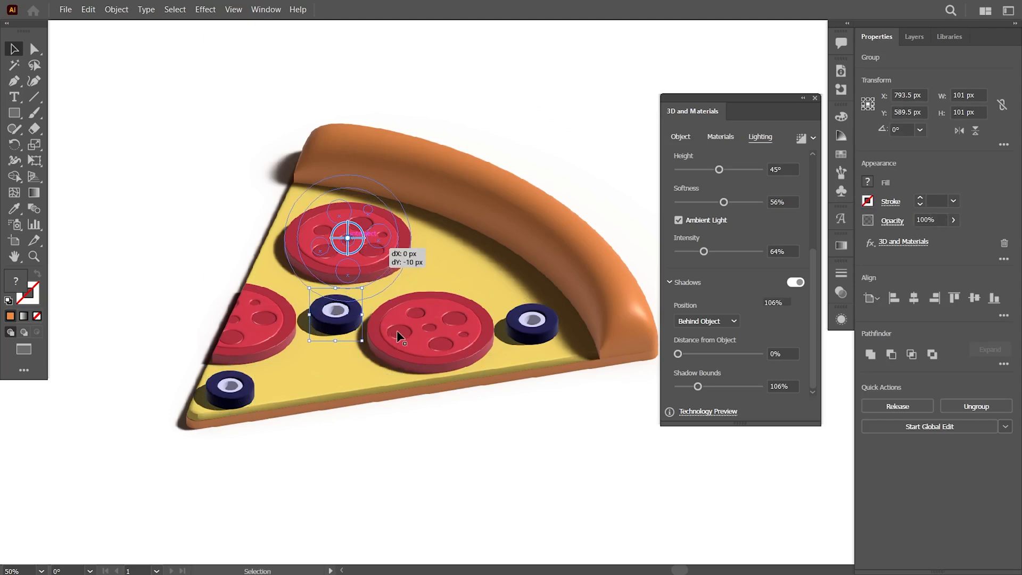
drag(346, 326, 346, 322)
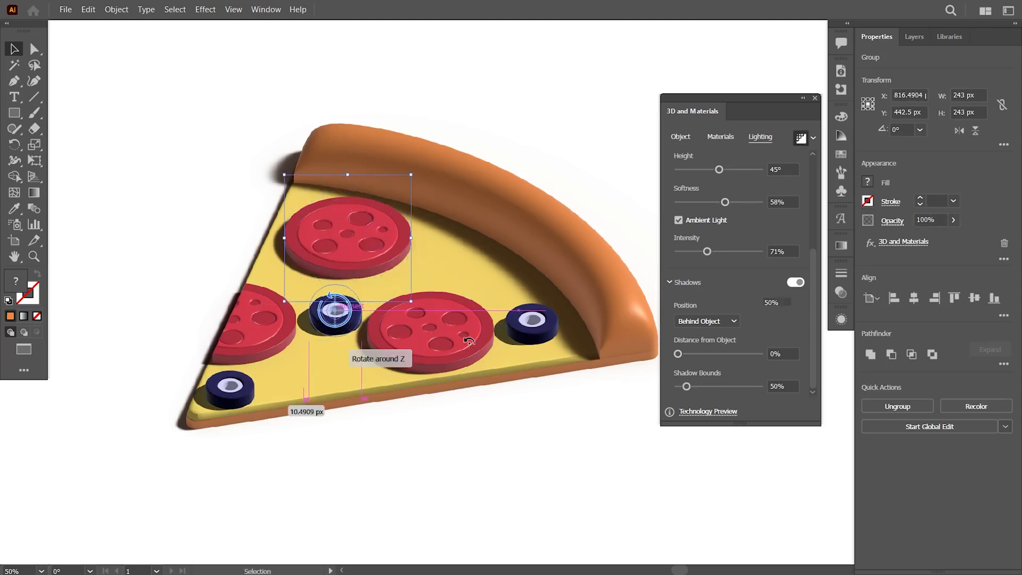
click(548, 420)
drag(251, 398, 255, 394)
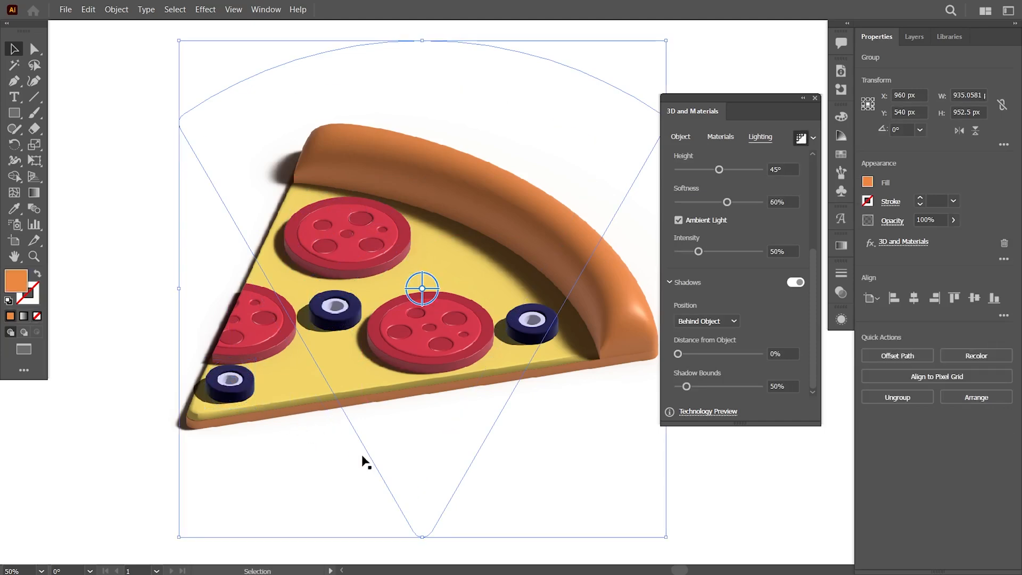
Nudge the cut pepperoni at the slice's edge 4 px up and 4 px left to align it with the cheese edge.
click(279, 334)
key(Up)
key(Up)
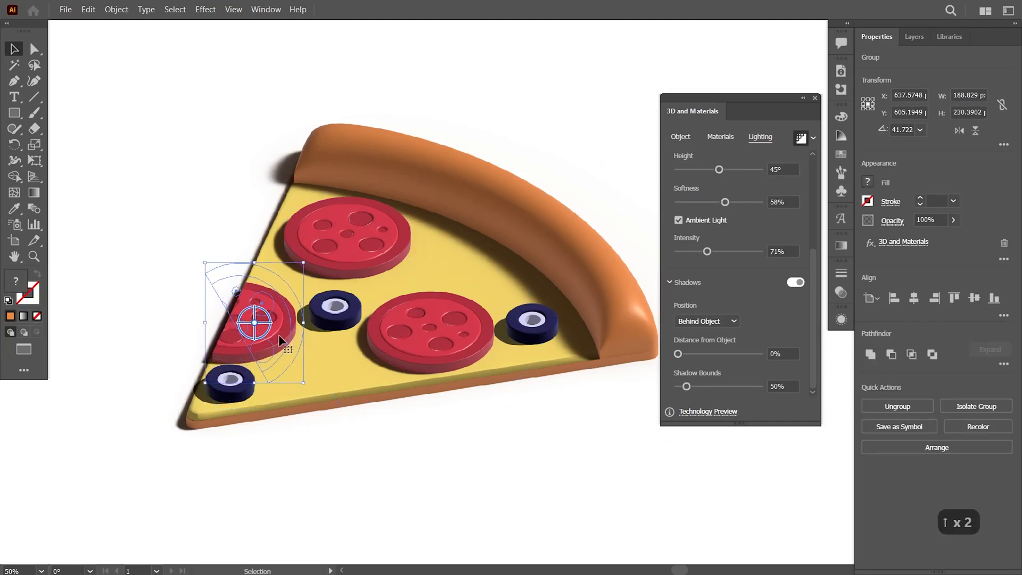
key(Left)
key(Left)
key(Left)
key(Left)
key(Up)
key(Up)
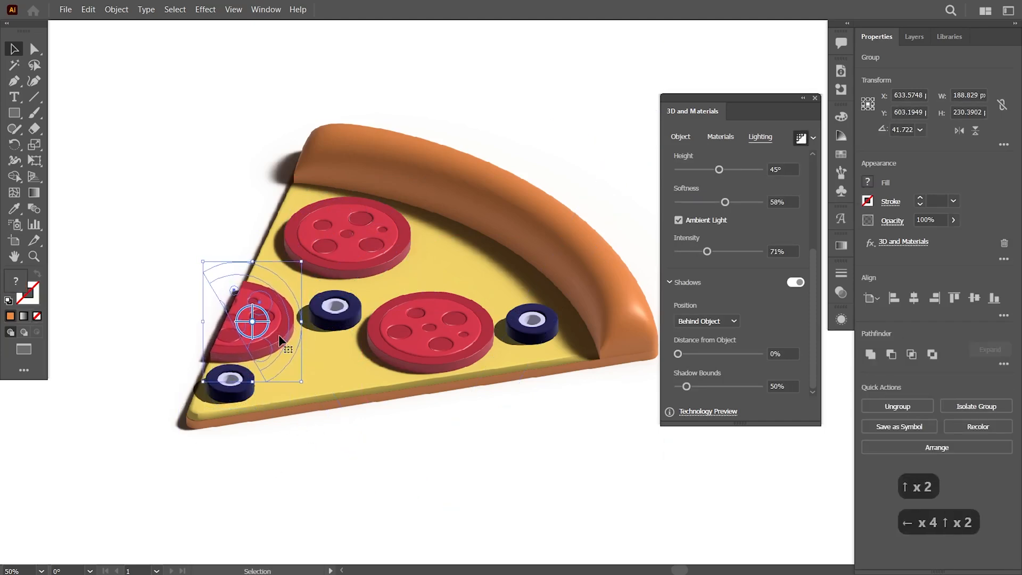
click(570, 427)
drag(571, 427, 542, 451)
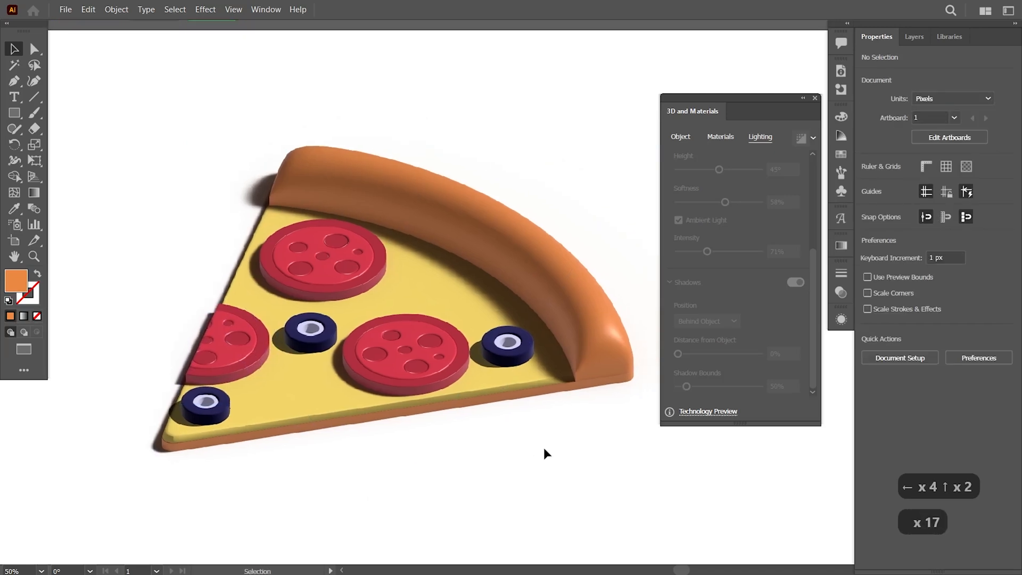
click(814, 98)
Select the three flat basil leaves and position them over the pizza at about X 1046, Y 587 px.
scroll(677, 317, down, 1)
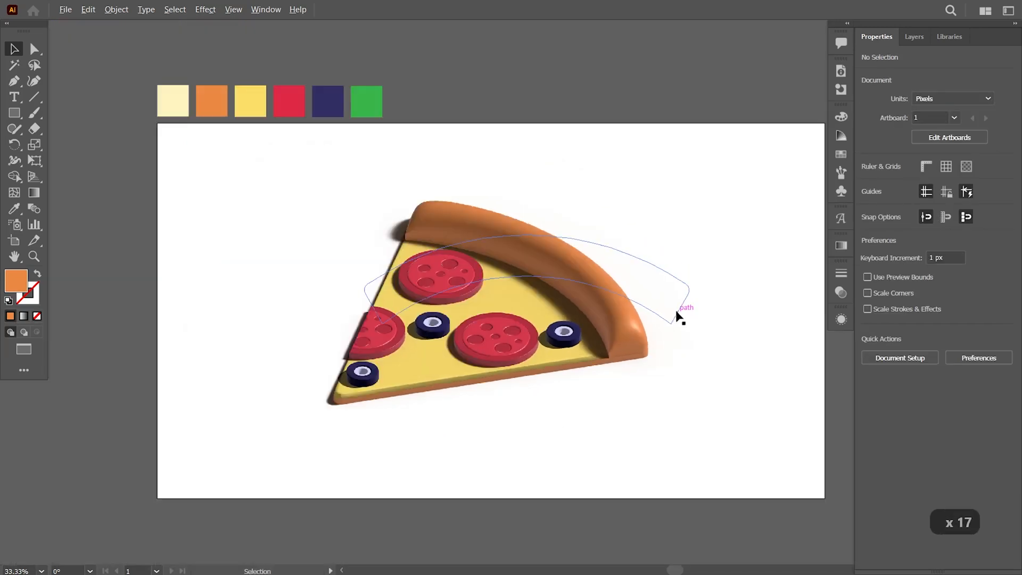
scroll(589, 388, right, 3)
scroll(765, 359, down, 1)
scroll(805, 406, right, 2)
click(783, 274)
drag(782, 273, 452, 317)
scroll(467, 317, up, 1)
scroll(589, 395, up, 1)
scroll(620, 396, up, 1)
scroll(620, 396, left, 2)
scroll(634, 404, down, 1)
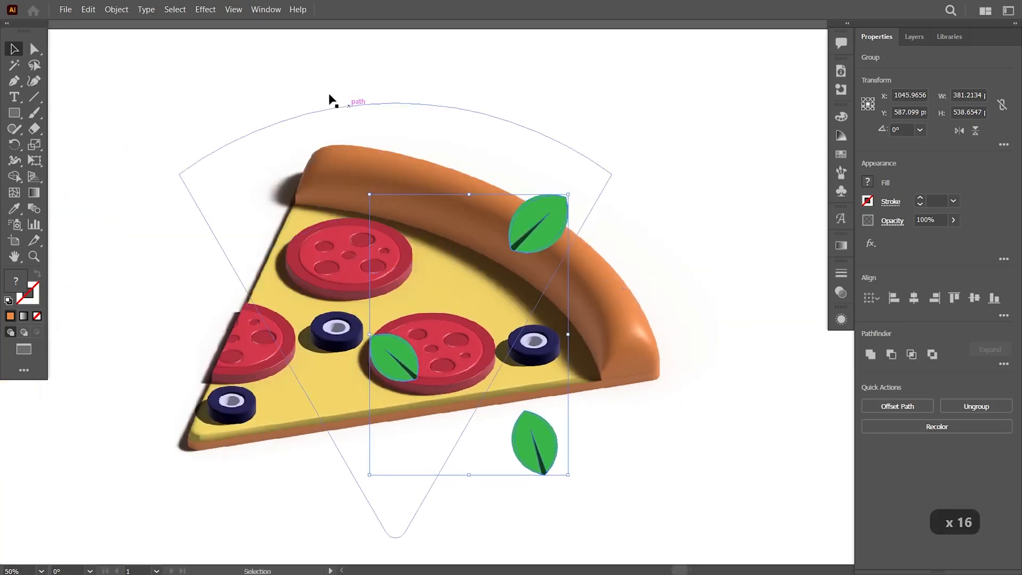
Apply a 3D Inflate to the three basil leaves with a depth of 1 px.
click(205, 9)
mouse_move(320, 88)
click(373, 89)
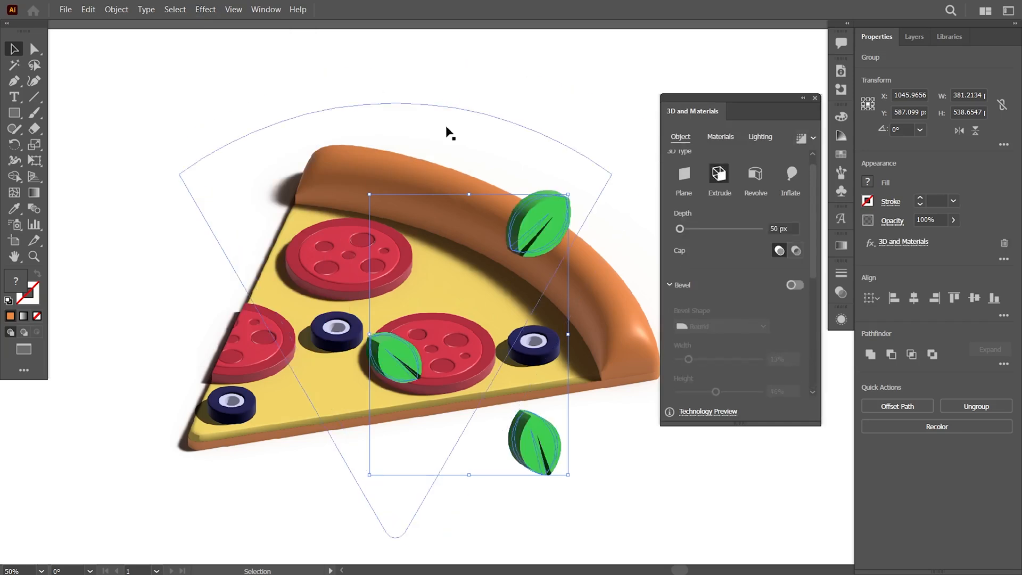
click(792, 183)
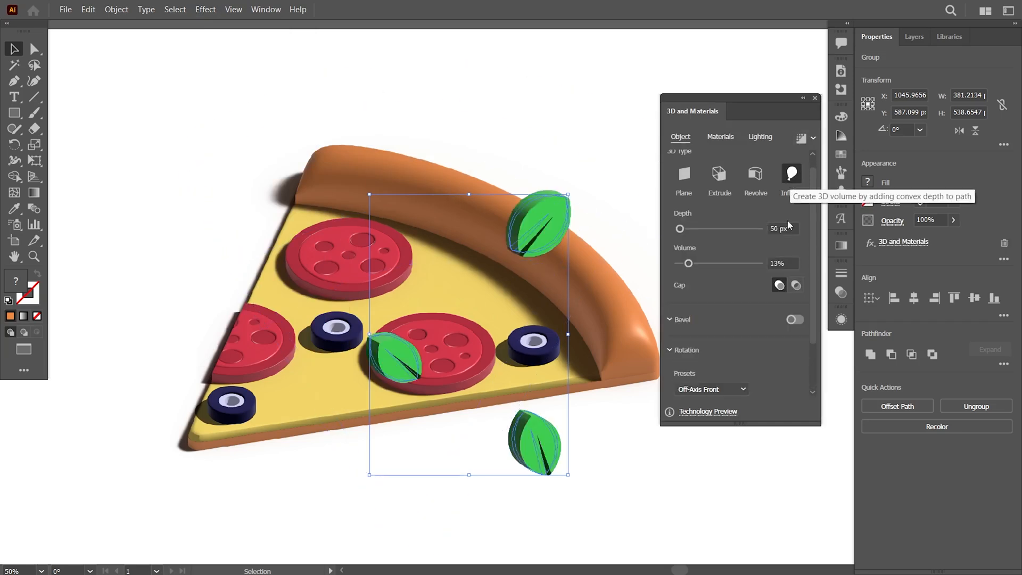
drag(778, 229, 749, 234)
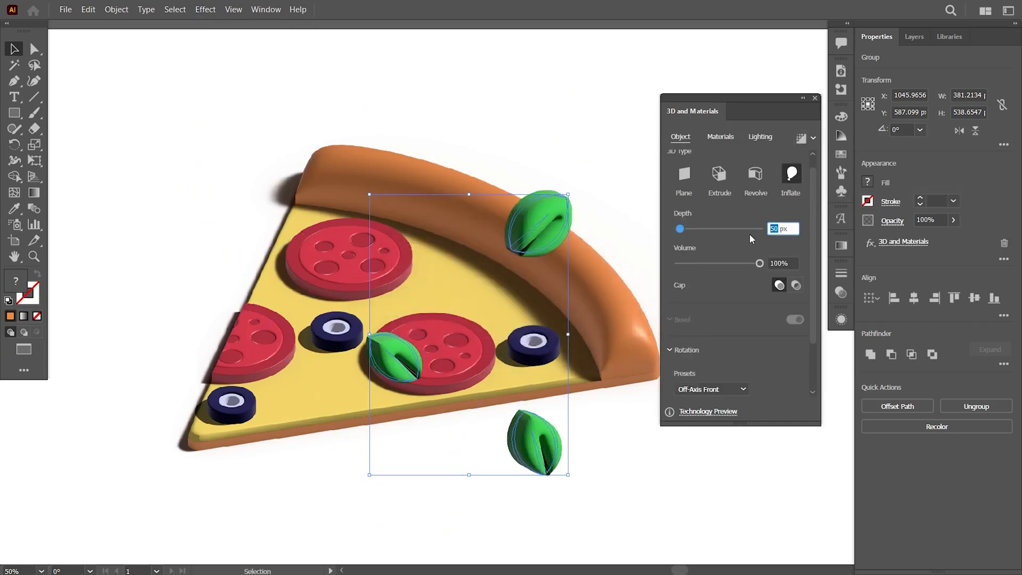
Set the inflated leaves' volume to 50% and their rotation preset to Isometric Top.
drag(812, 270, 814, 305)
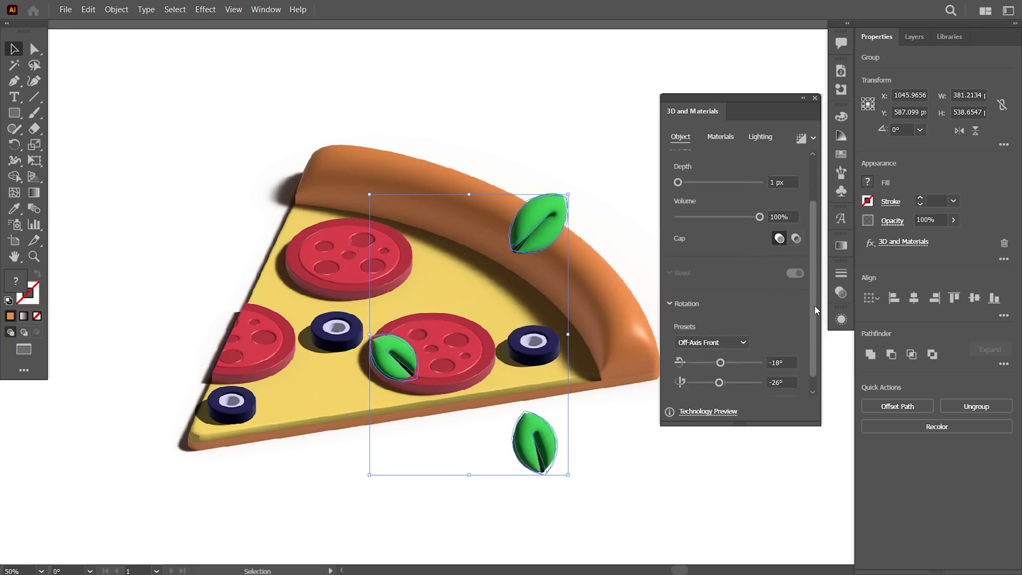
click(782, 216)
text(50)
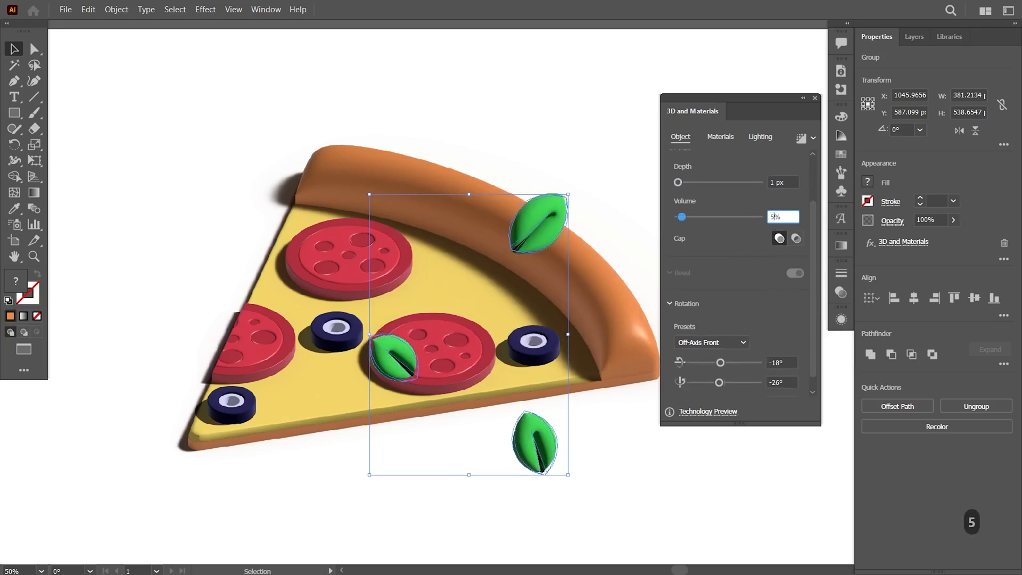
click(743, 343)
click(724, 312)
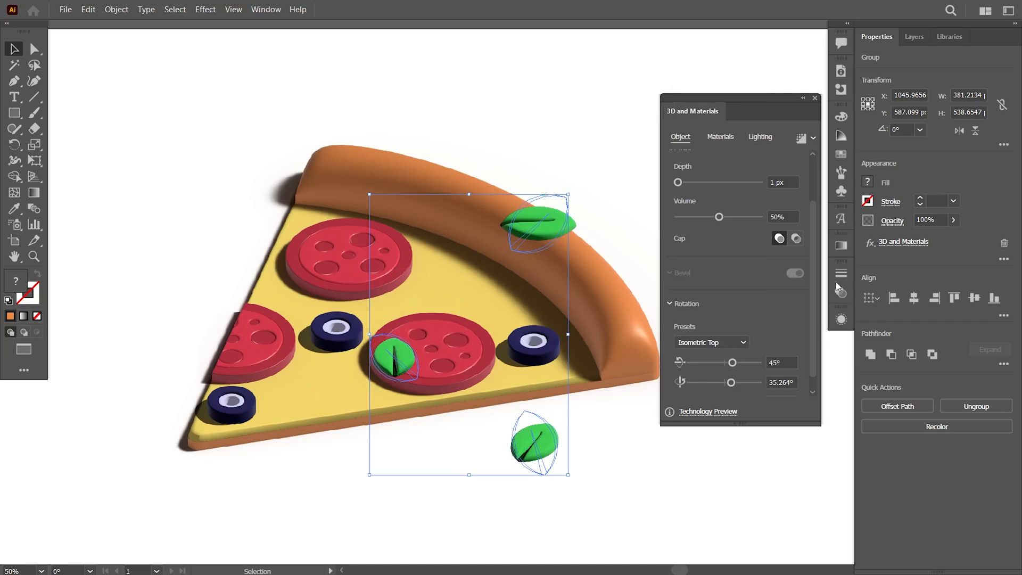
scroll(814, 277, down, 1)
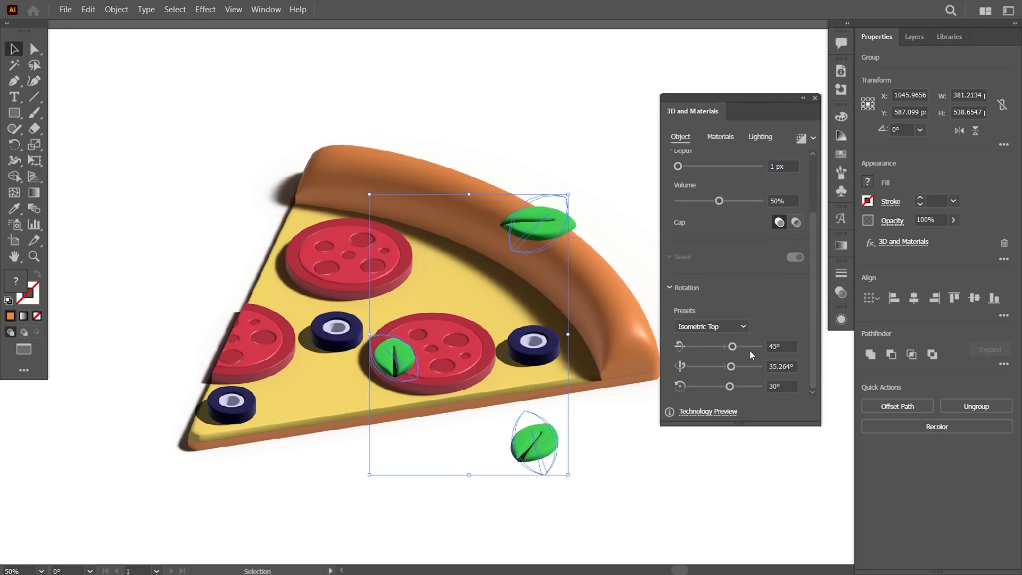
Light the basil leaves with 46% softness and 73% ambient intensity, and turn on their shadows.
click(721, 138)
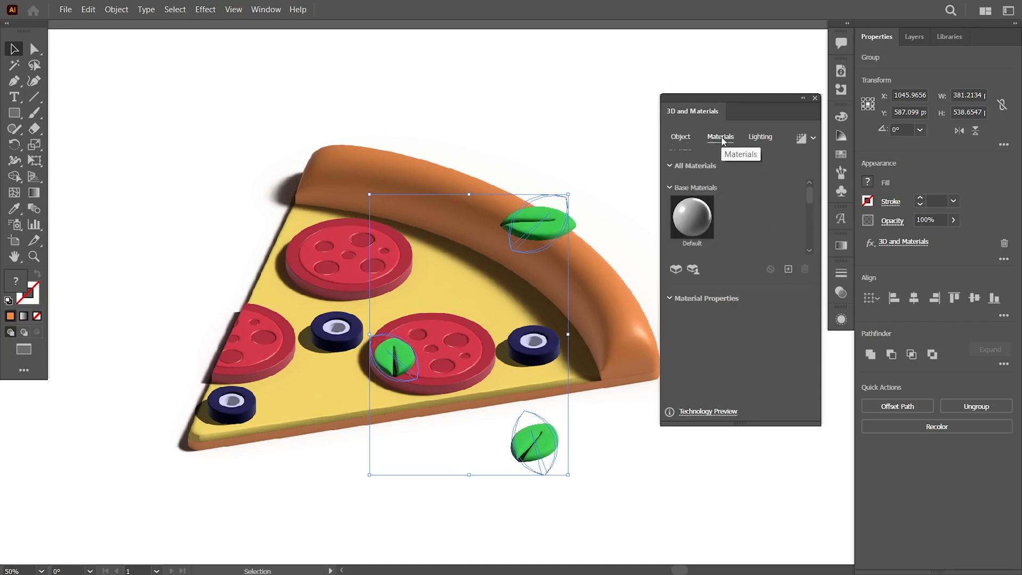
click(761, 137)
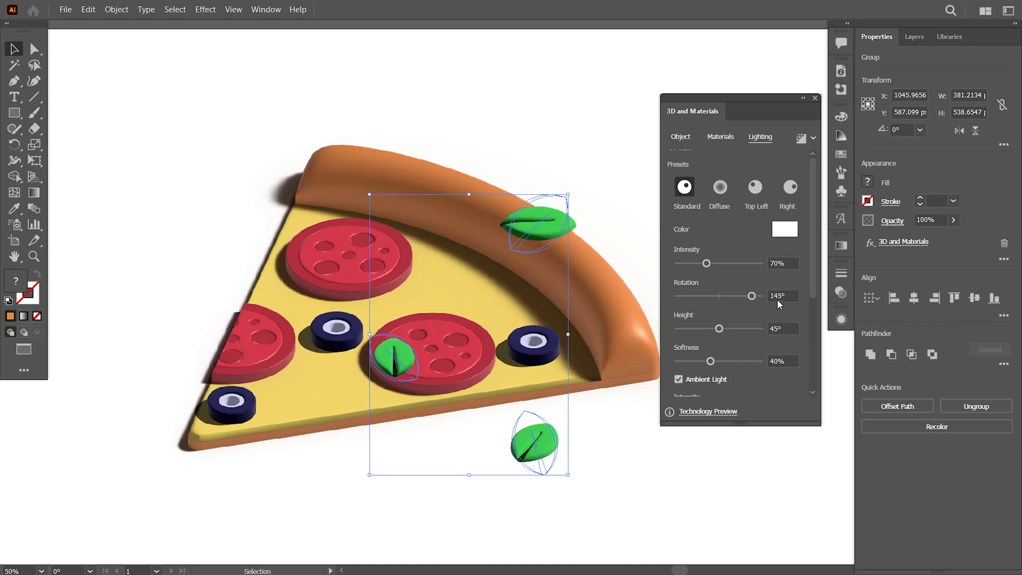
click(779, 361)
text(46)
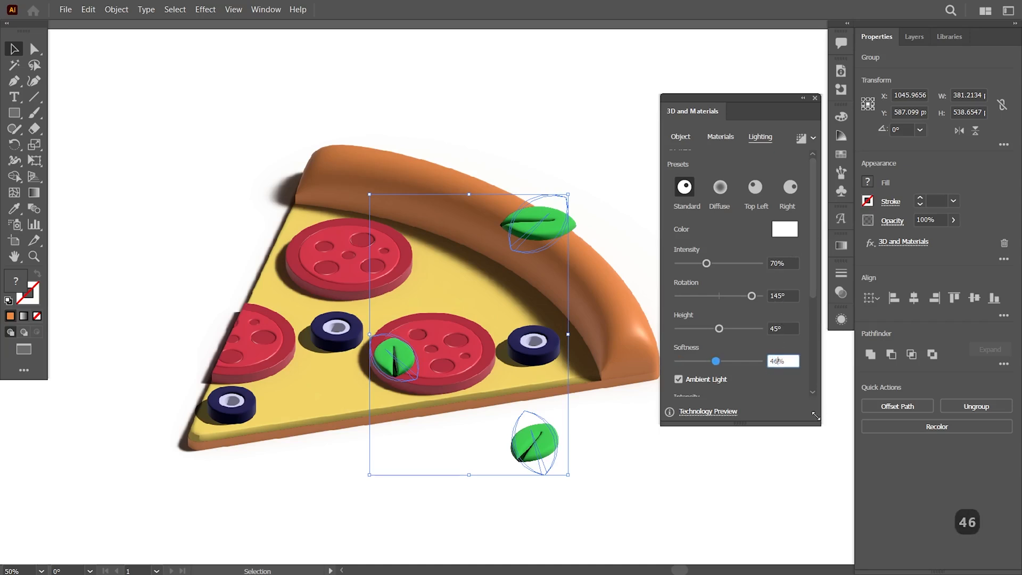
drag(813, 289, 813, 321)
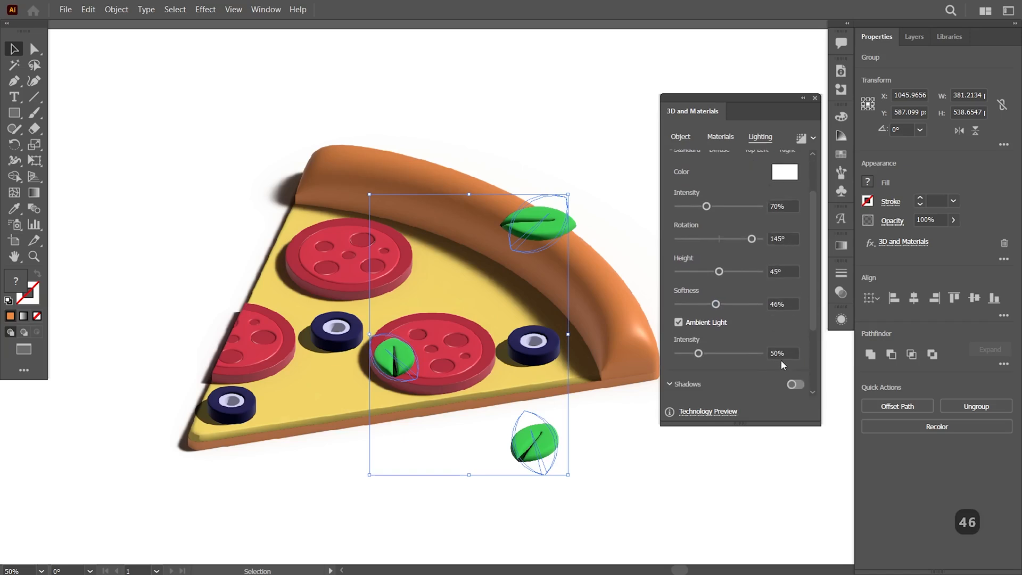
click(781, 356)
text(73)
key(Return)
scroll(813, 317, down, 3)
click(799, 284)
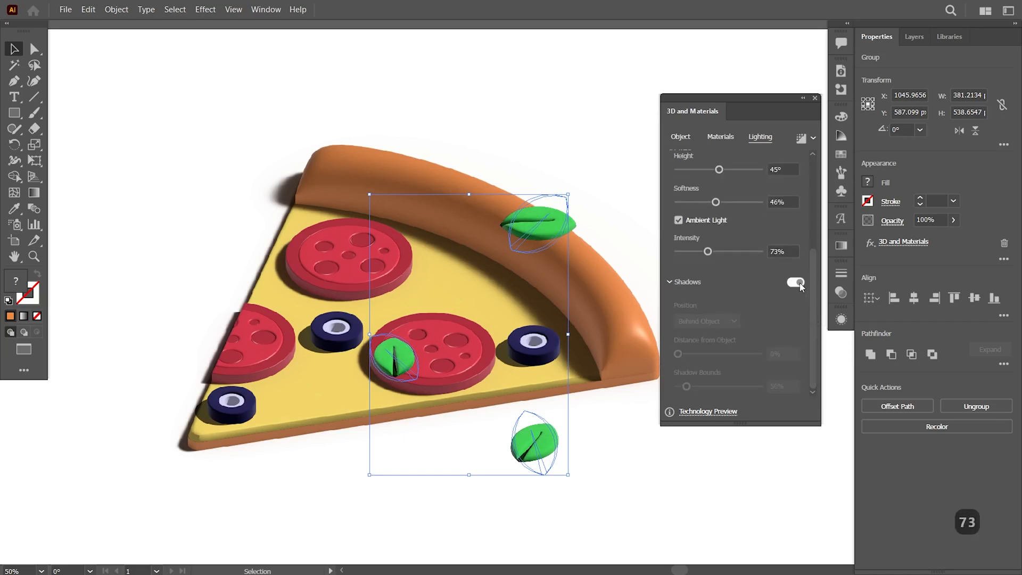
click(701, 451)
Select all three basil leaves and render them with ray tracing at Medium quality with noise reduction.
click(551, 429)
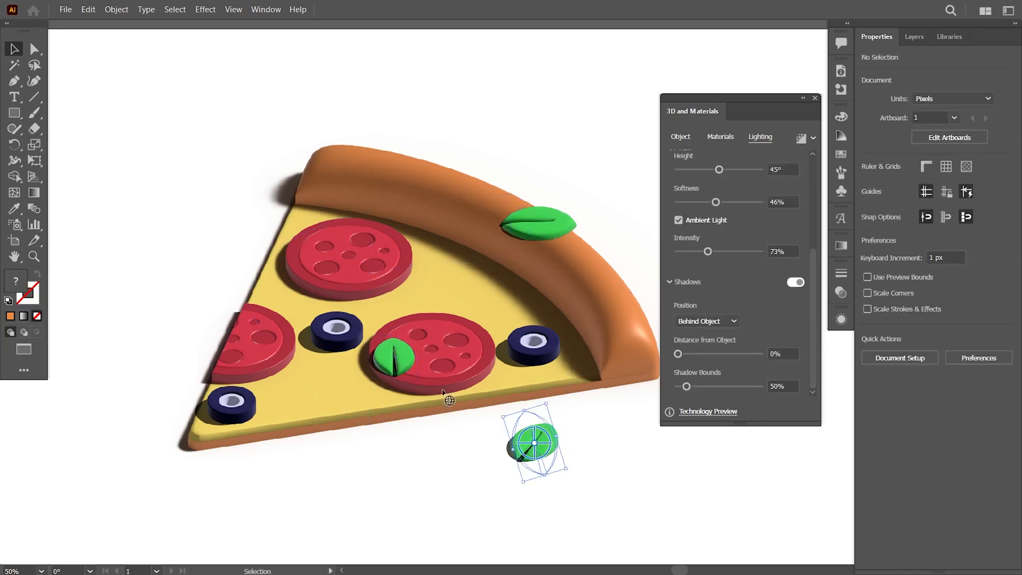
shift+click(396, 355)
shift+click(558, 220)
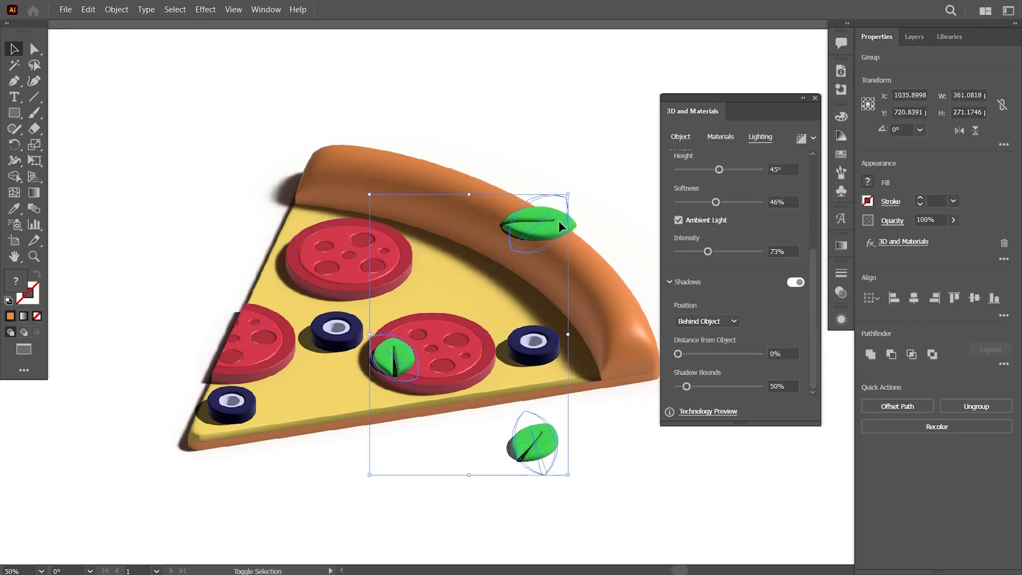
click(813, 138)
click(796, 162)
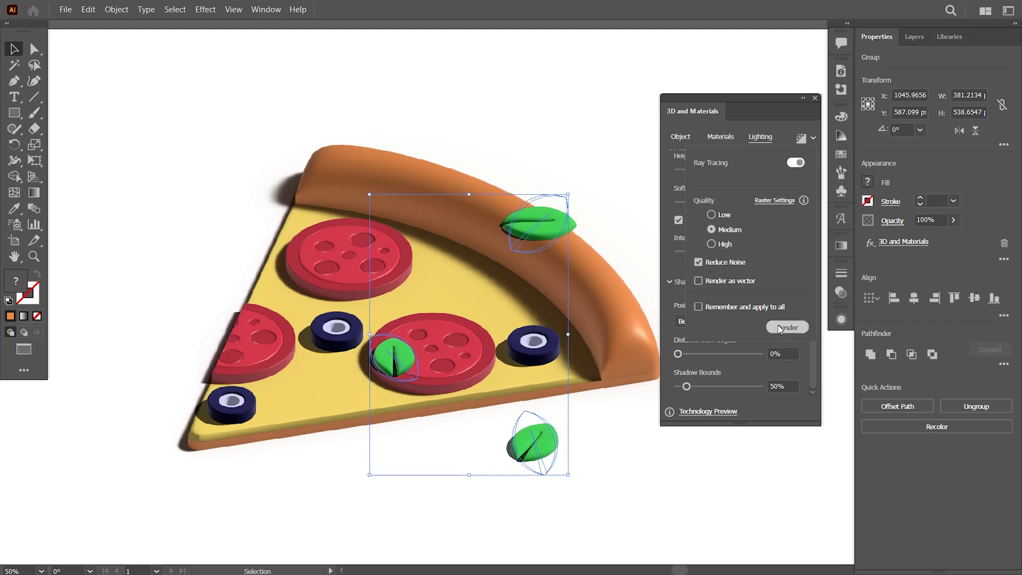
click(778, 327)
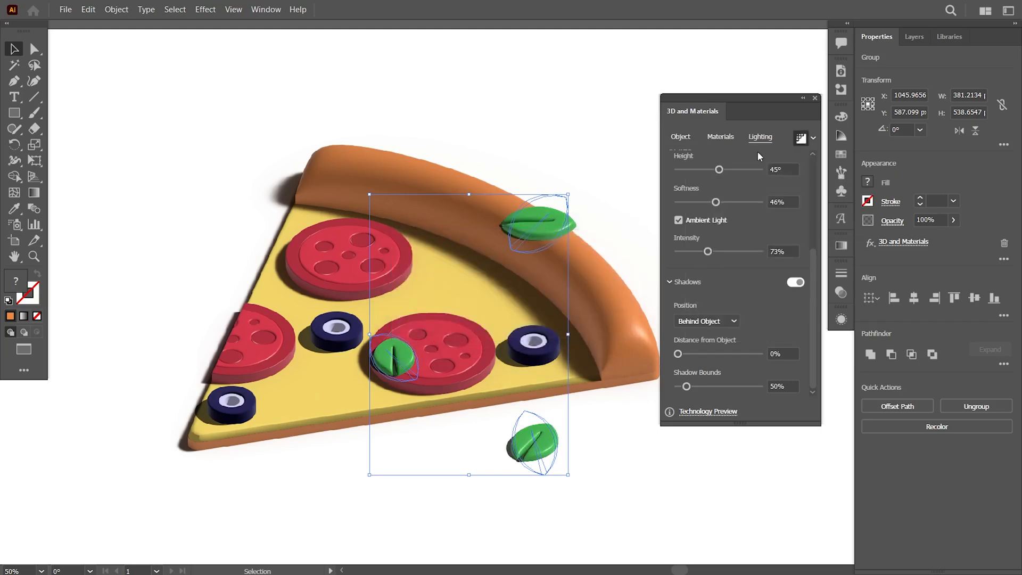
click(601, 434)
Move two basil leaves onto open cheese, one above the cut pepperoni and one near the lower edge, and shift the upper pepperoni right.
drag(541, 448, 330, 386)
drag(400, 352, 299, 285)
drag(370, 273, 423, 261)
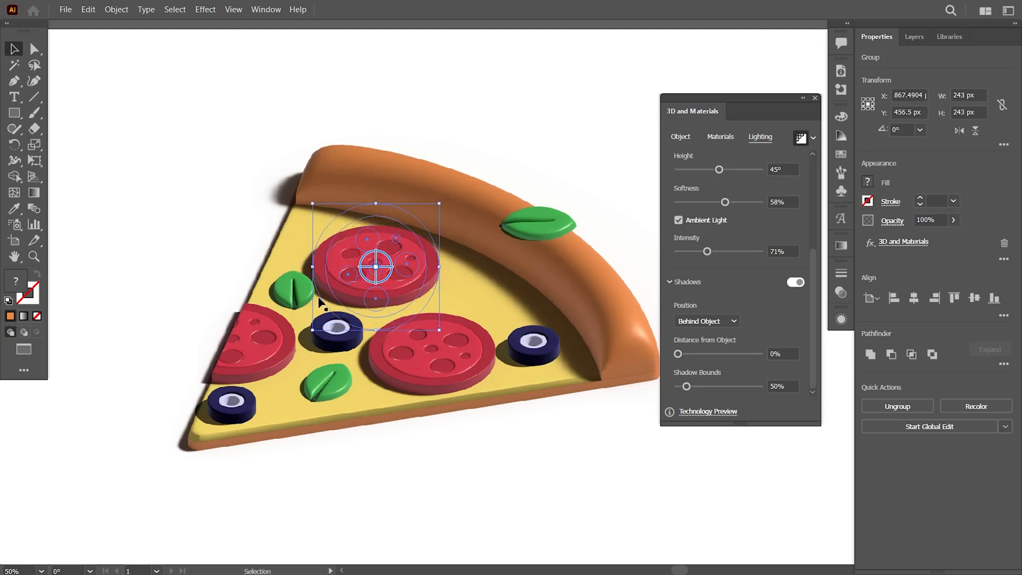
drag(300, 287, 290, 286)
drag(389, 278, 385, 277)
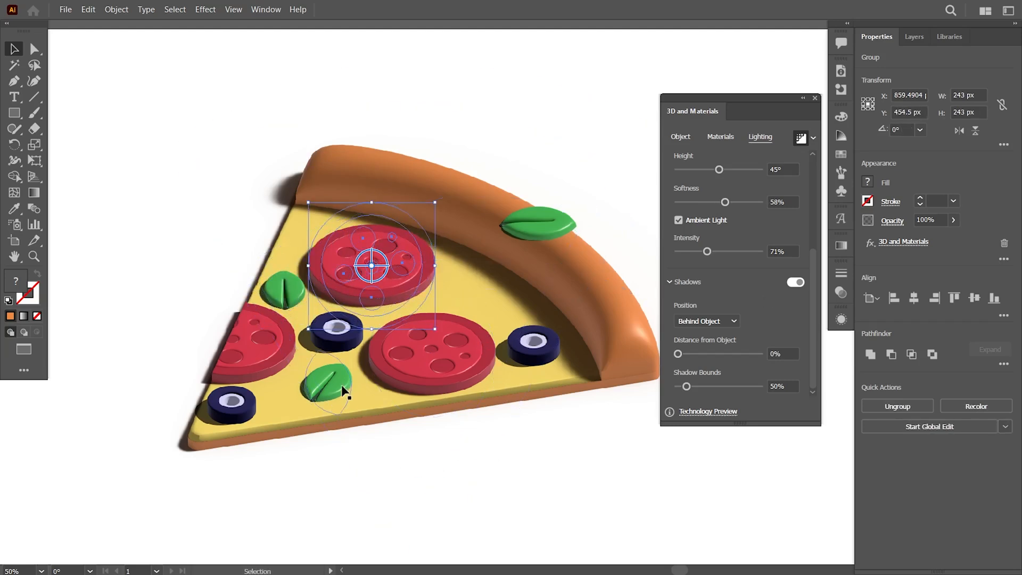
drag(342, 387, 334, 391)
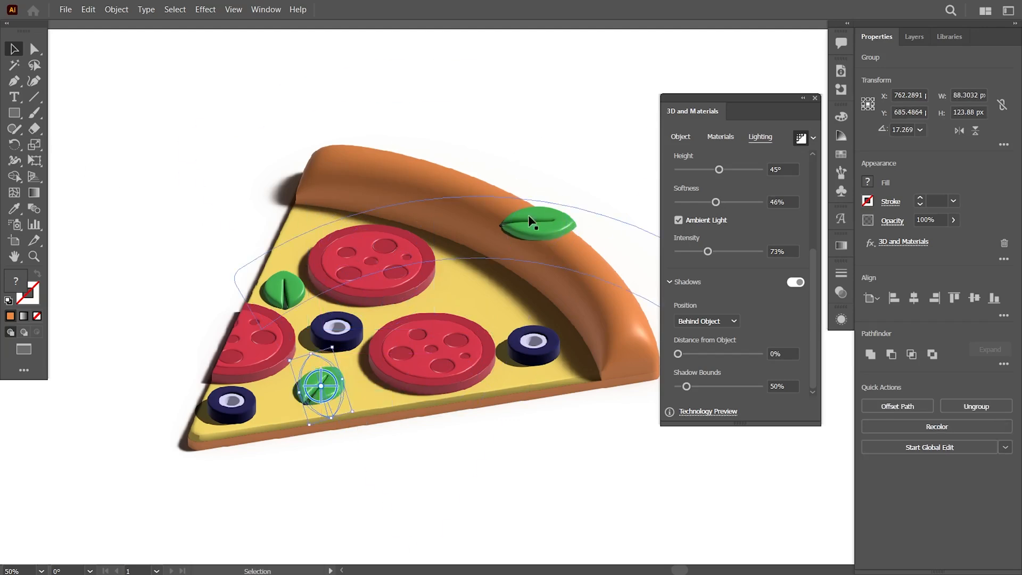
Move the remaining basil leaf from the crust onto the cheese beside the upper pepperoni and nudge it downward about 24 px.
drag(554, 221, 490, 278)
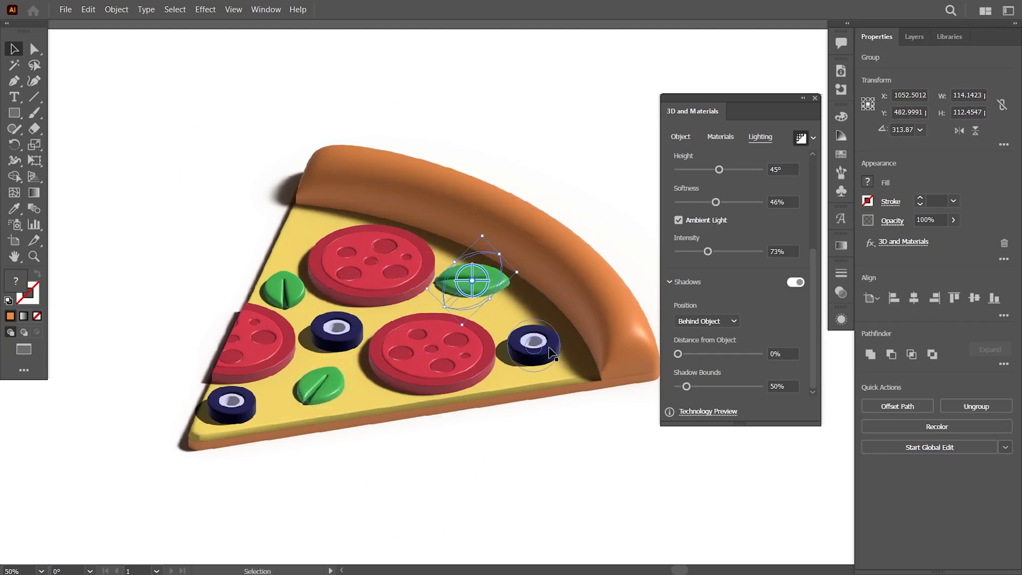
key(Down)
key(Down)
key(Down)
key(Down)
key(Down)
key(Down)
key(Down)
key(Down)
key(Down)
key(Down)
key(Down)
key(Down)
key(Down)
key(Down)
key(Down)
key(Down)
key(Down)
key(Down)
key(Down)
key(Down)
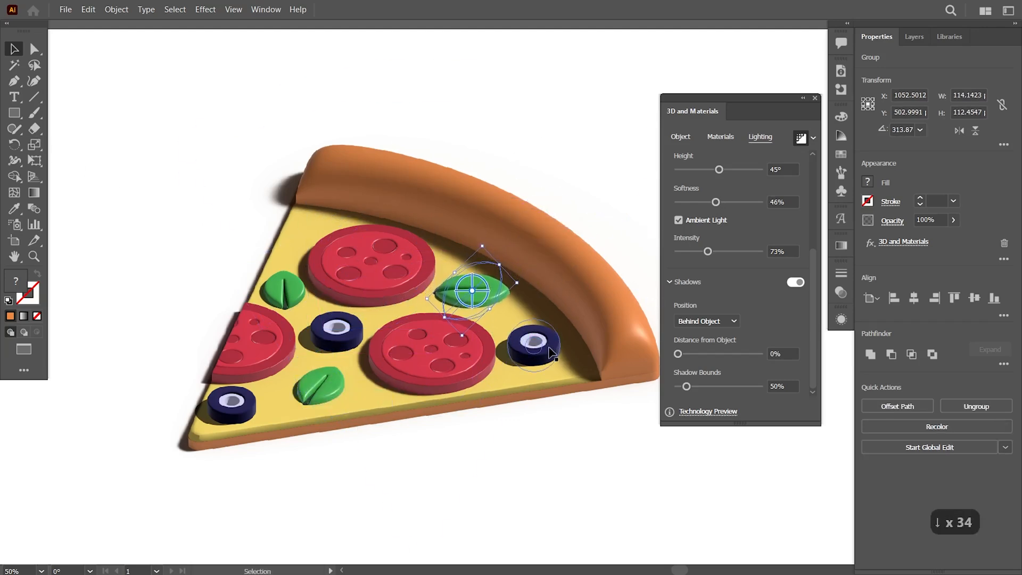
key(Down)
key(Down)
click(565, 430)
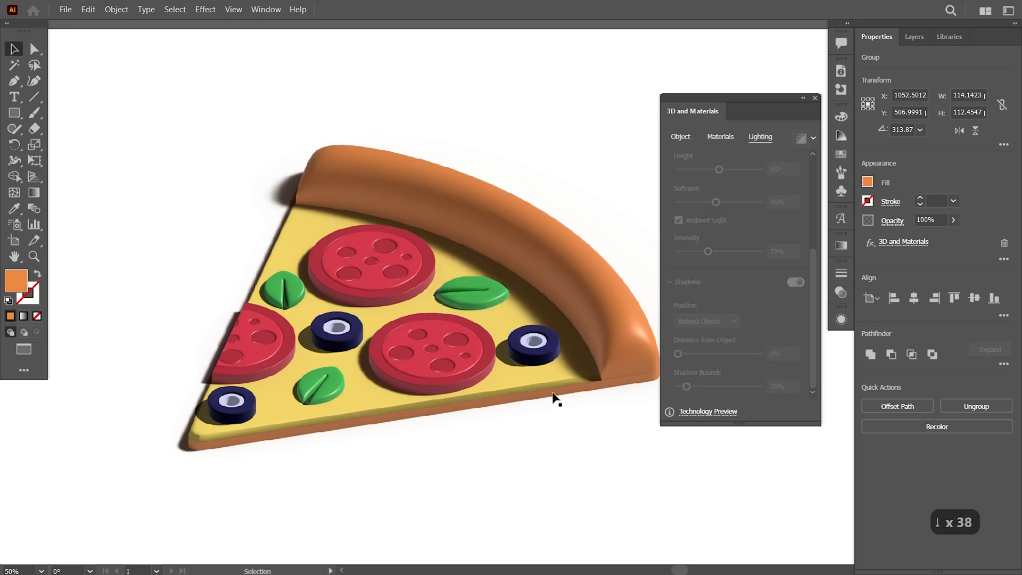
Fine-tune the toppings' spacing: shift the right olive right, the upper pepperoni up and left, the middle olive left, and the left leaf down.
drag(548, 355, 555, 355)
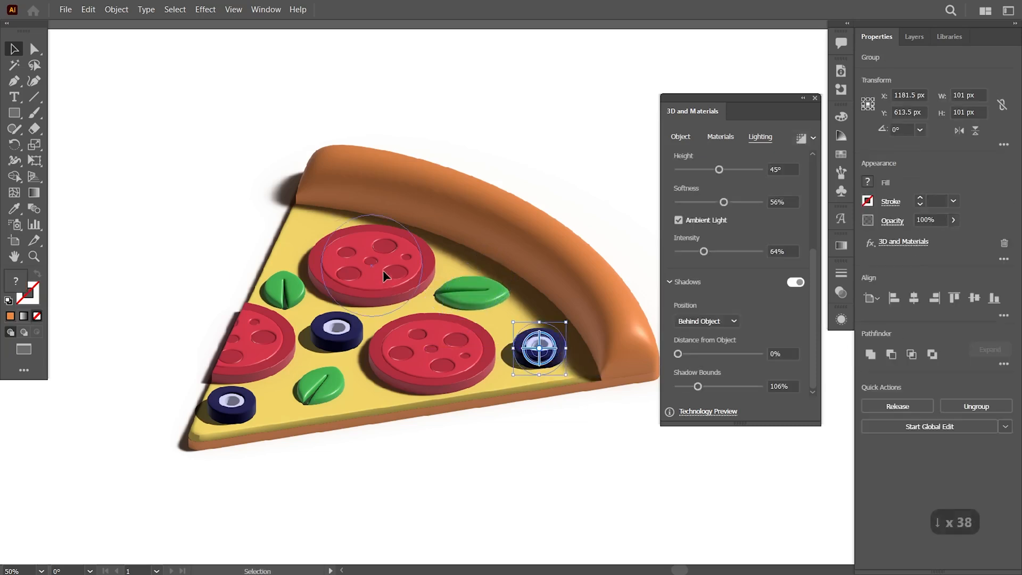
click(379, 268)
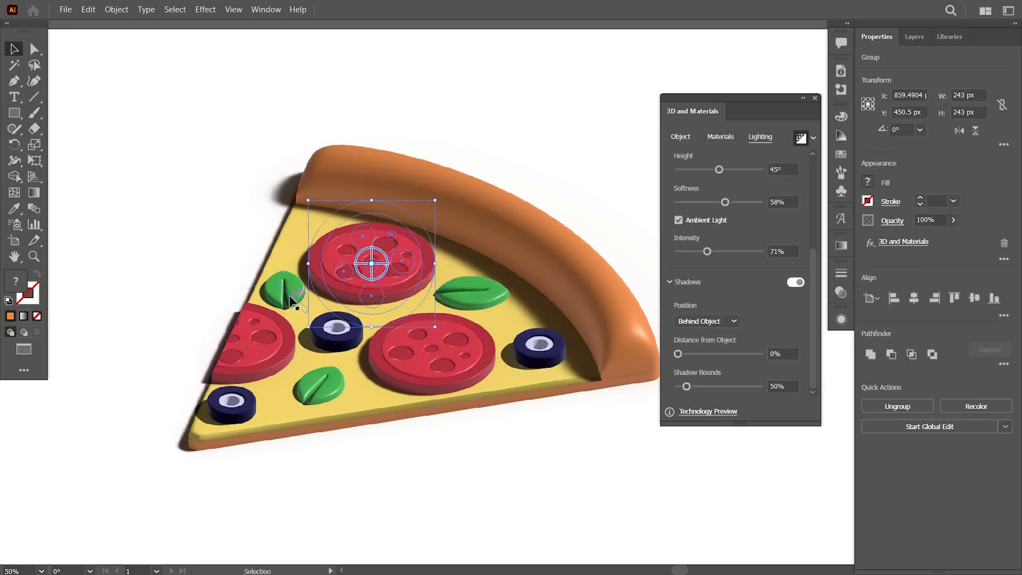
click(426, 350)
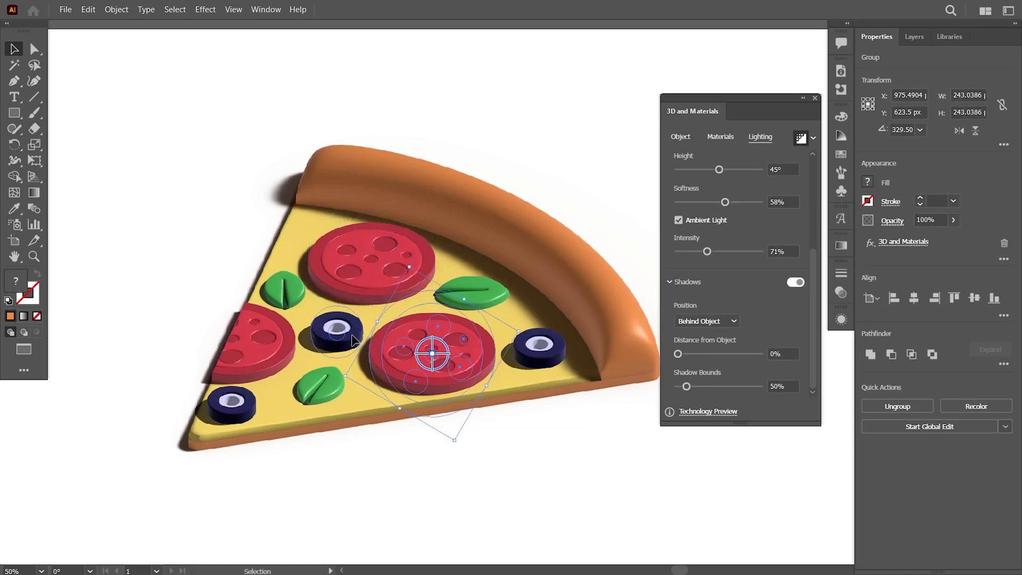
drag(352, 337, 351, 338)
click(616, 457)
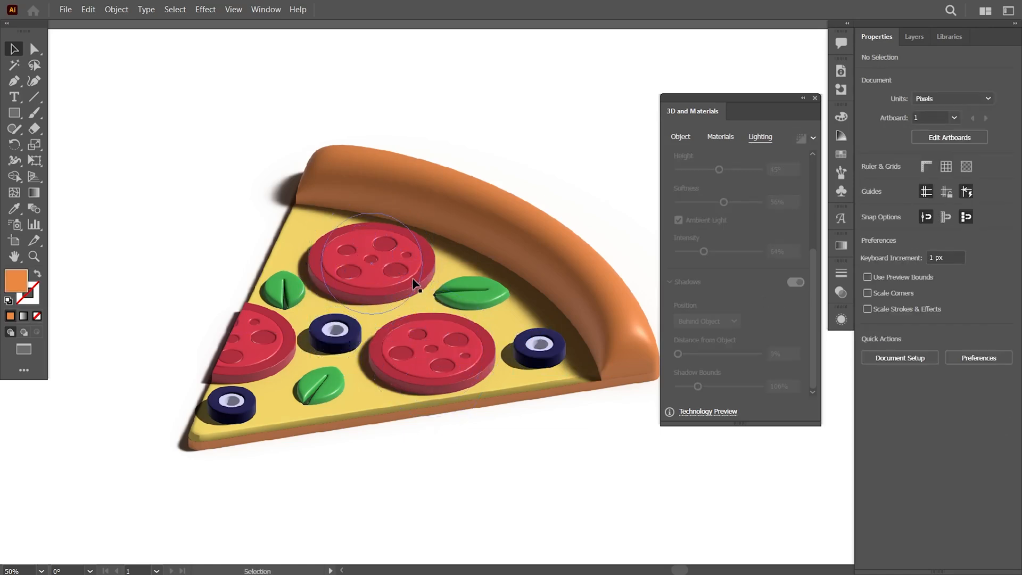
drag(413, 278, 410, 277)
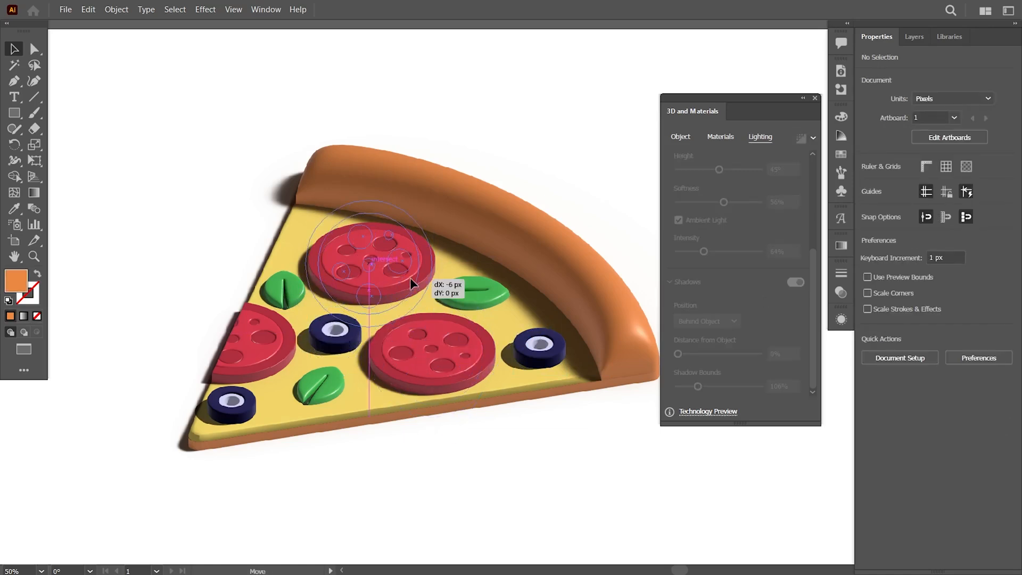
click(551, 452)
click(284, 300)
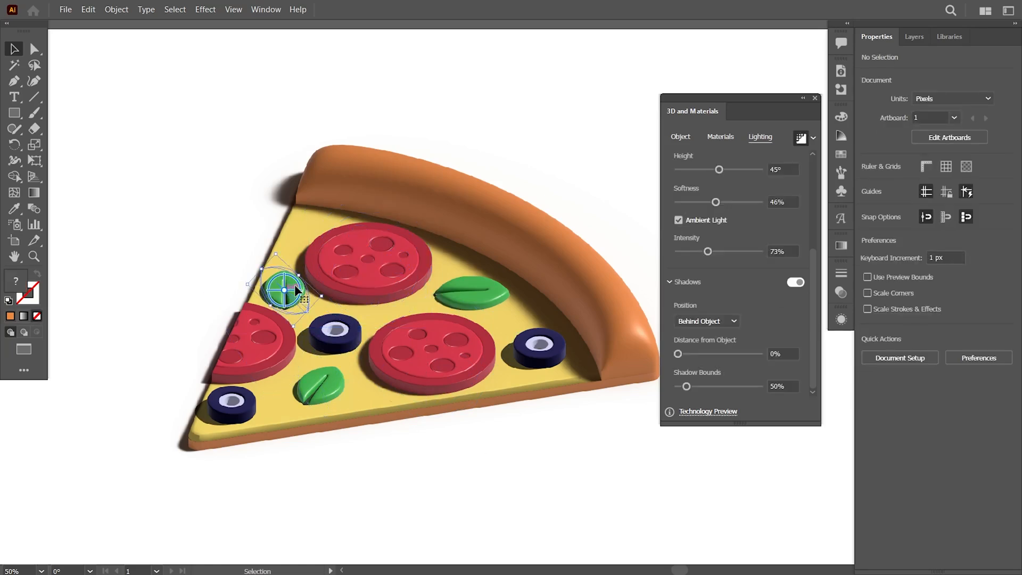
drag(307, 298, 305, 301)
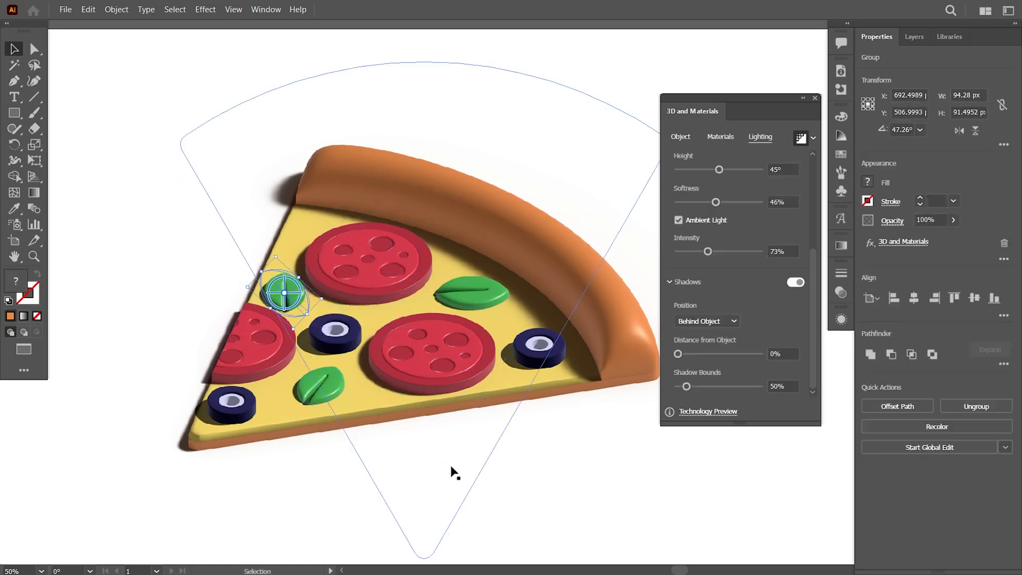
click(452, 472)
click(141, 391)
Close the 3D and Materials panel and nudge the upper pepperoni slightly up.
scroll(262, 409, up, 1)
key(space)
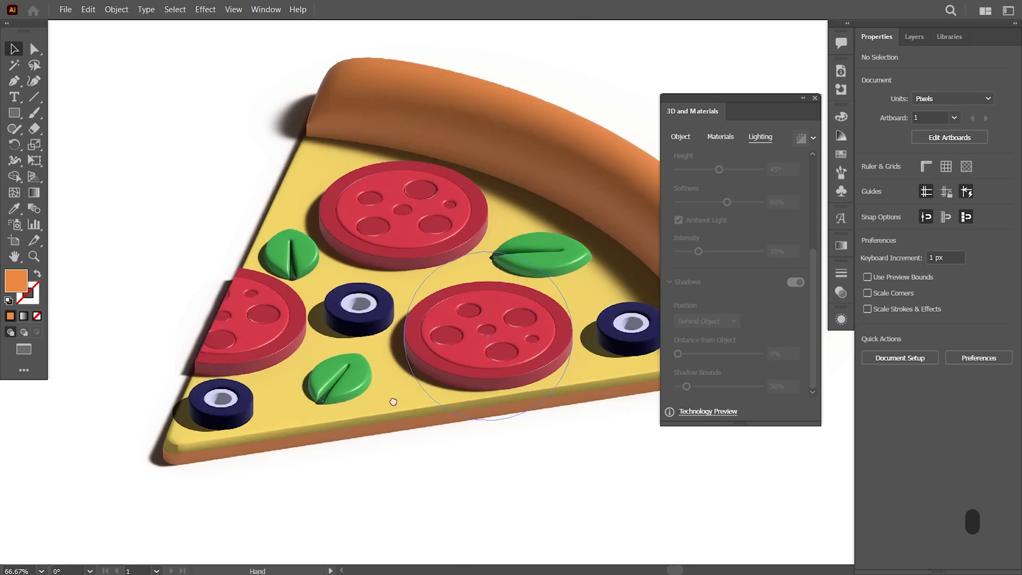
drag(393, 401, 318, 438)
click(815, 98)
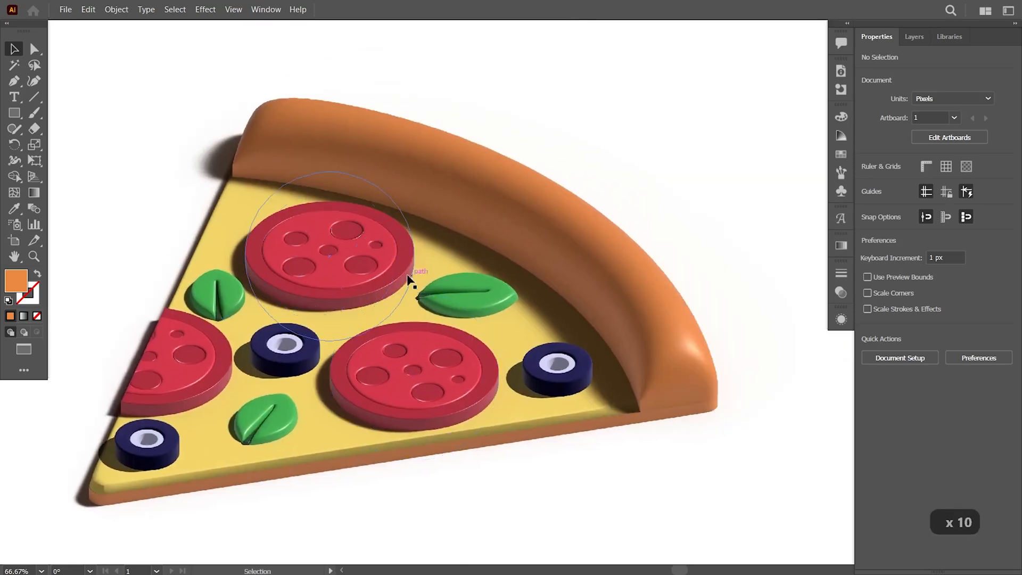
click(402, 273)
click(616, 475)
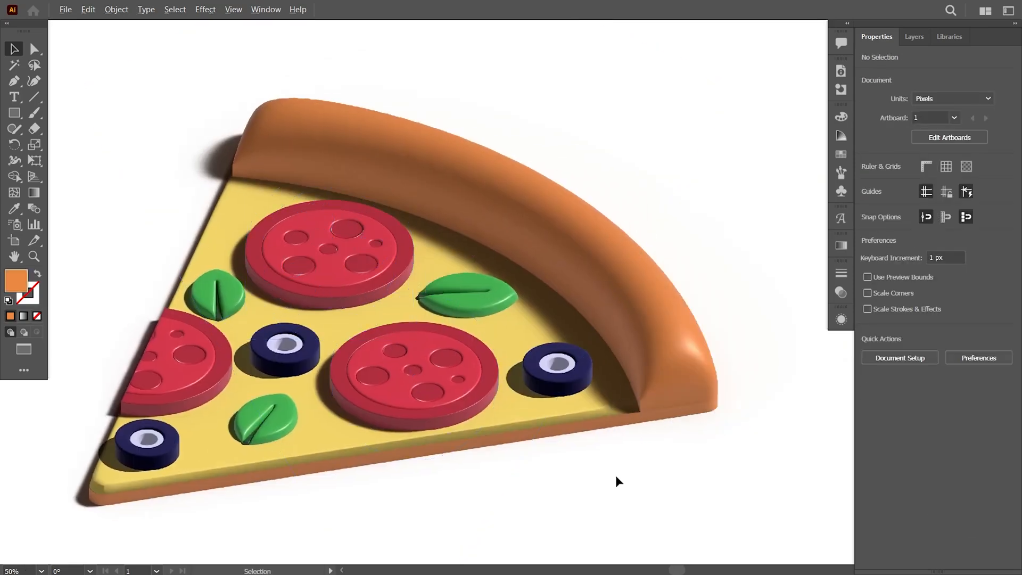
scroll(660, 392, down, 4)
Change the crust's stacking order relative to the toppings, then deselect it.
click(652, 286)
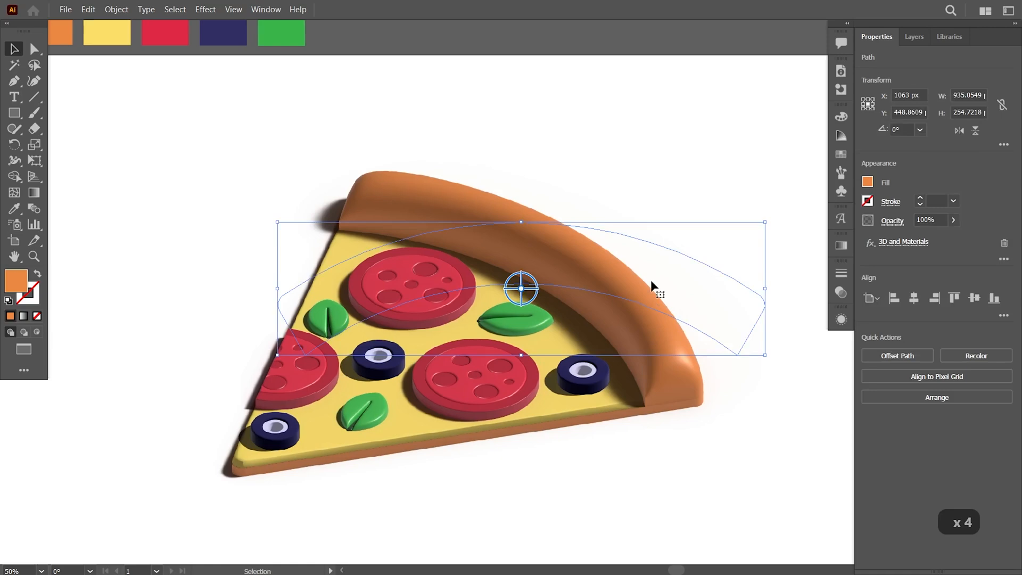
right_click(653, 286)
mouse_move(697, 481)
click(818, 485)
click(726, 475)
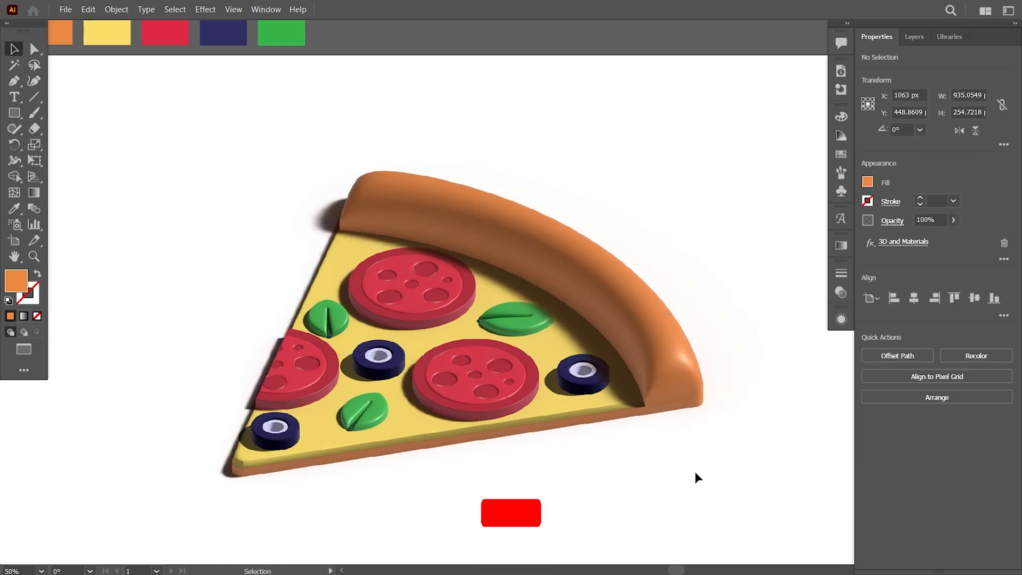
Duplicate the lower pepperoni and the lower basil leaf into the empty area left of the slice.
scroll(684, 468, down, 1)
scroll(579, 430, up, 1)
drag(680, 461, 591, 412)
click(453, 366)
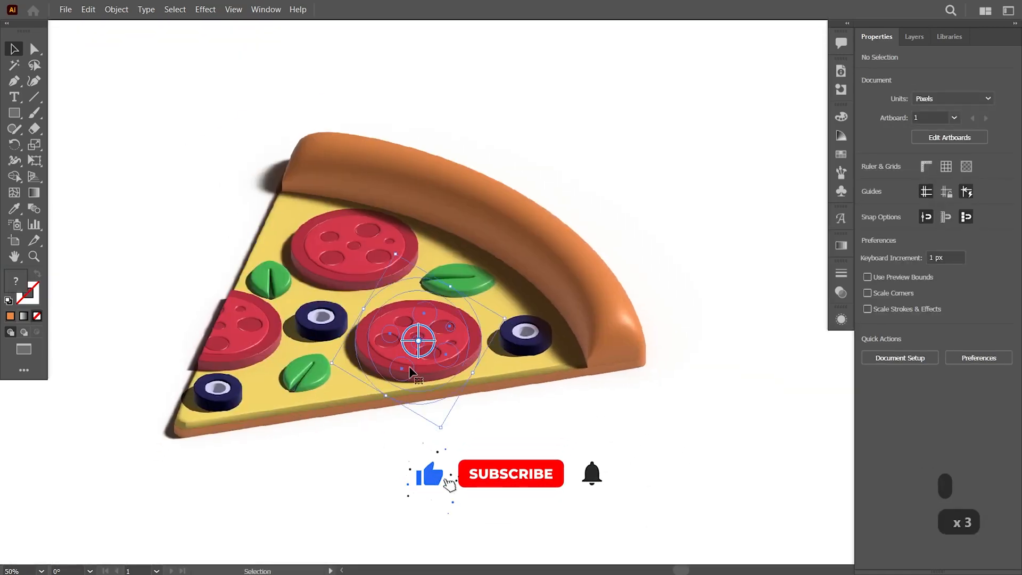
drag(453, 366, 195, 269)
click(521, 450)
drag(387, 330, 459, 318)
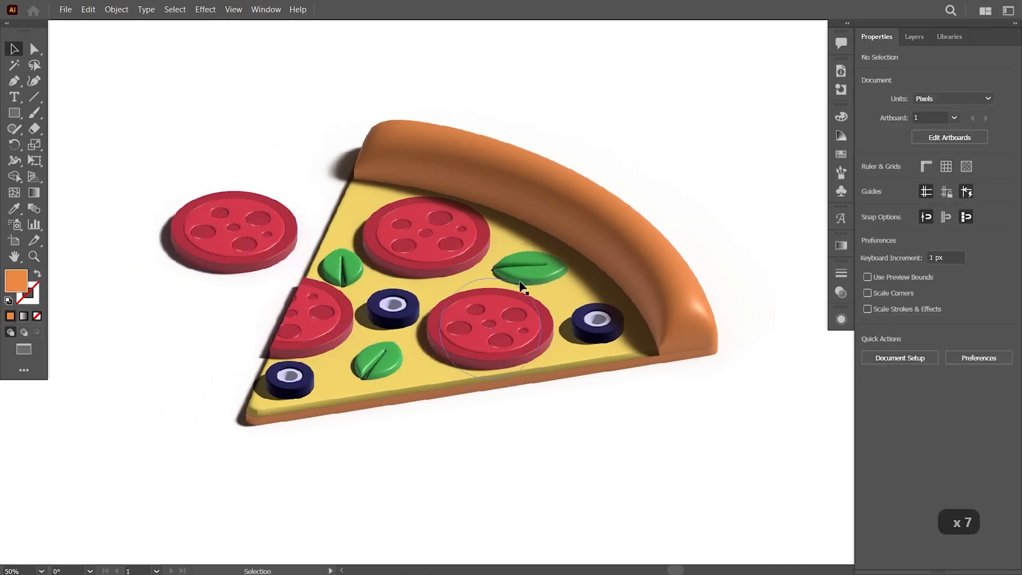
drag(374, 375, 234, 325)
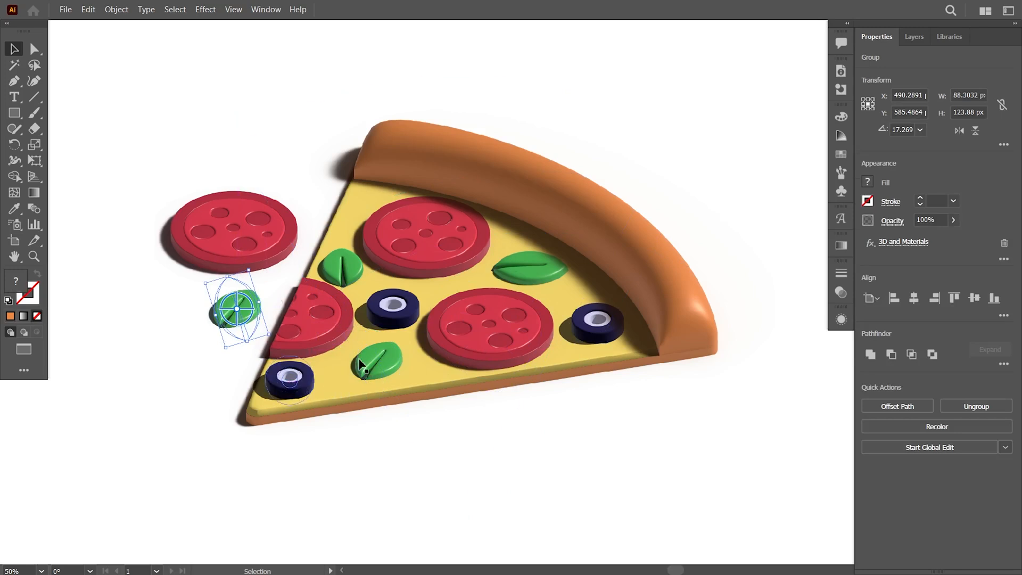
Duplicate the olive at the slice's tip and the lower basil leaf below the slice, nudging the leaf copy right toward the olive.
drag(305, 384, 563, 435)
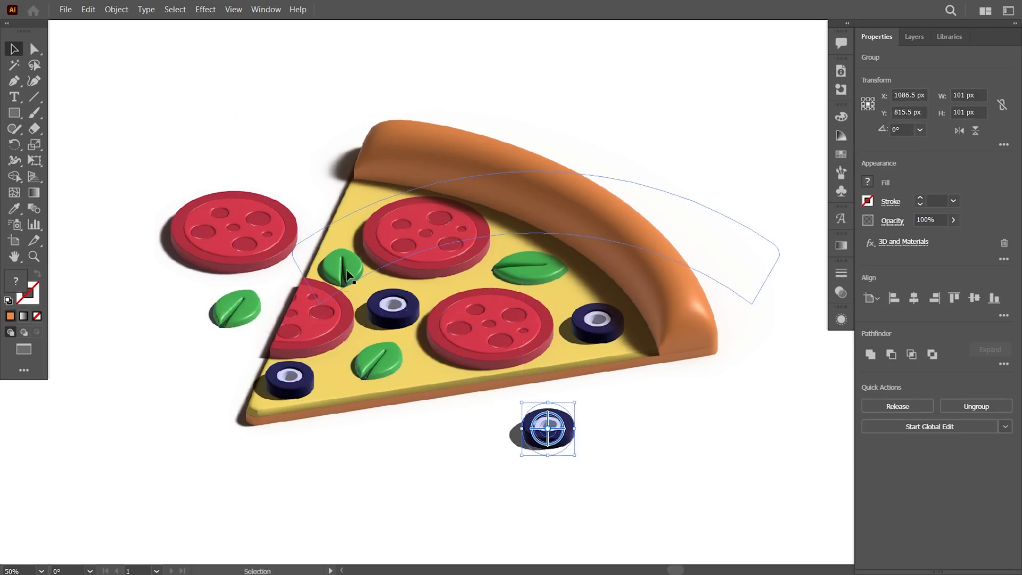
click(387, 364)
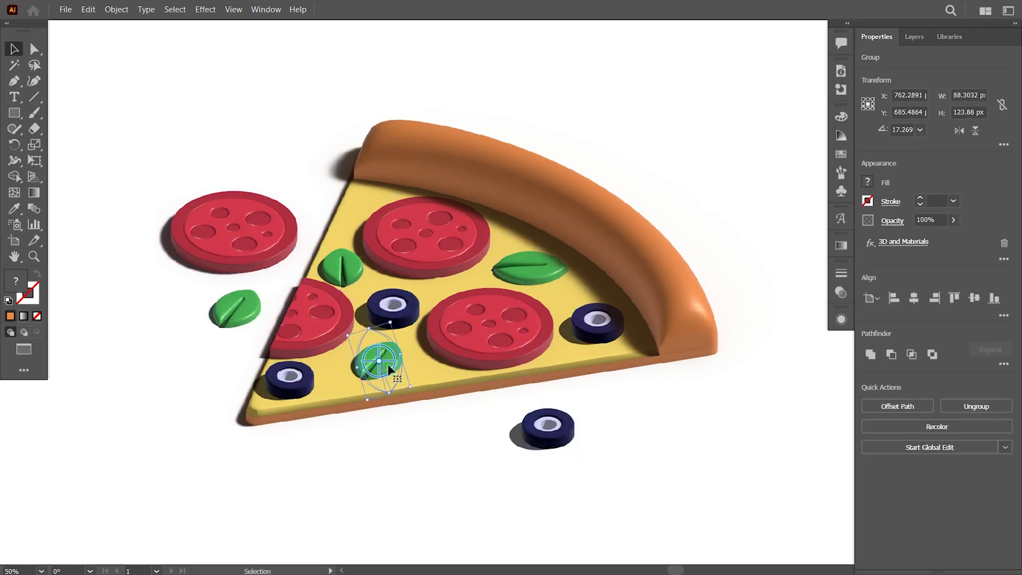
drag(391, 383, 463, 459)
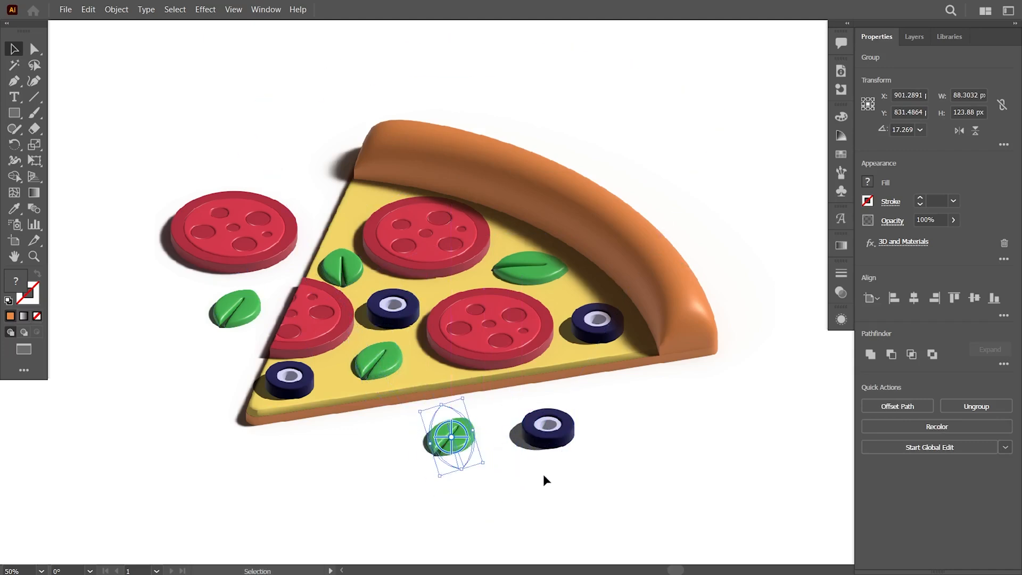
key(Right)
key(Right)
key(Right)
key(Right)
key(Right)
key(Right)
key(Right)
key(Right)
key(Right)
key(Right)
key(Right)
key(Right)
key(Right)
key(Right)
key(Right)
key(Right)
key(Right)
key(Right)
key(Right)
key(Right)
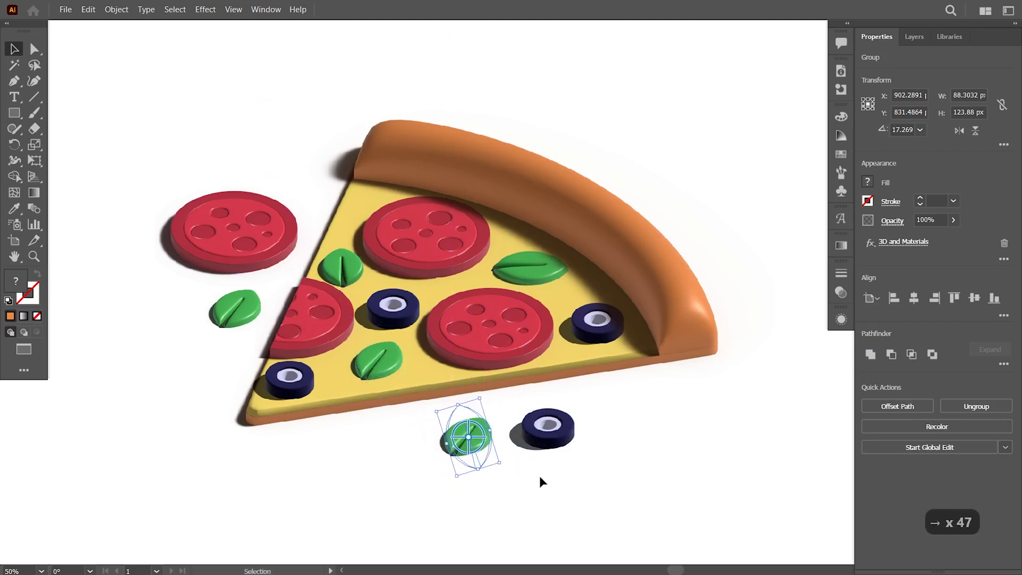
Add a second olive copy below the first one under the slice and adjust the positions of both loose olives.
mouse_move(577, 421)
mouse_down()
mouse_move(543, 474)
mouse_move(567, 416)
mouse_up()
click(606, 474)
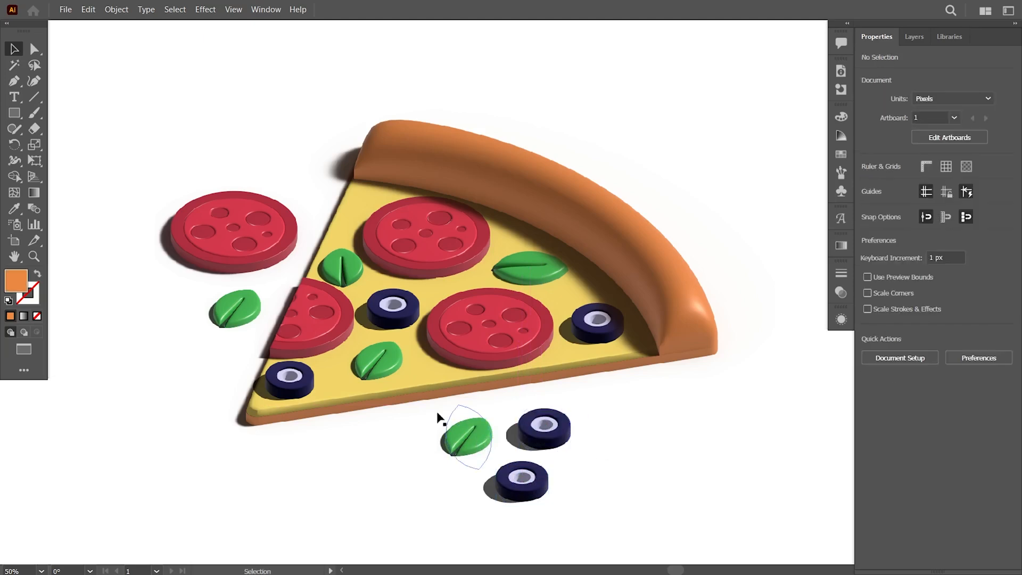
click(344, 264)
mouse_move(680, 453)
mouse_down()
mouse_move(678, 464)
mouse_move(683, 452)
mouse_up()
drag(539, 474, 540, 469)
drag(562, 428, 570, 423)
click(647, 454)
Send the crust backward six levels in the stacking order.
drag(642, 449, 609, 435)
scroll(627, 463, down, 1)
scroll(612, 426, up, 1)
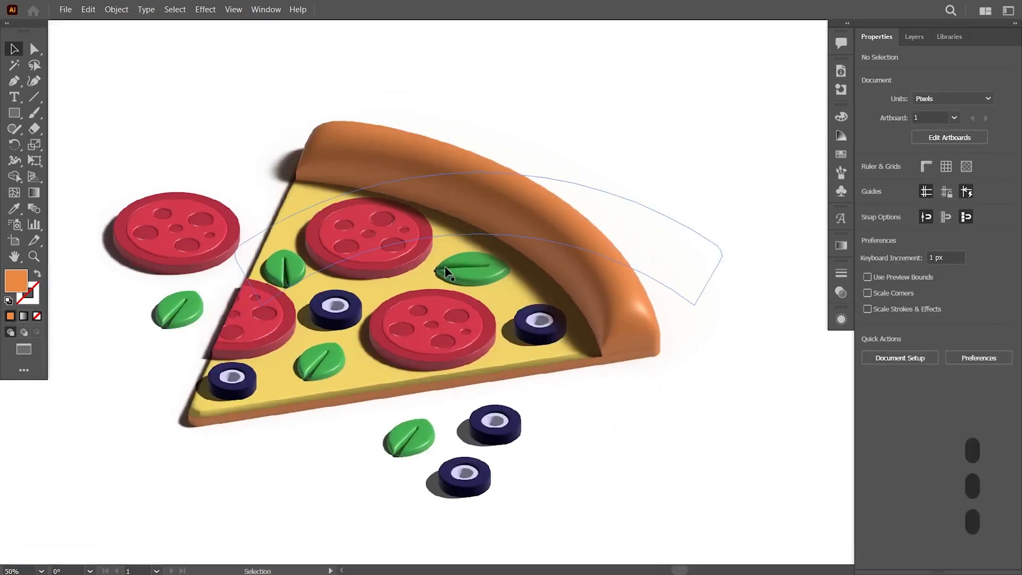
click(489, 231)
key(ctrl+bracketleft)
key(ctrl+bracketleft)
key(ctrl+bracketleft)
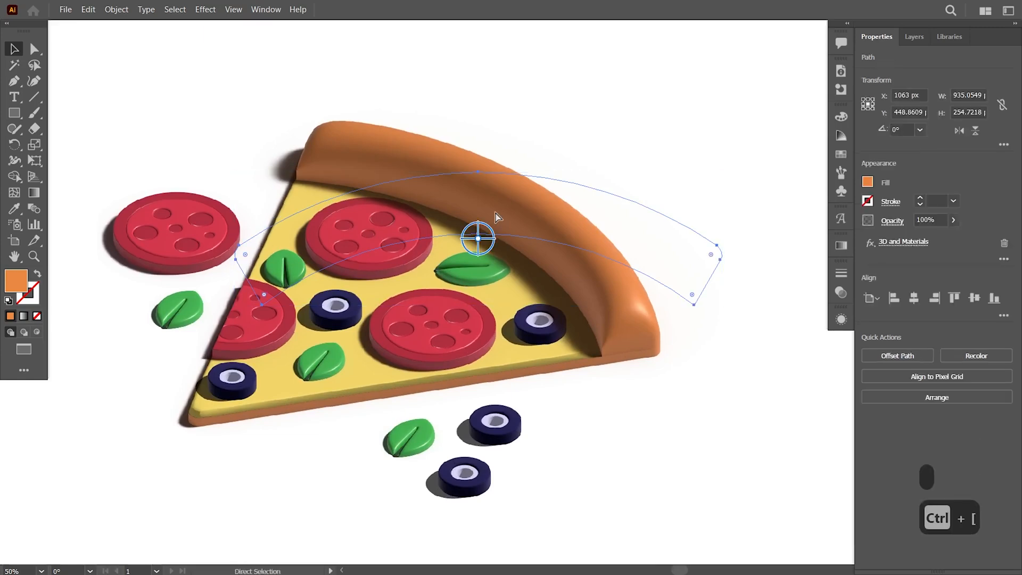
key(ctrl+bracketleft)
key(ctrl+bracketleft)
key(ctrl+bracketleft)
Duplicate the basil leaf nearest the crust to the right of the loose olives, and shift both olives slightly up and right.
click(488, 268)
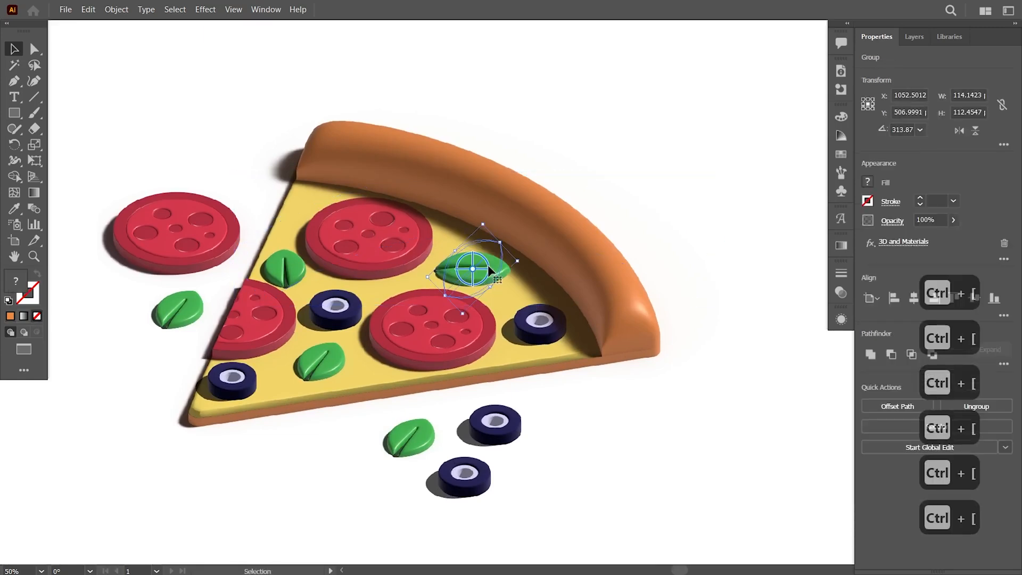
drag(489, 267, 596, 436)
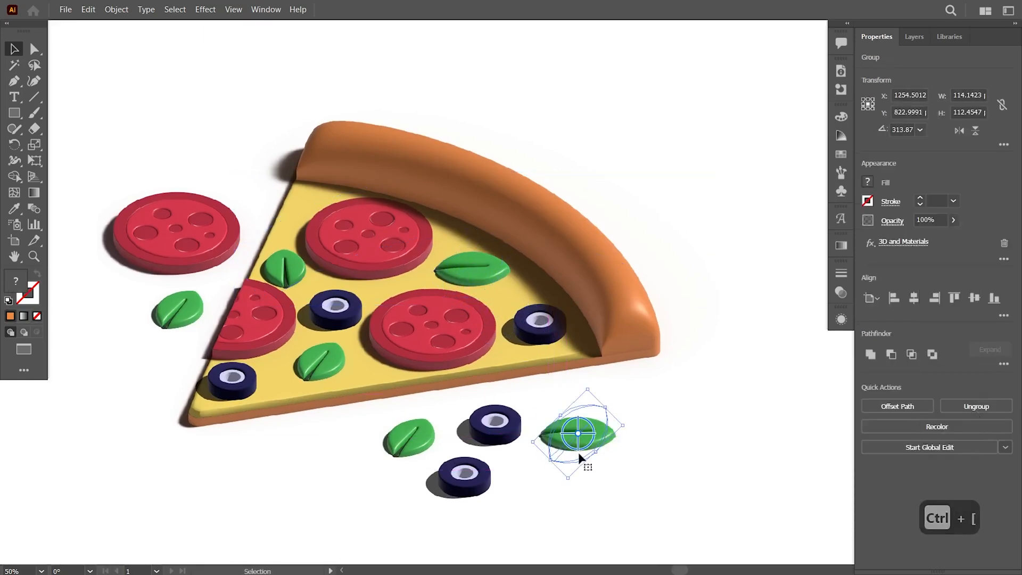
drag(497, 422, 502, 413)
drag(465, 475, 469, 469)
key(ctrl+shift+a)
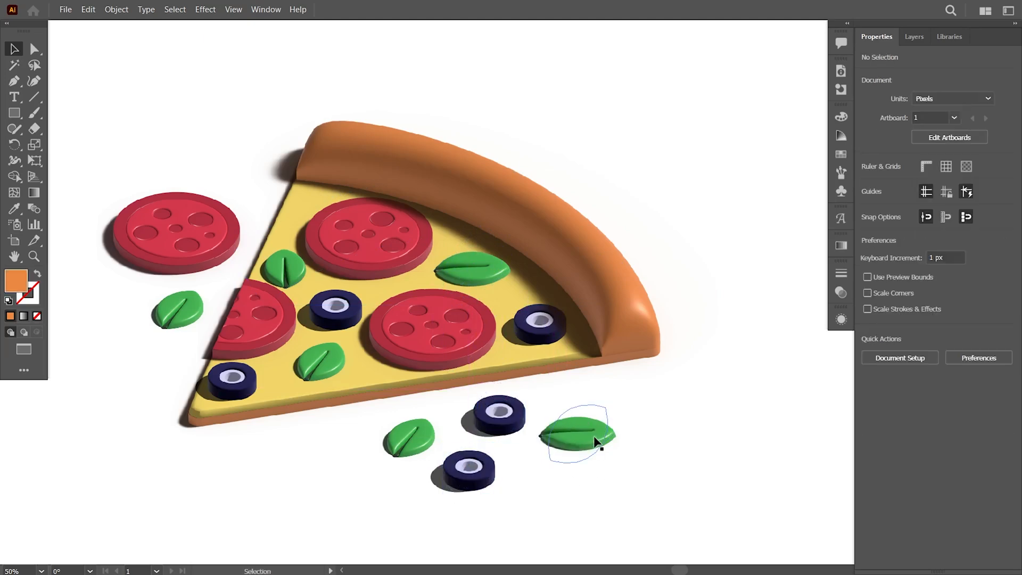
Place copies of the slice's left basil leaf and the loose wide leaf in the empty area right of the crust.
click(286, 269)
drag(306, 289, 684, 247)
key(ctrl+shift+a)
drag(598, 443, 735, 264)
click(695, 366)
click(730, 274)
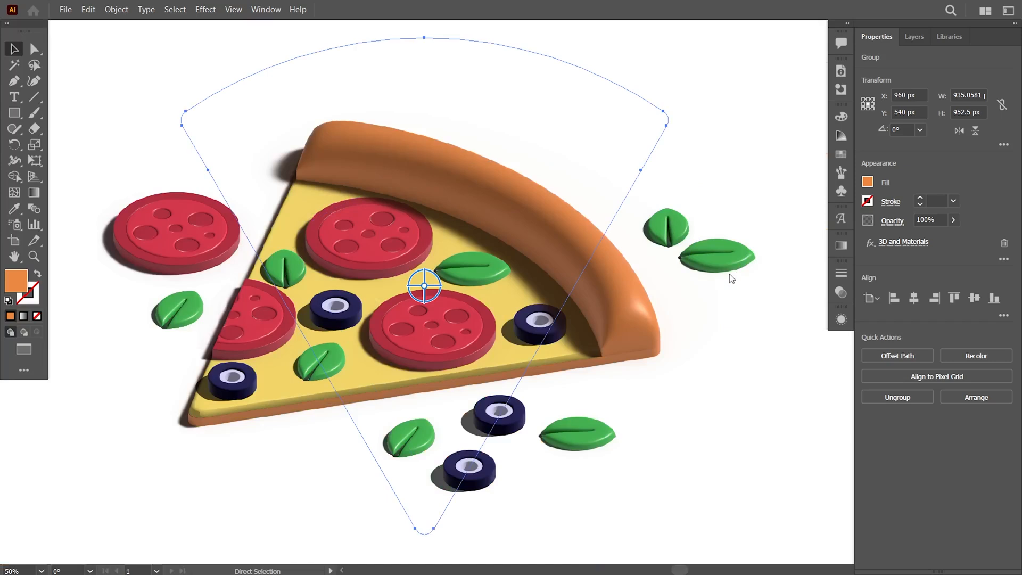
Place a copy of the lower loose olive just above the wide basil leaf beyond the crust.
click(482, 481)
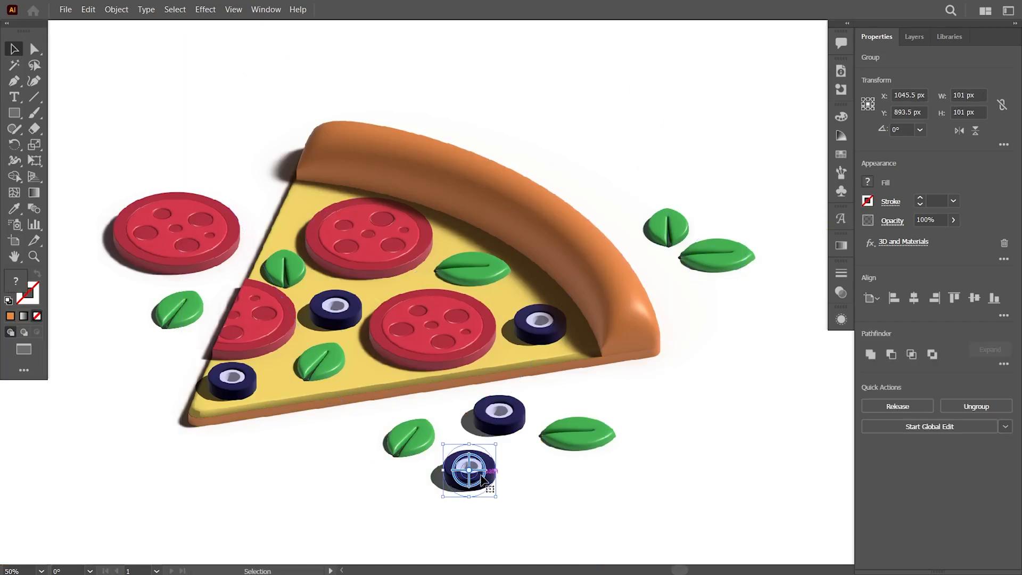
drag(491, 485, 750, 227)
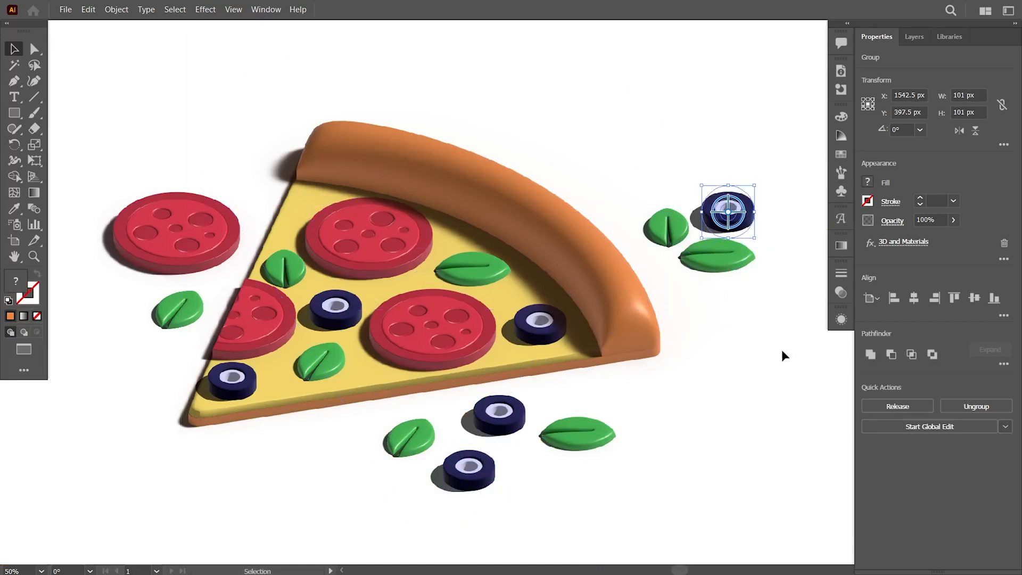
Shift the olive copy and the two basil leaves beyond the crust together slightly down and closer to the crust.
shift+click(735, 266)
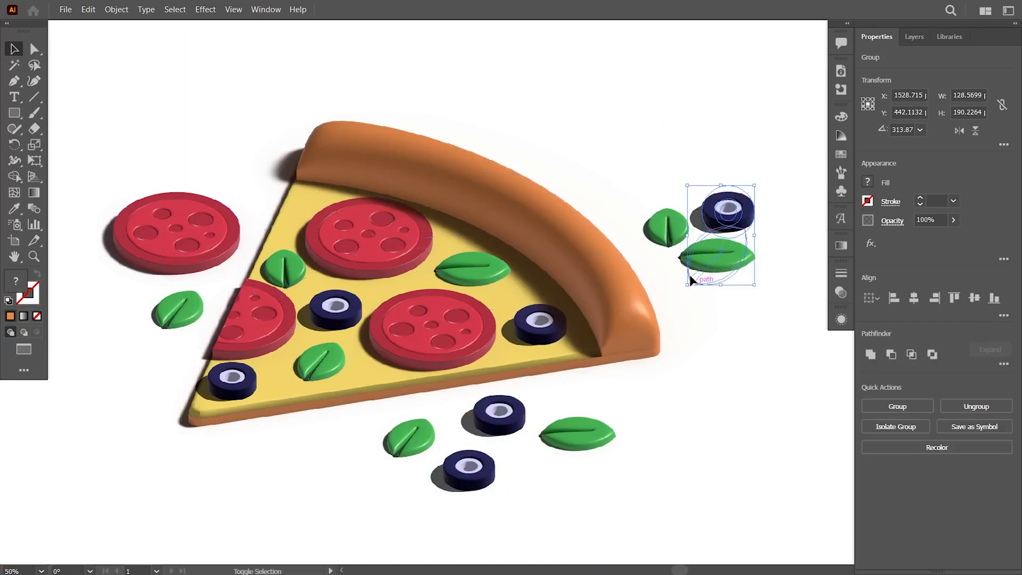
shift+click(680, 244)
drag(745, 234, 732, 247)
click(768, 439)
key(ctrl+minus)
drag(778, 442, 741, 415)
scroll(702, 388, up, 2)
scroll(740, 409, down, 1)
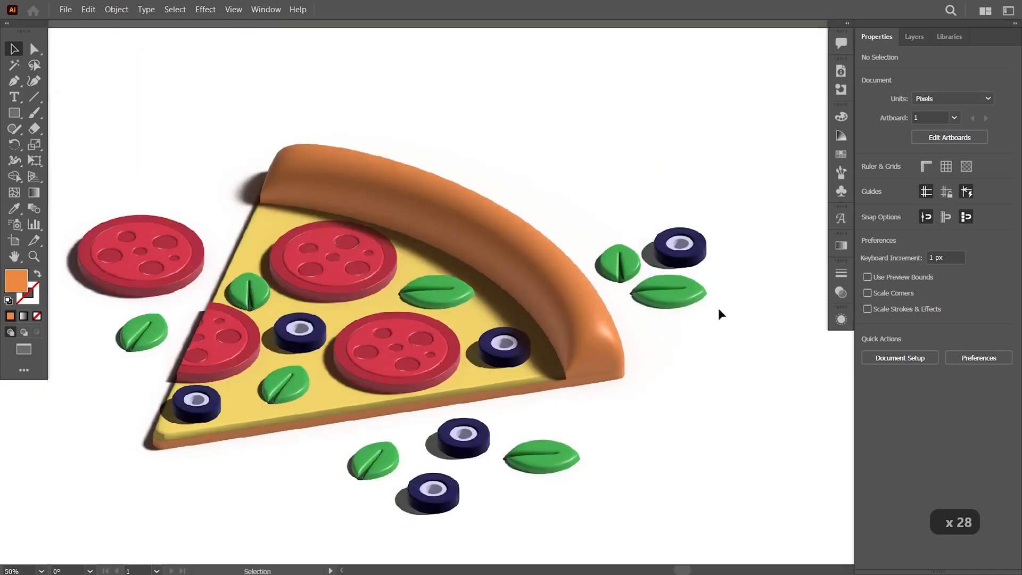
Delete the olive copy above the wide basil leaf beyond the crust.
scroll(702, 261, down, 1)
click(692, 254)
key(Delete)
drag(700, 406, 693, 428)
scroll(689, 405, up, 1)
scroll(692, 429, down, 1)
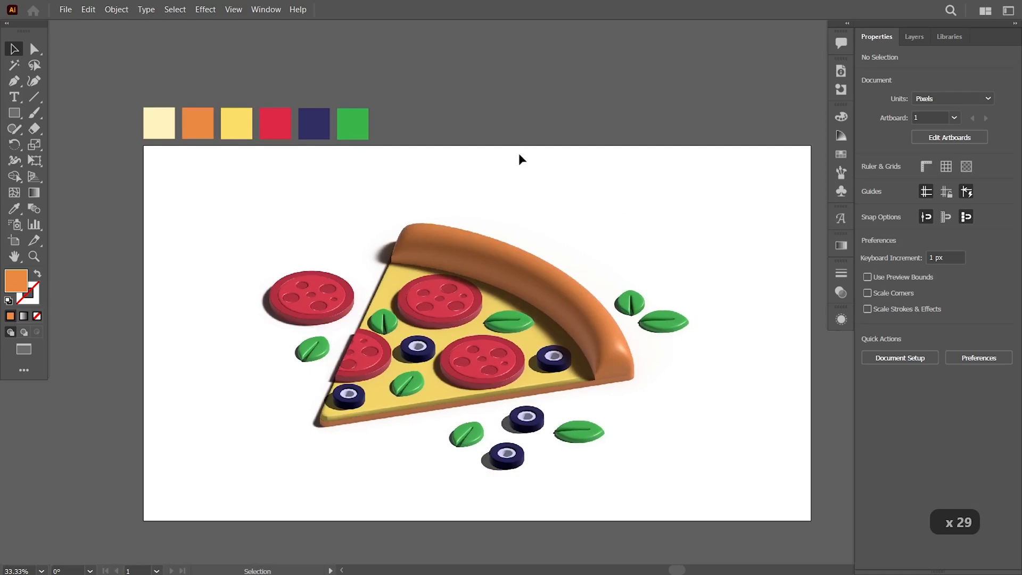
Create a rectangle 1920 px wide and 1080 px high for the background.
click(14, 112)
click(470, 176)
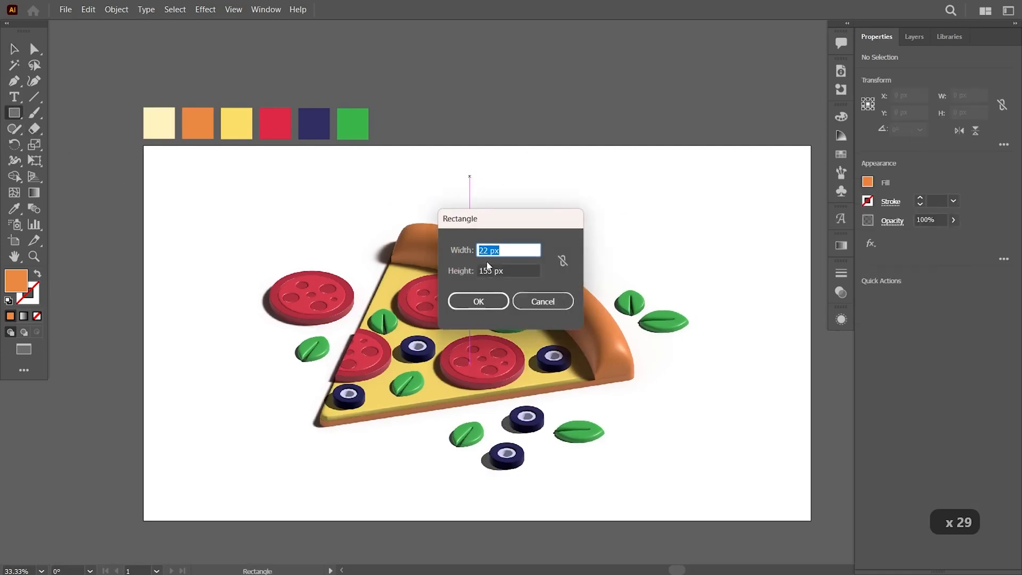
text(19)
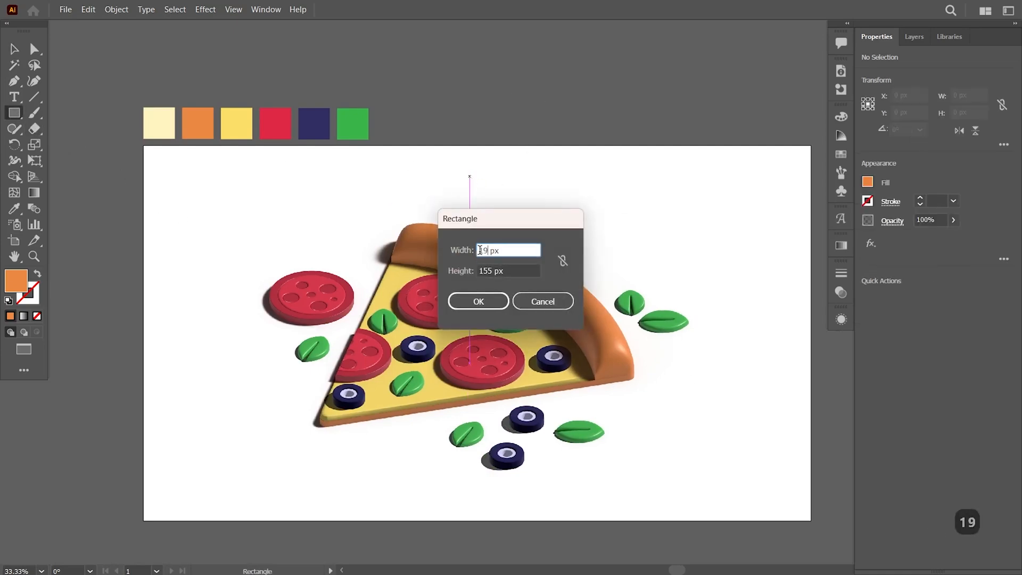
text(20)
double_click(494, 270)
text(1080)
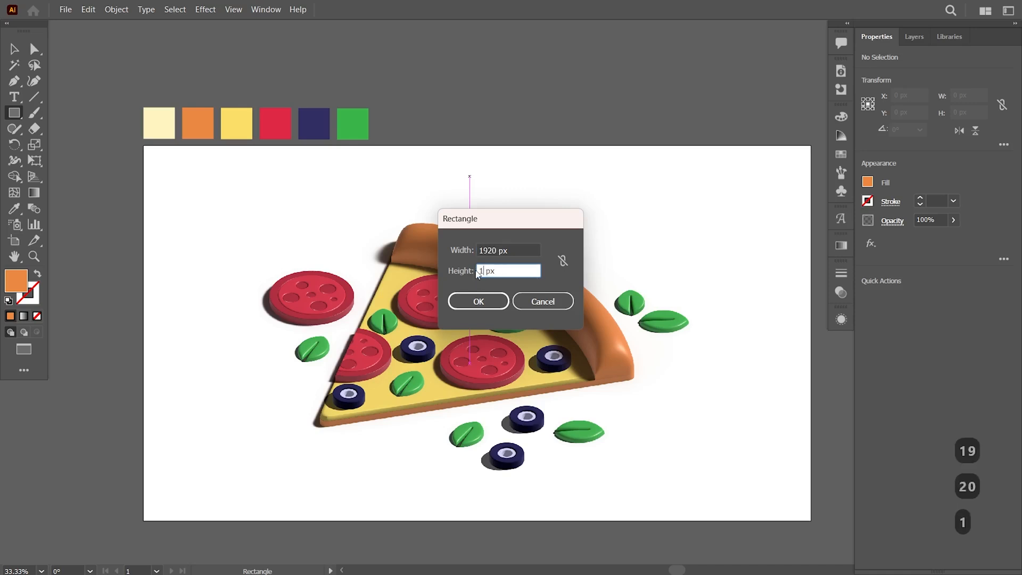
click(454, 299)
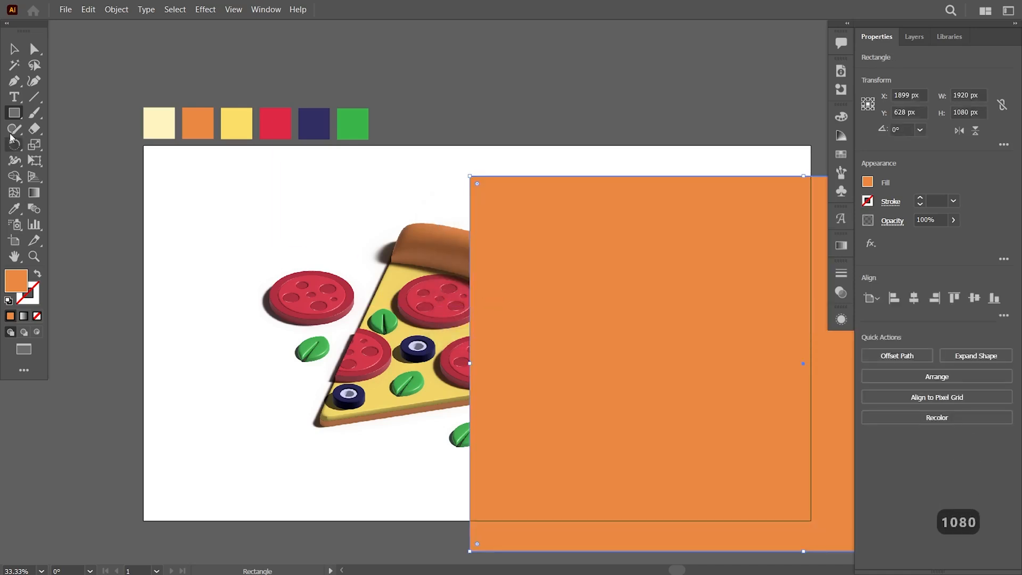
Align the rectangle to cover the artboard exactly and send it behind all the pizza artwork.
click(911, 299)
click(974, 297)
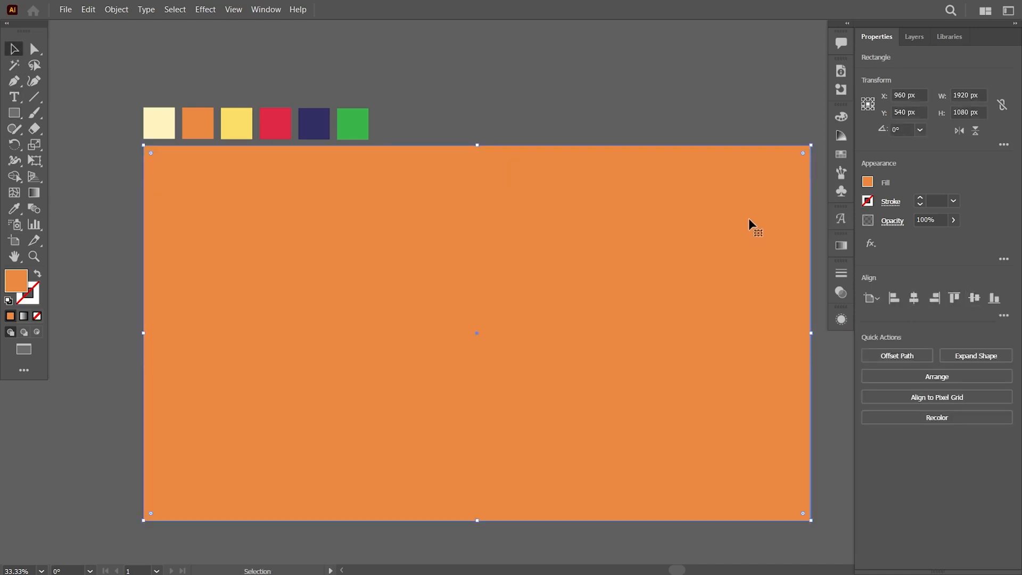
right_click(751, 219)
mouse_move(878, 456)
click(660, 495)
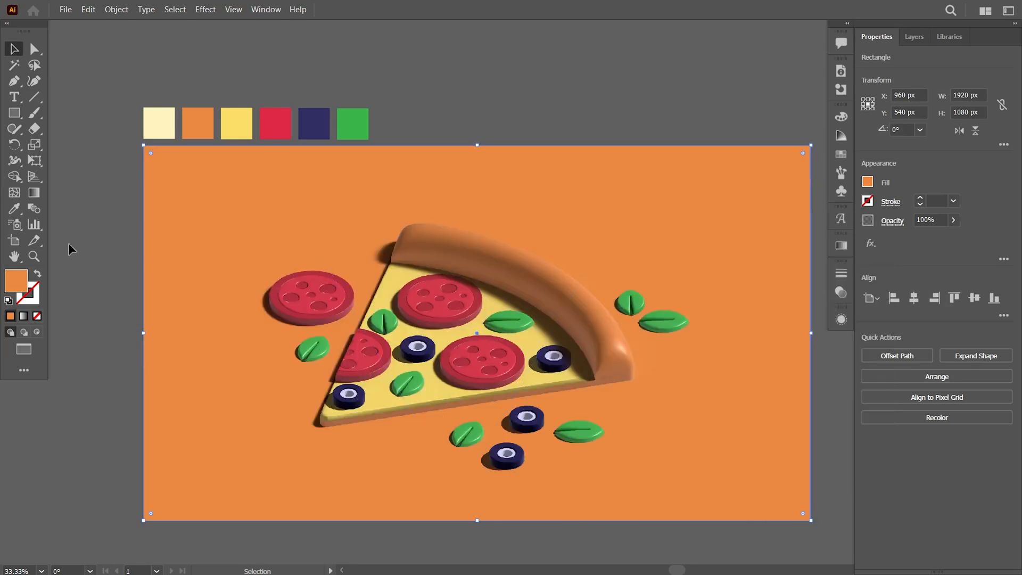
Fill the background rectangle with the pale cream color sampled from the palette above the artboard, and deselect it.
click(14, 208)
click(236, 121)
click(170, 126)
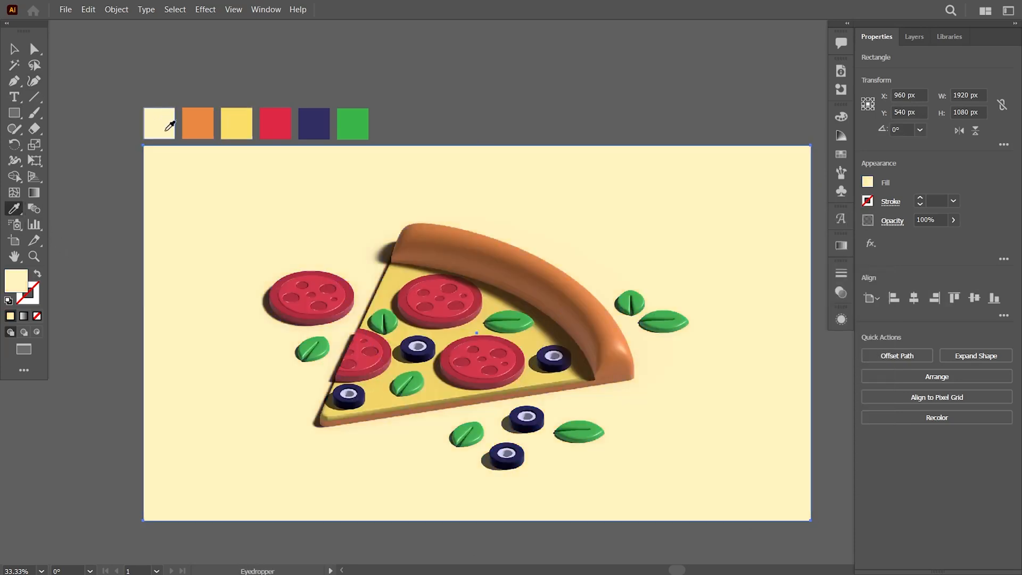
click(14, 50)
click(612, 131)
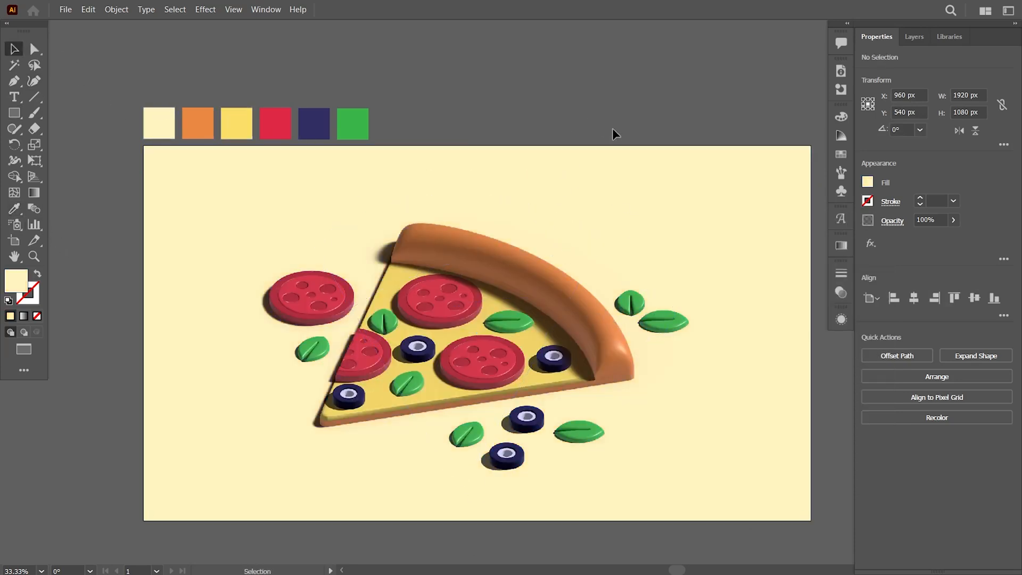
drag(641, 206, 638, 199)
scroll(589, 258, up, 5)
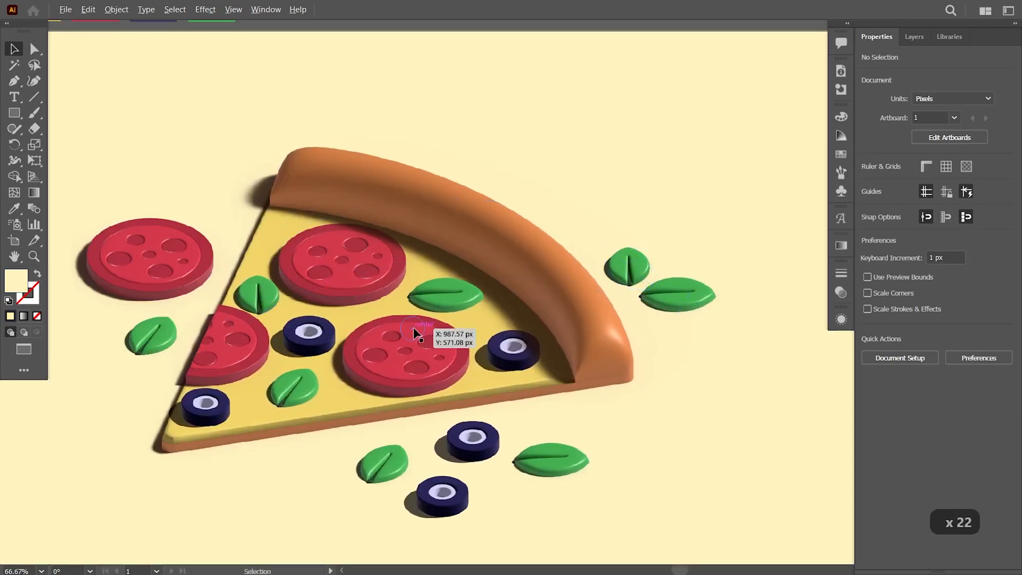
scroll(414, 334, down, 6)
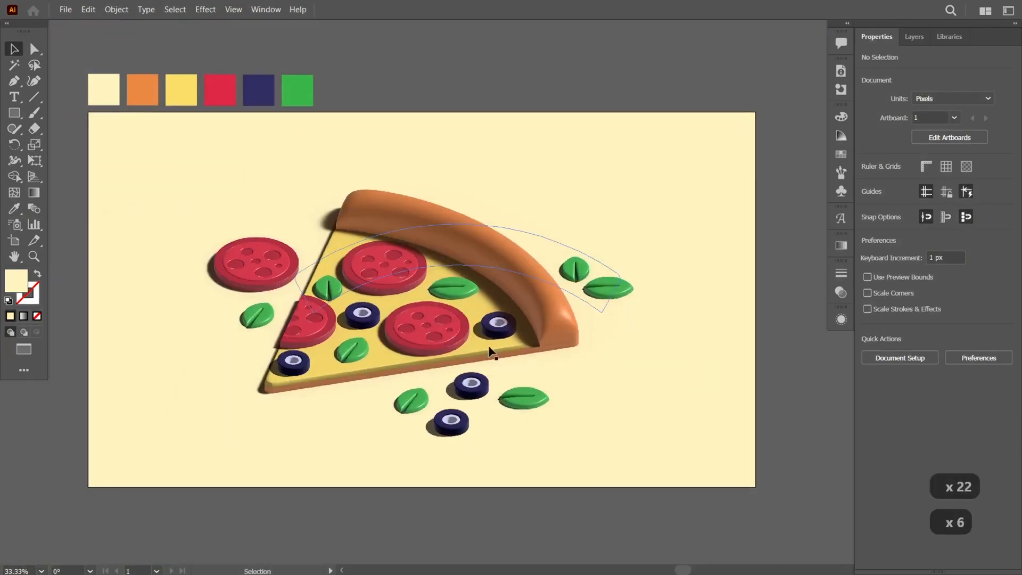